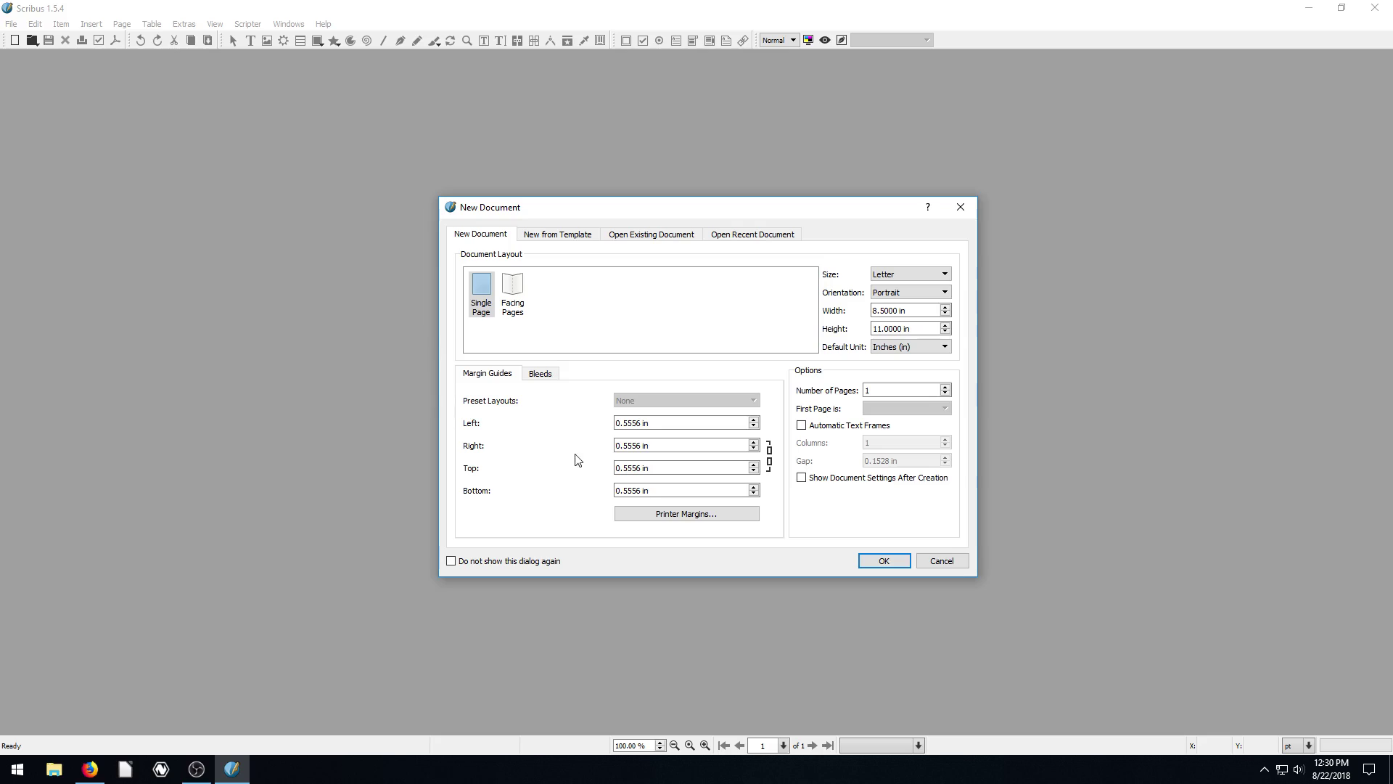
Create a single-page Letter document in portrait orientation with the default margins, and close the Style Manager.
click(875, 562)
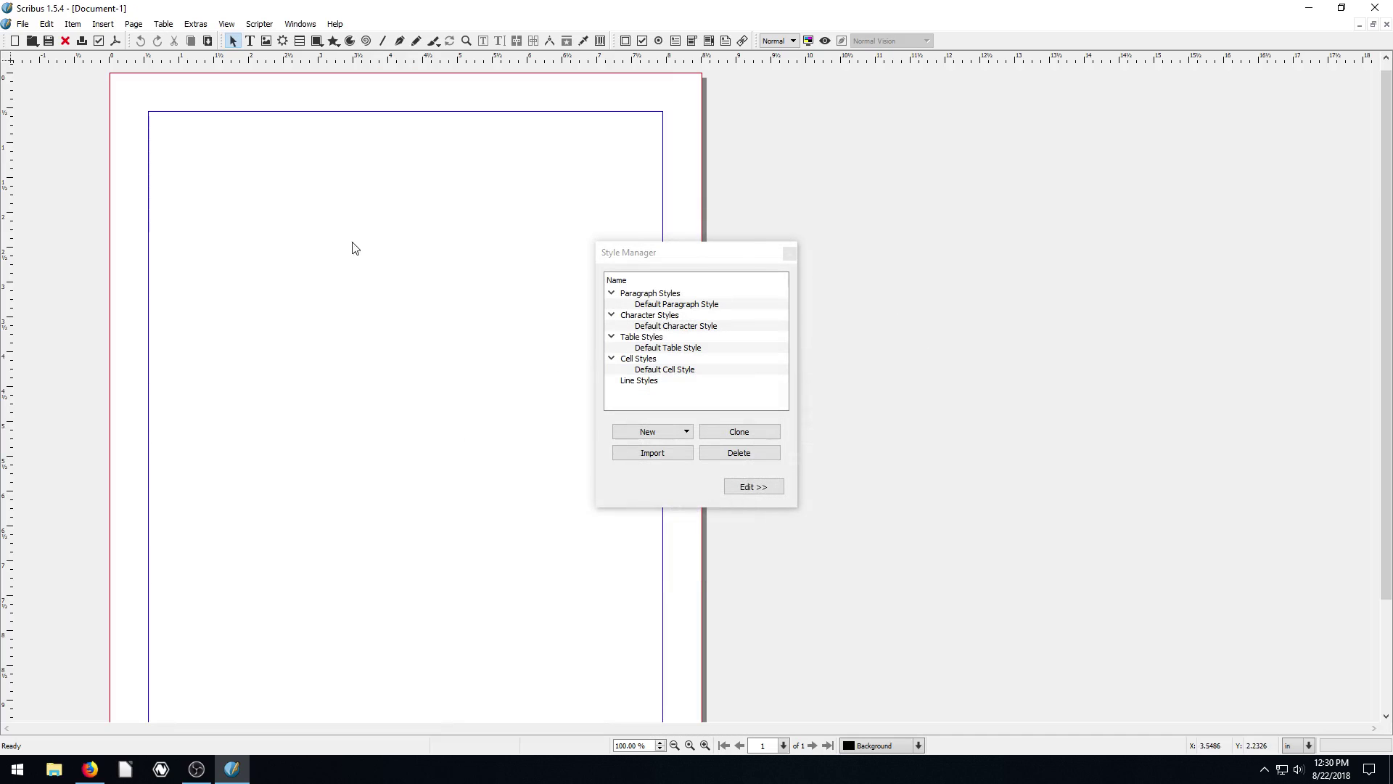
click(787, 253)
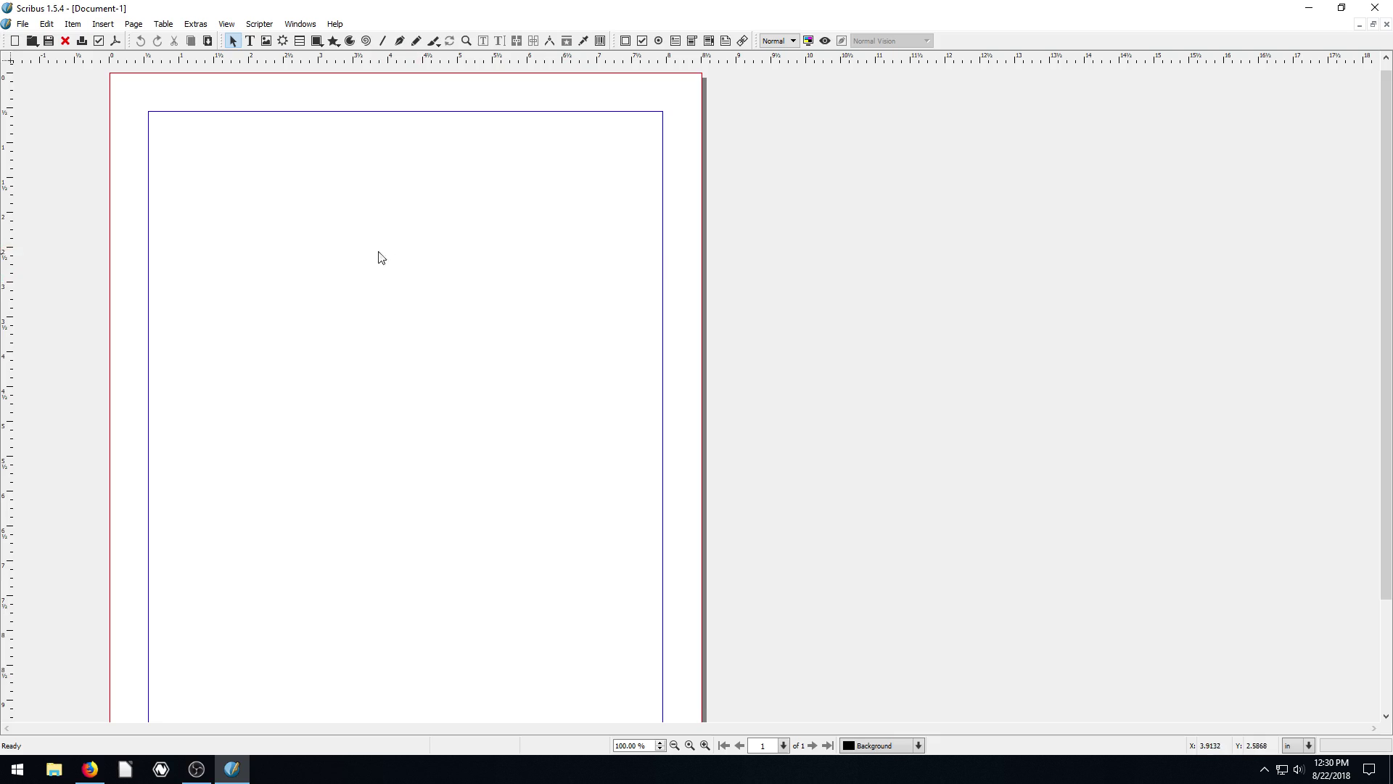
scroll(386, 310, up, 1)
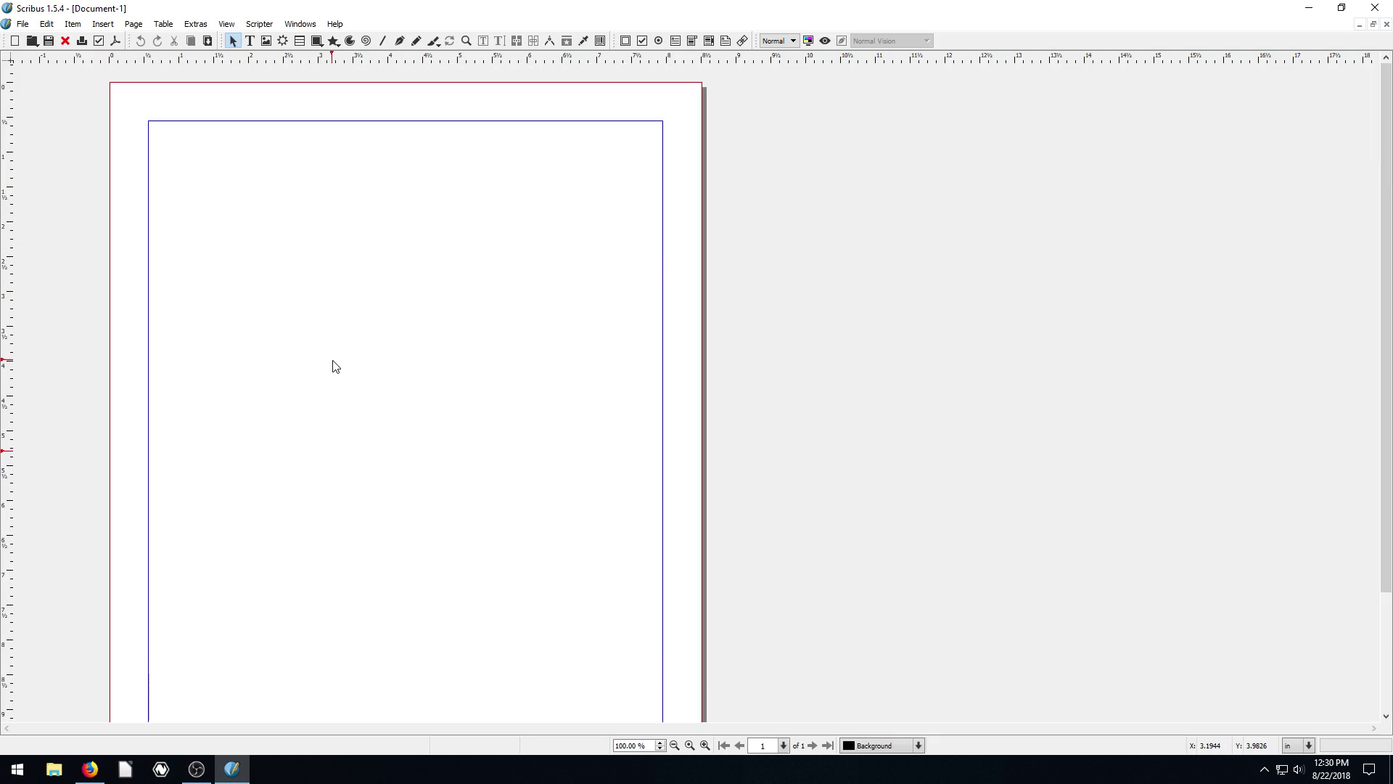
Reopen the Style Manager, place it beside the page and open the Default Paragraph Style for editing.
click(45, 26)
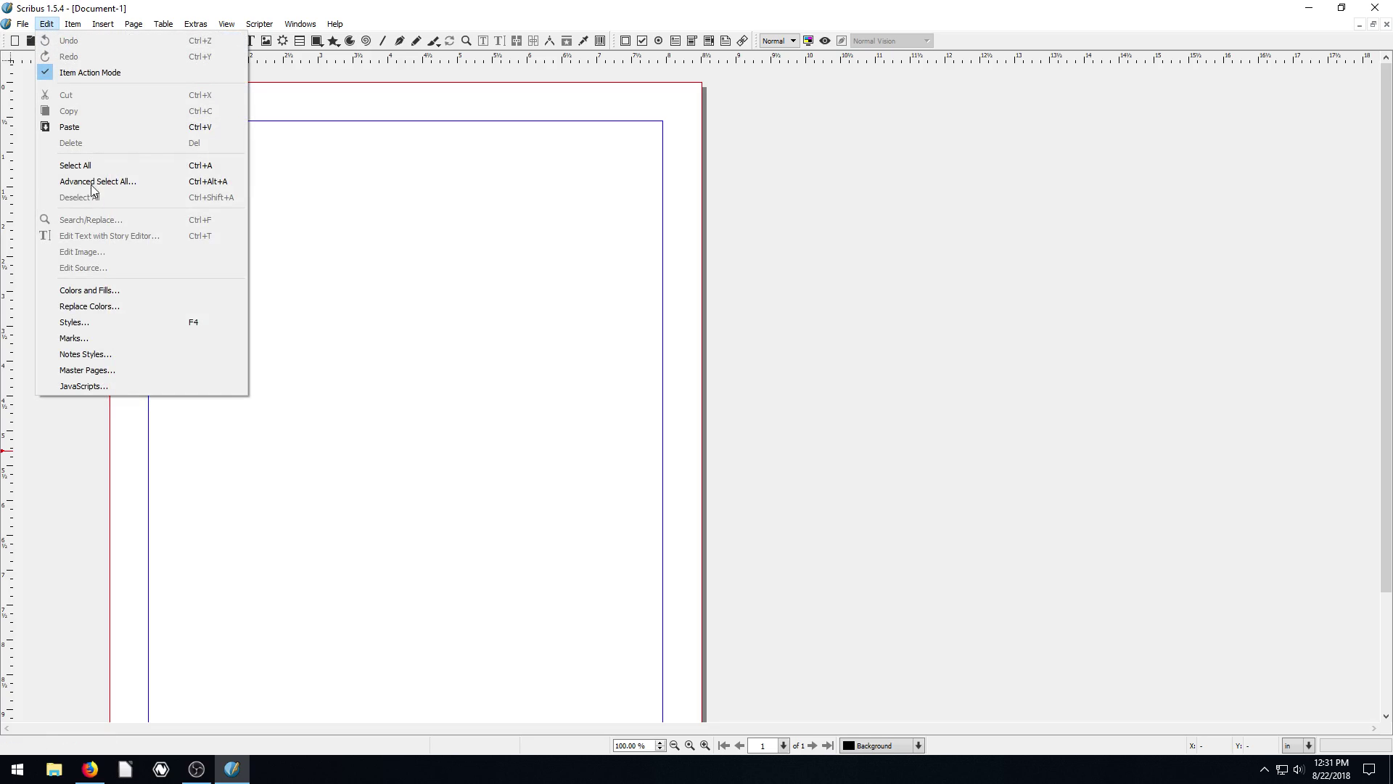
click(73, 321)
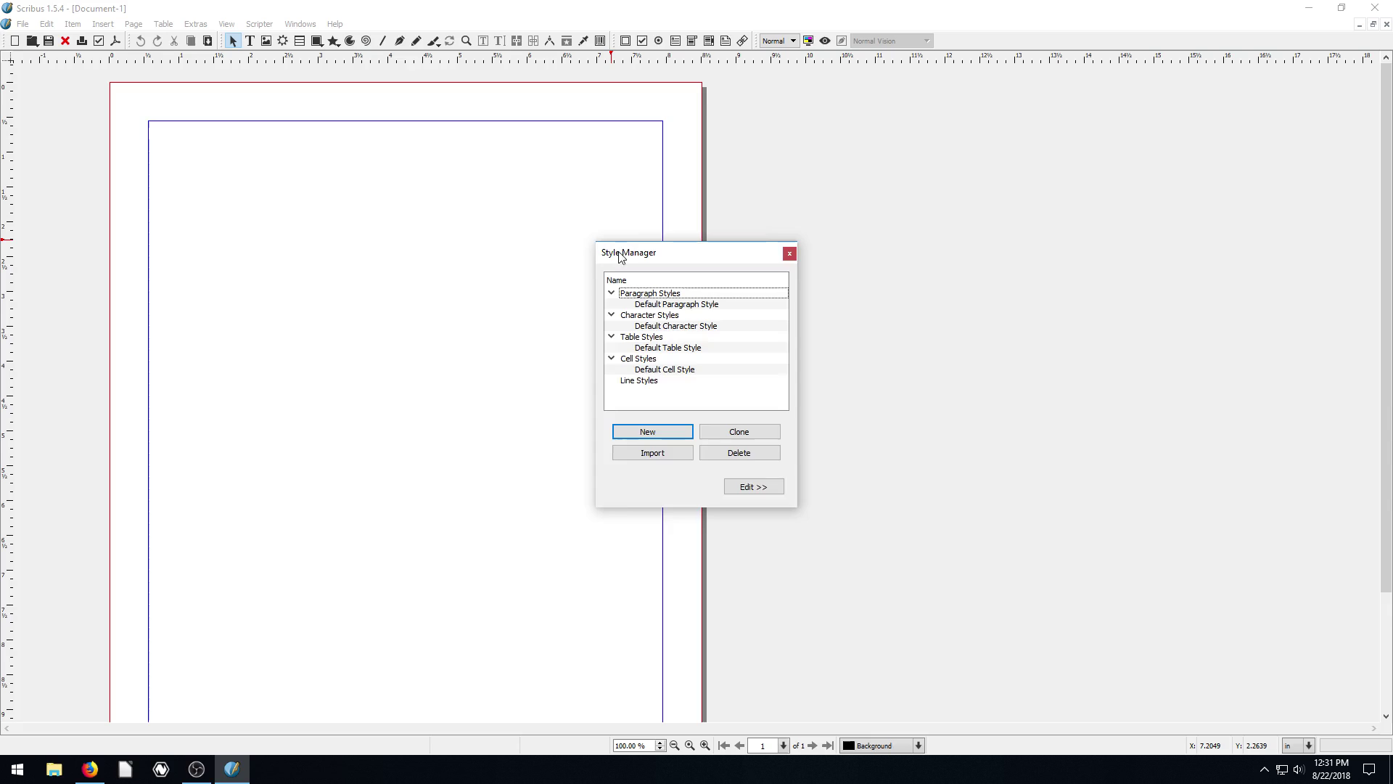
drag(622, 258, 814, 158)
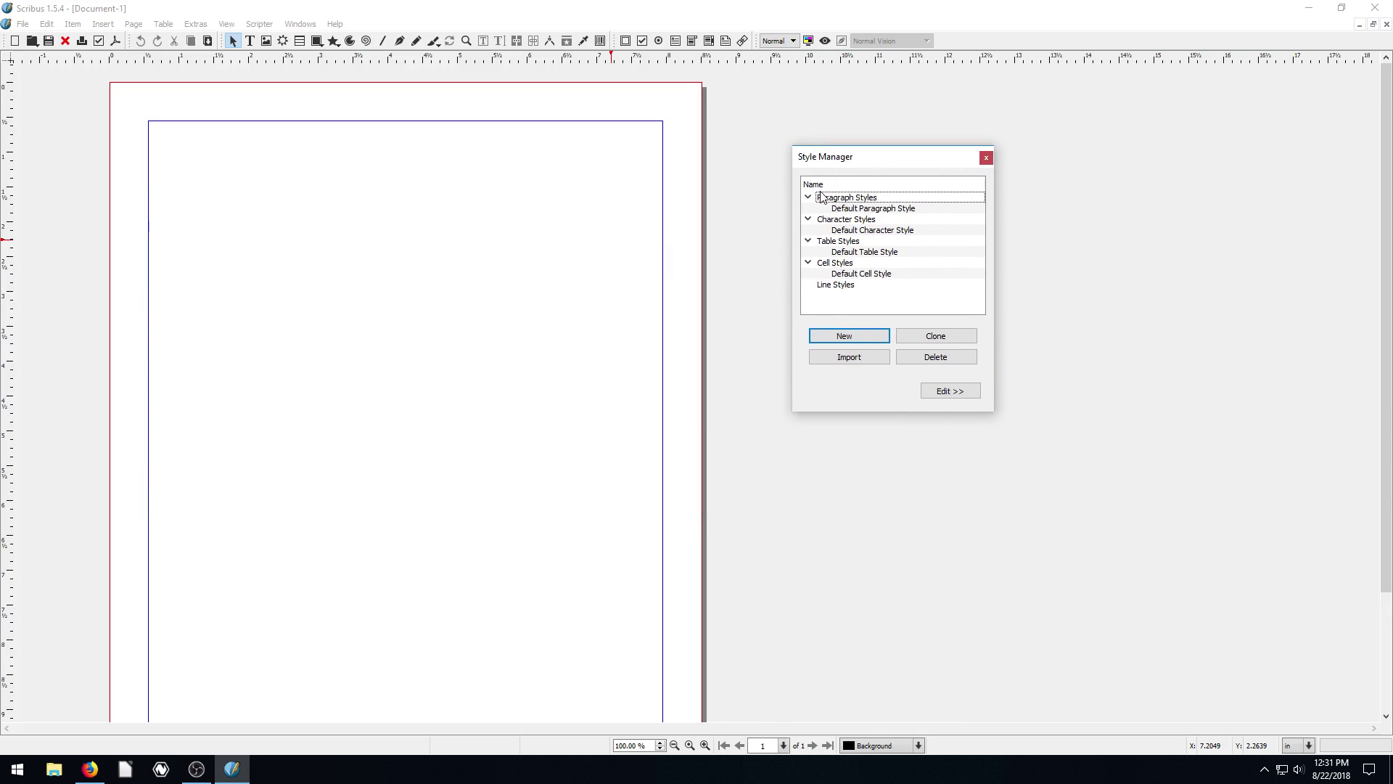
click(838, 208)
click(852, 231)
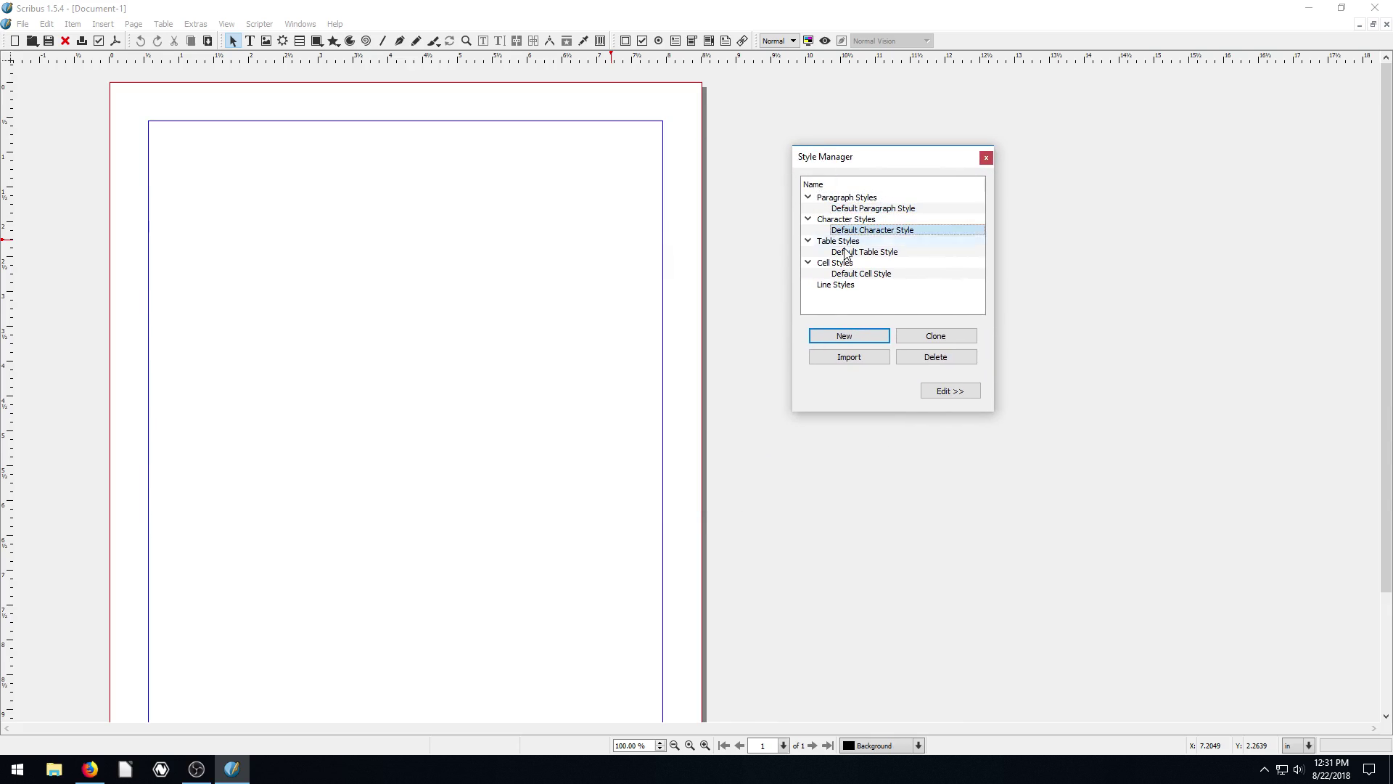
click(844, 210)
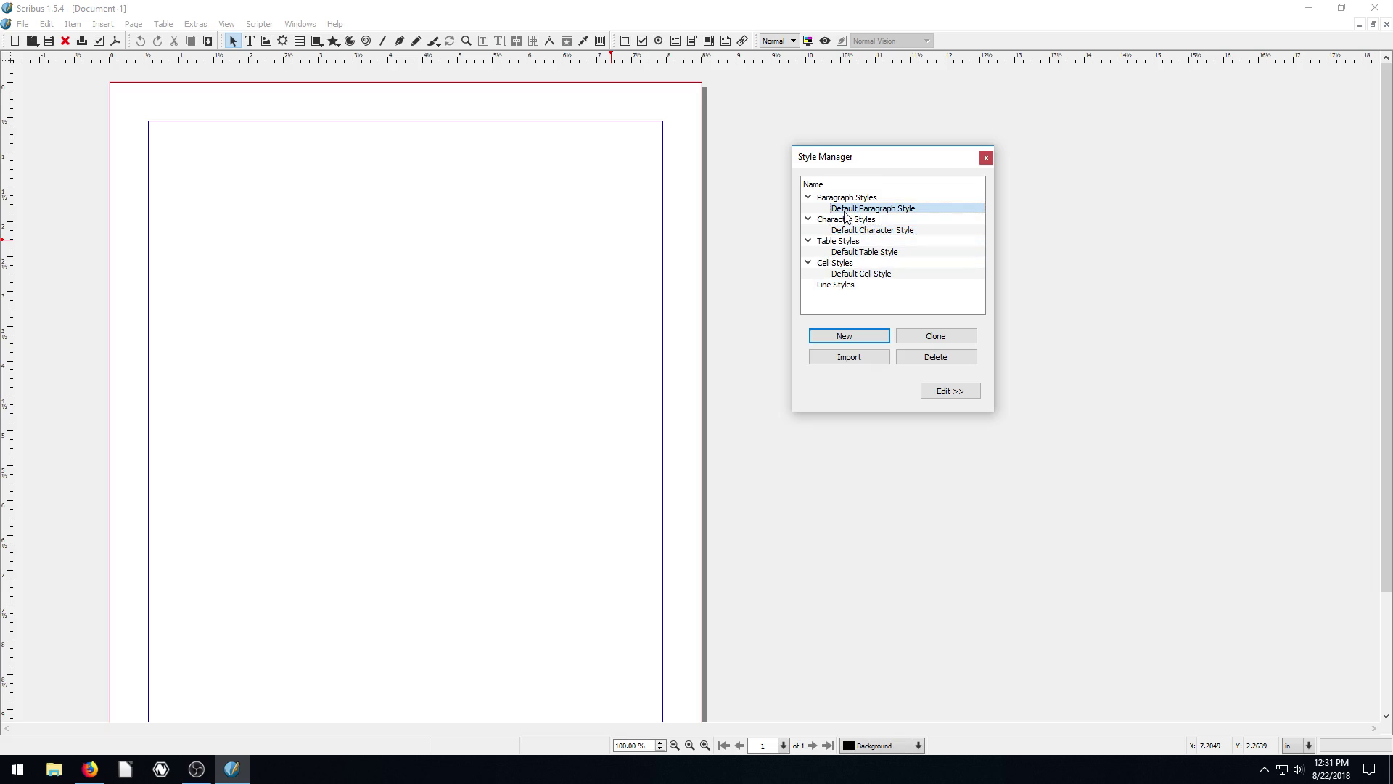
double_click(856, 209)
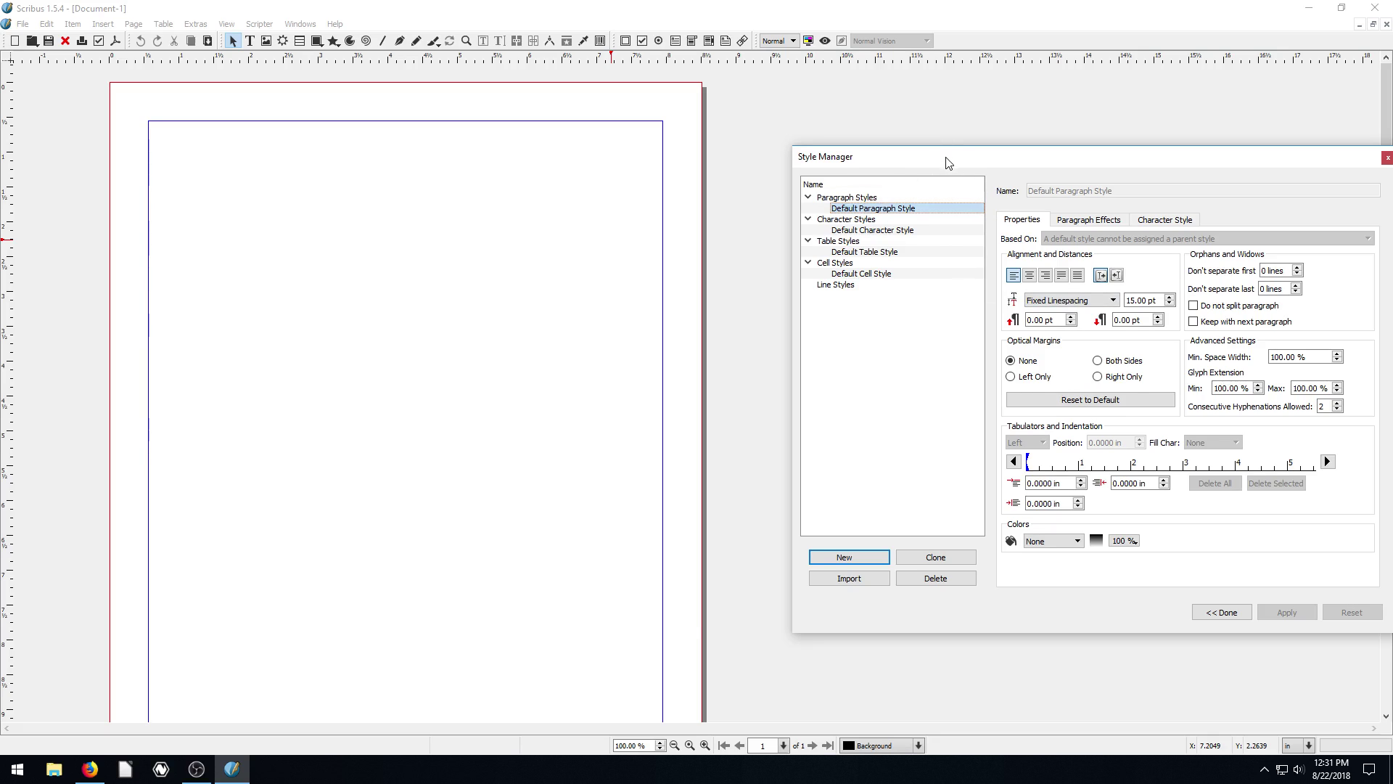
drag(950, 161, 809, 157)
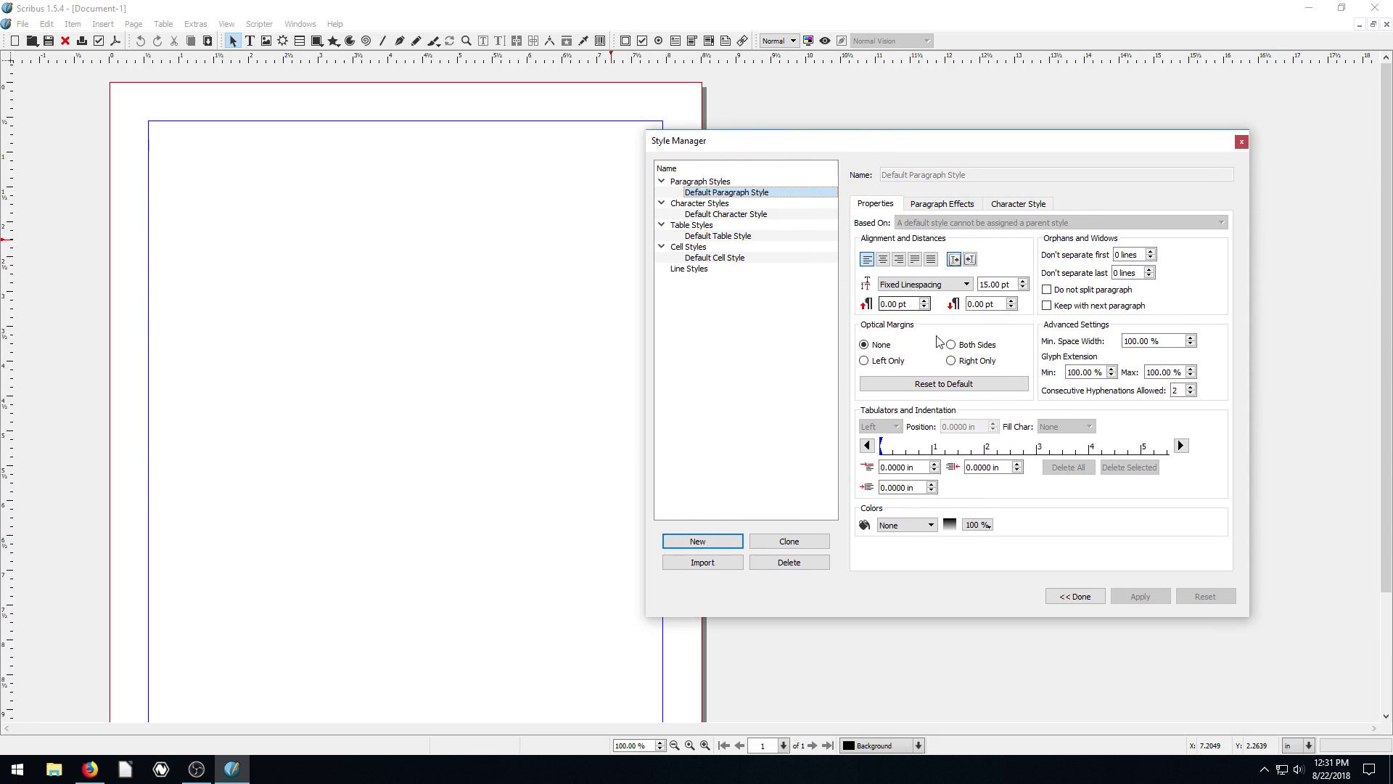
drag(905, 150, 962, 136)
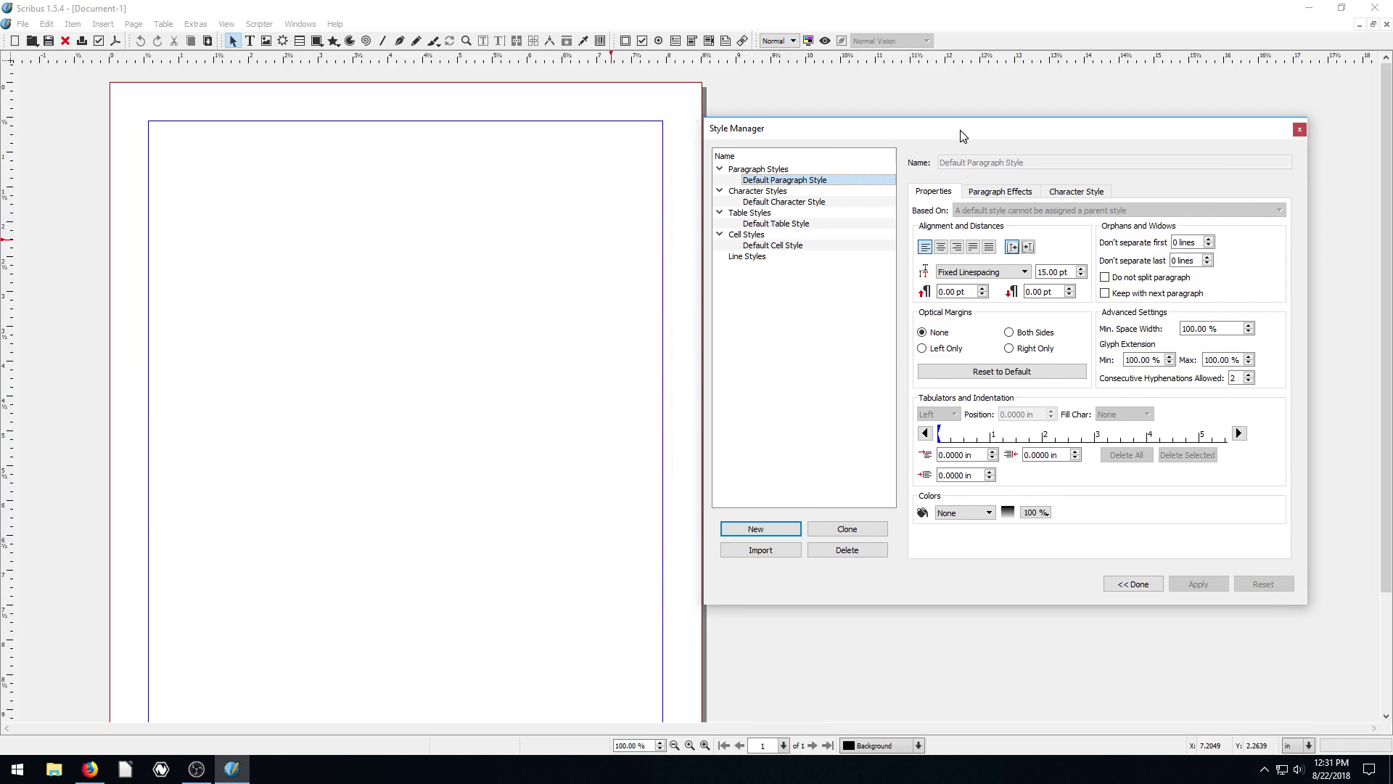
Draw a text frame about 7.39 × 5.68 in from the page's upper-left margin corner and fill it with 10 paragraphs of Standard Lorem Ipsum.
click(250, 40)
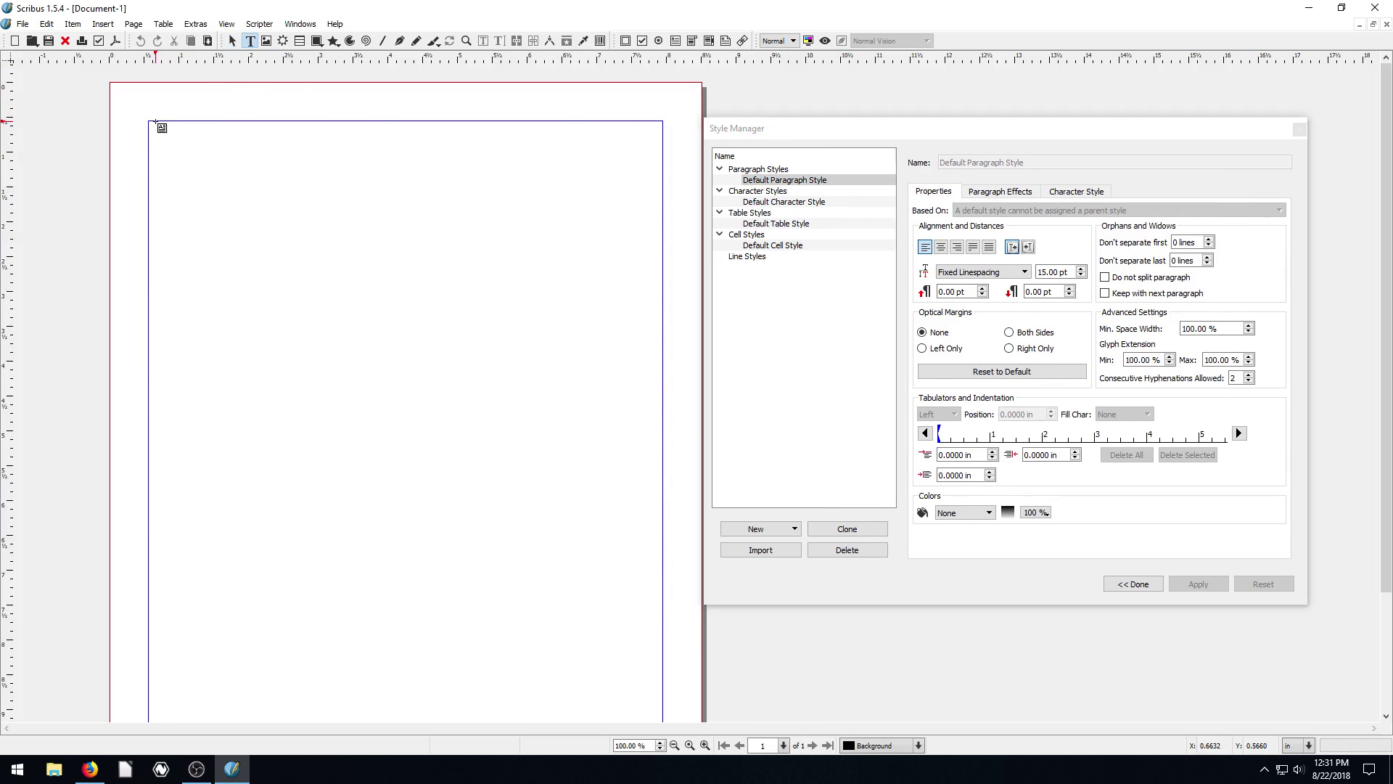
drag(151, 122, 662, 516)
right_click(427, 308)
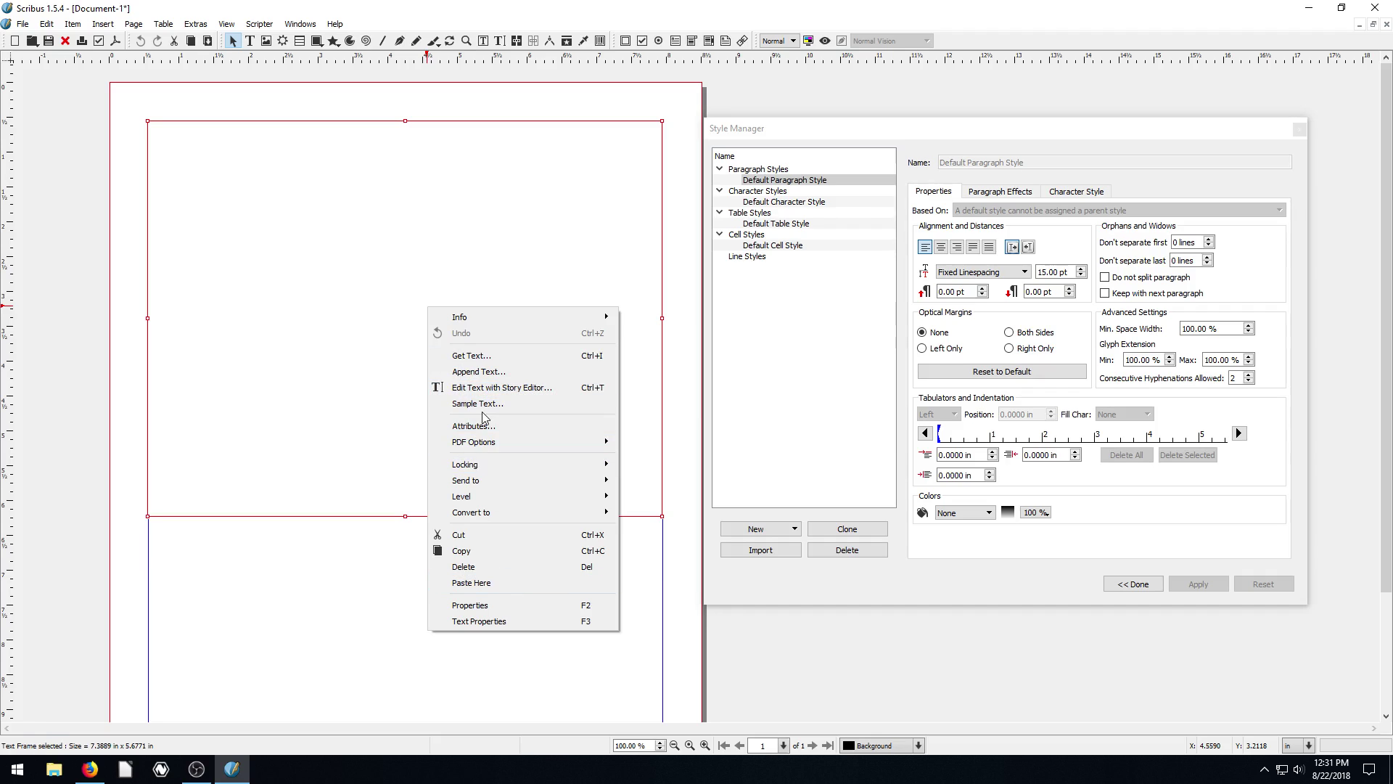
click(413, 283)
right_click(413, 283)
click(454, 385)
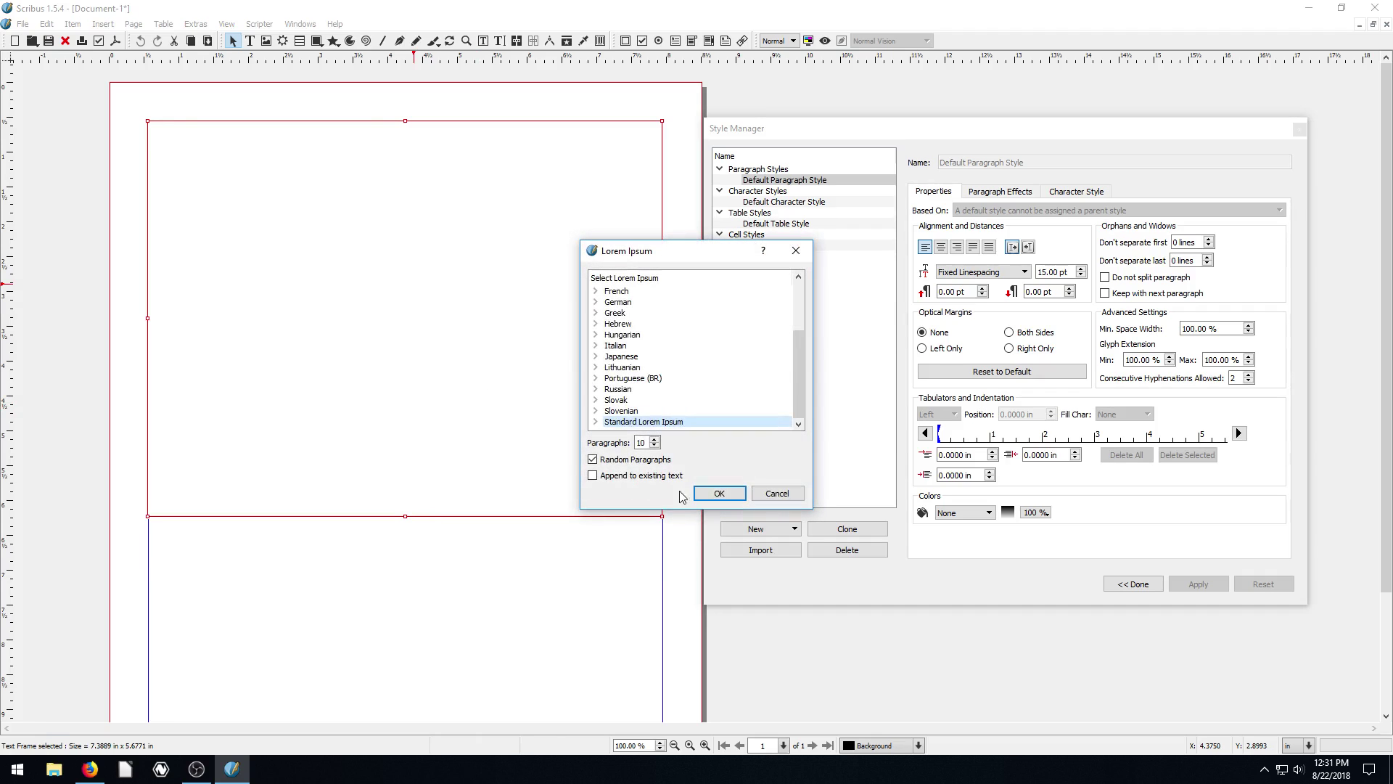
click(712, 492)
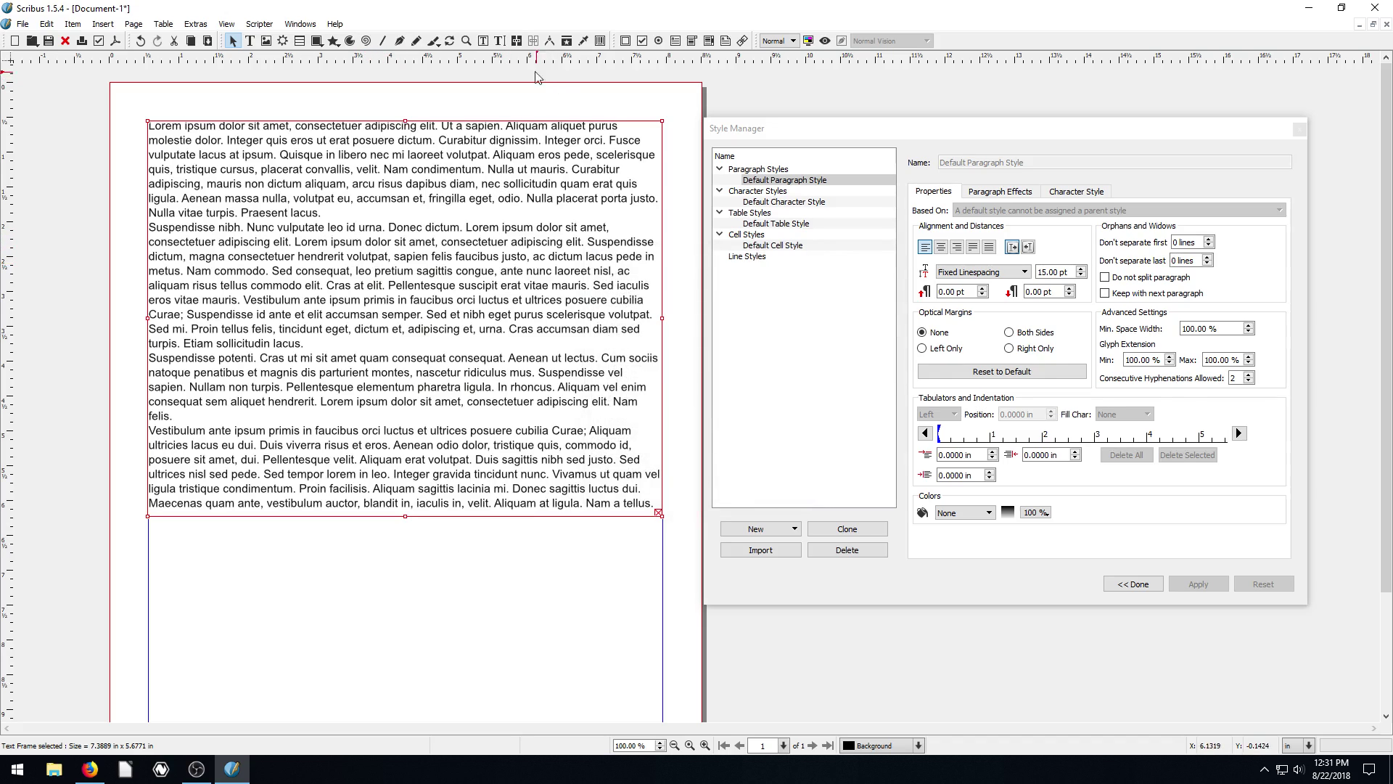
Assign the Default Paragraph Style to the first paragraph in the Story Editor and save the change to the text frame.
click(504, 43)
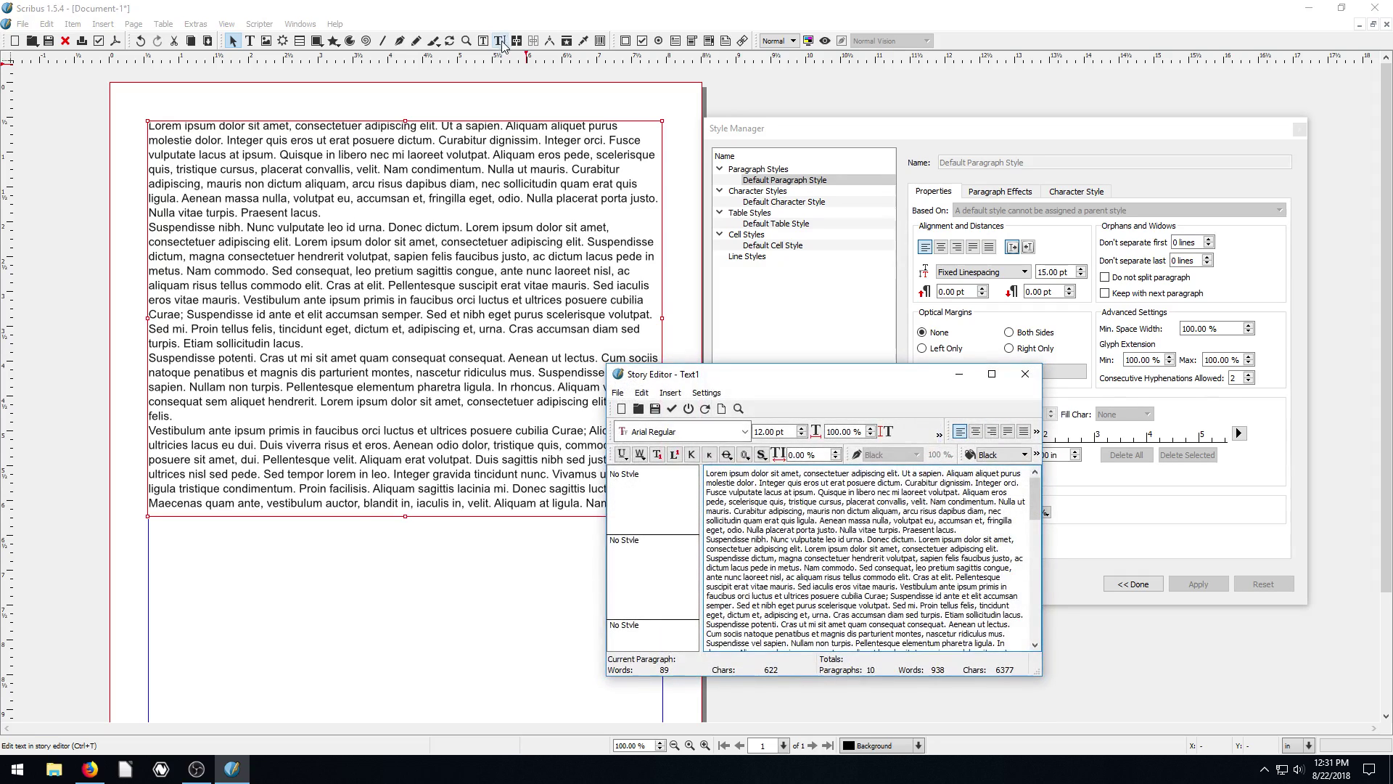
drag(686, 373, 386, 332)
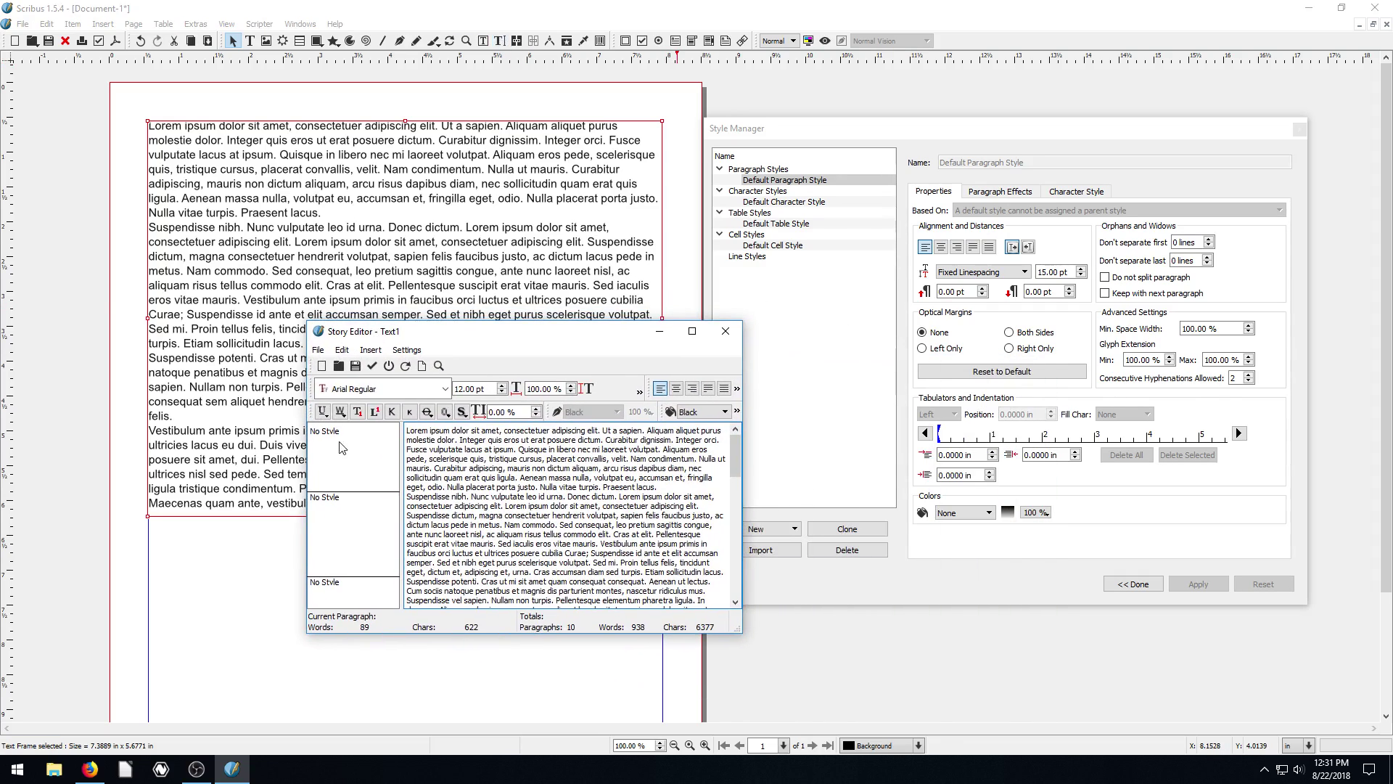
drag(489, 340, 471, 394)
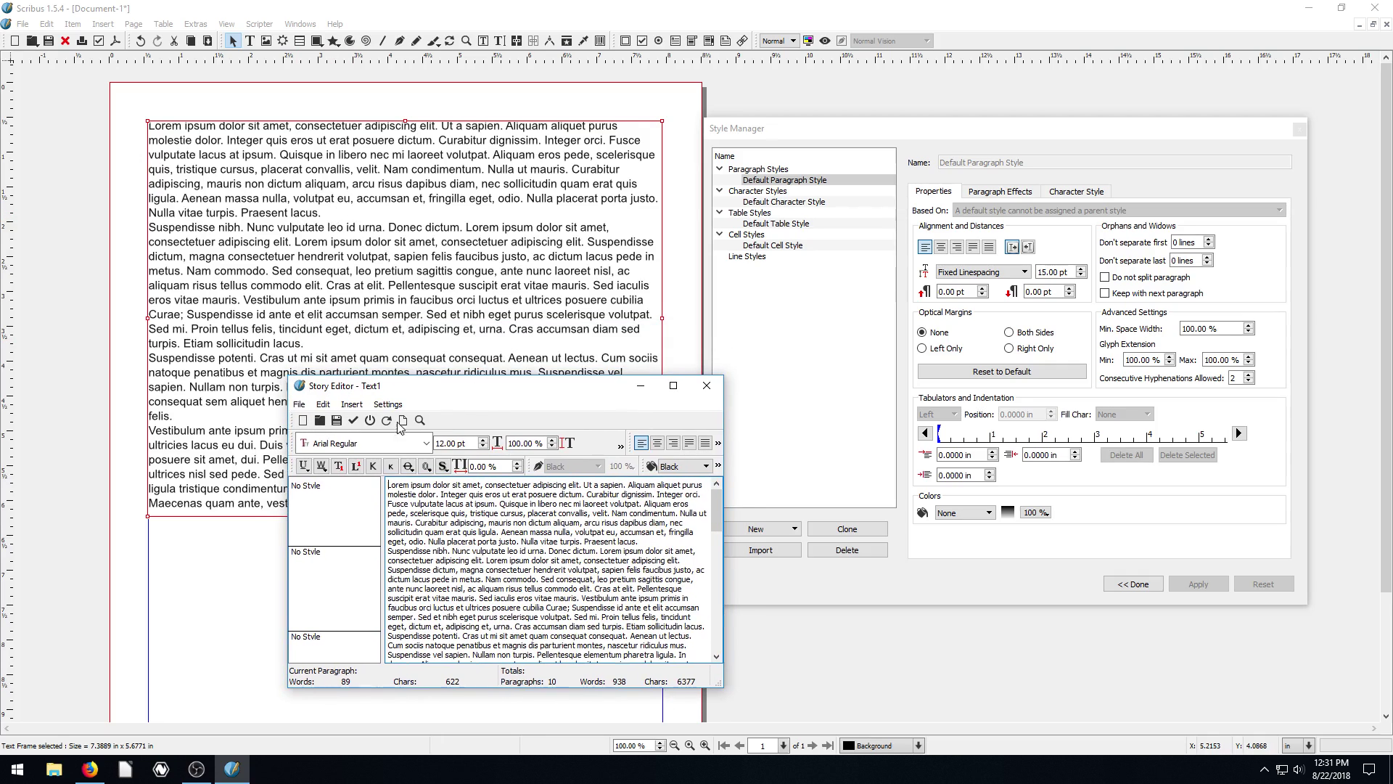
click(316, 492)
click(355, 498)
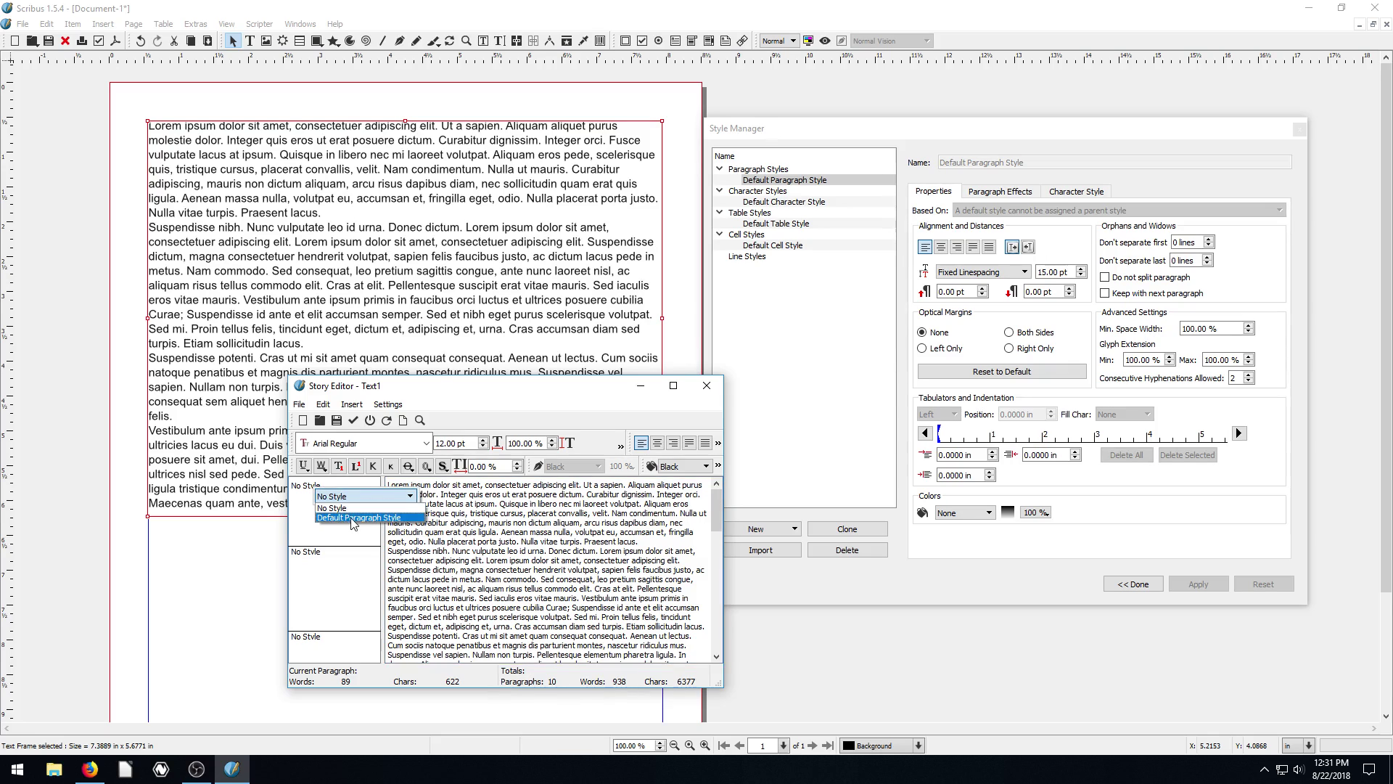
click(353, 517)
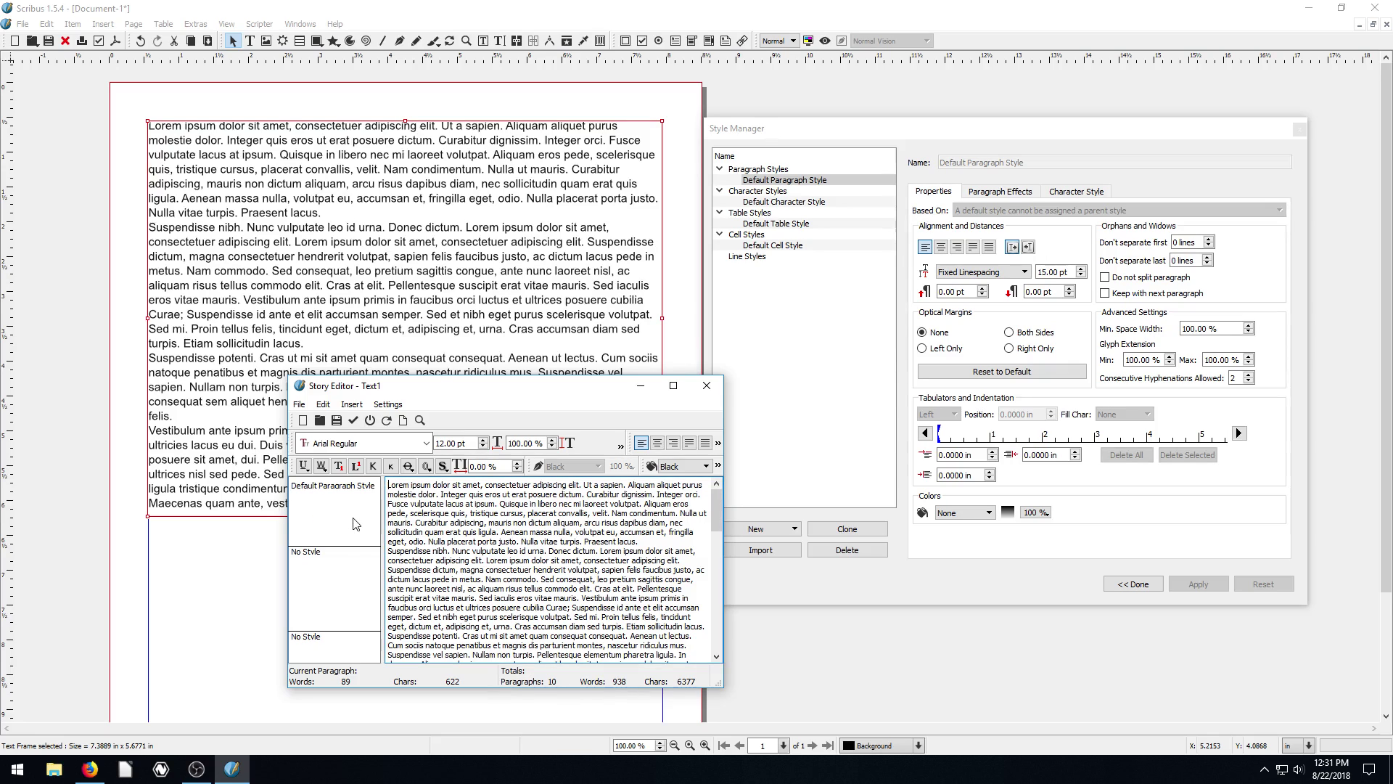
click(353, 421)
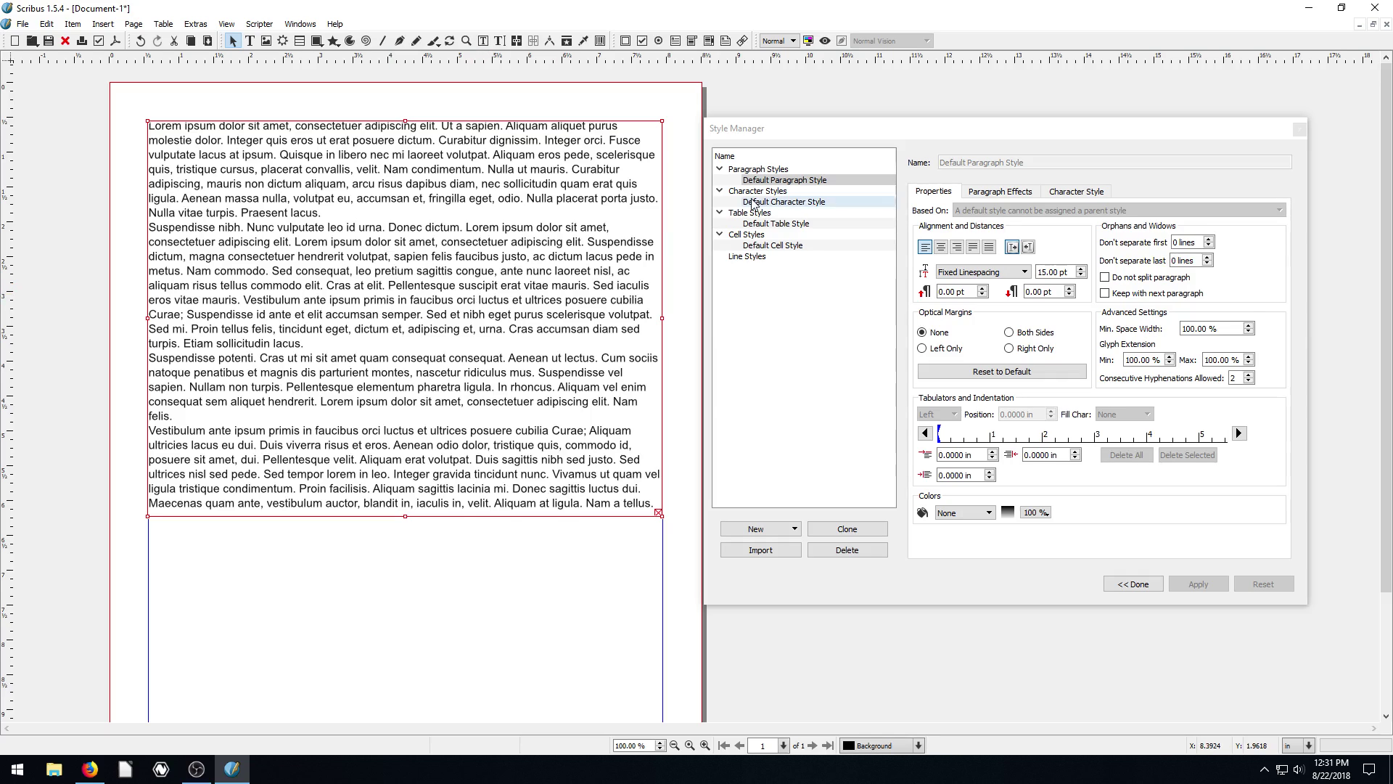
Set the Default Paragraph Style's alignment to centered and apply the change.
drag(782, 132, 798, 108)
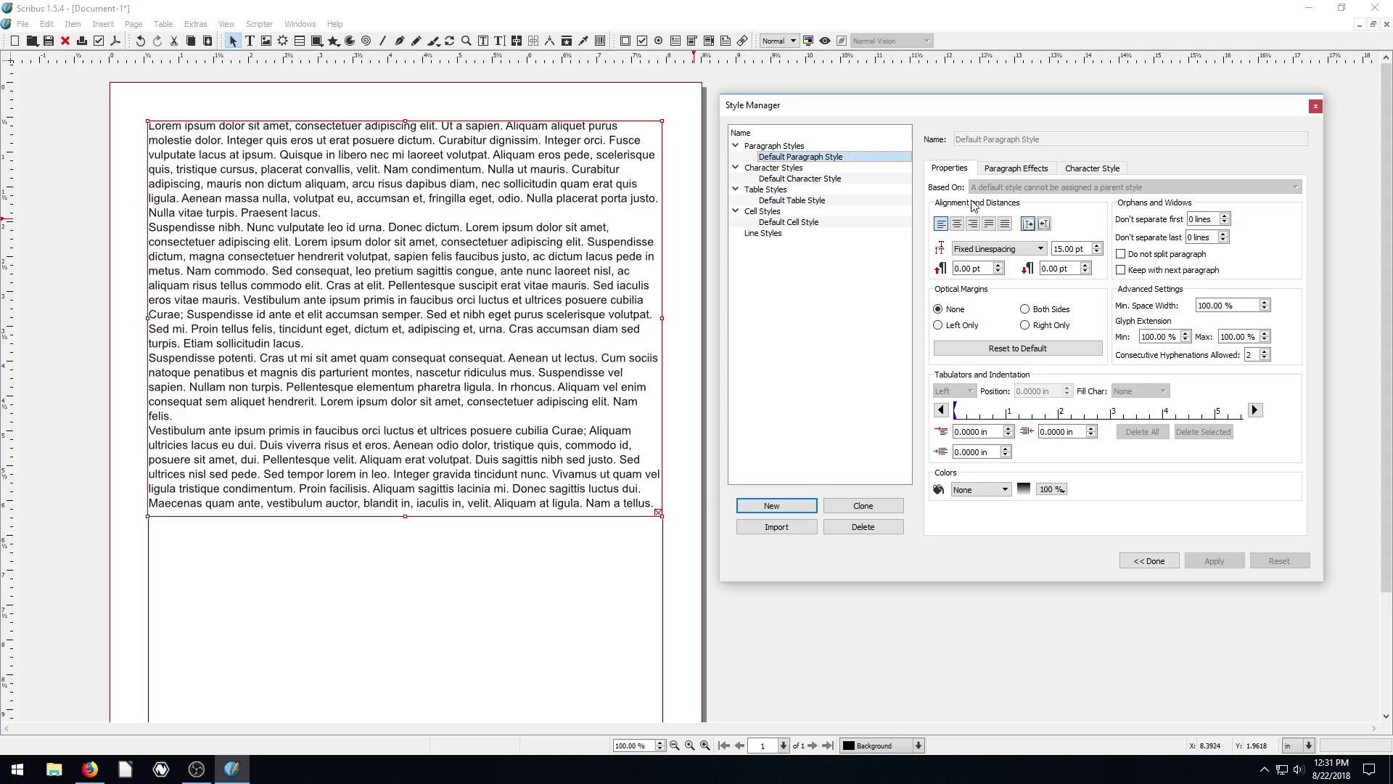
click(957, 223)
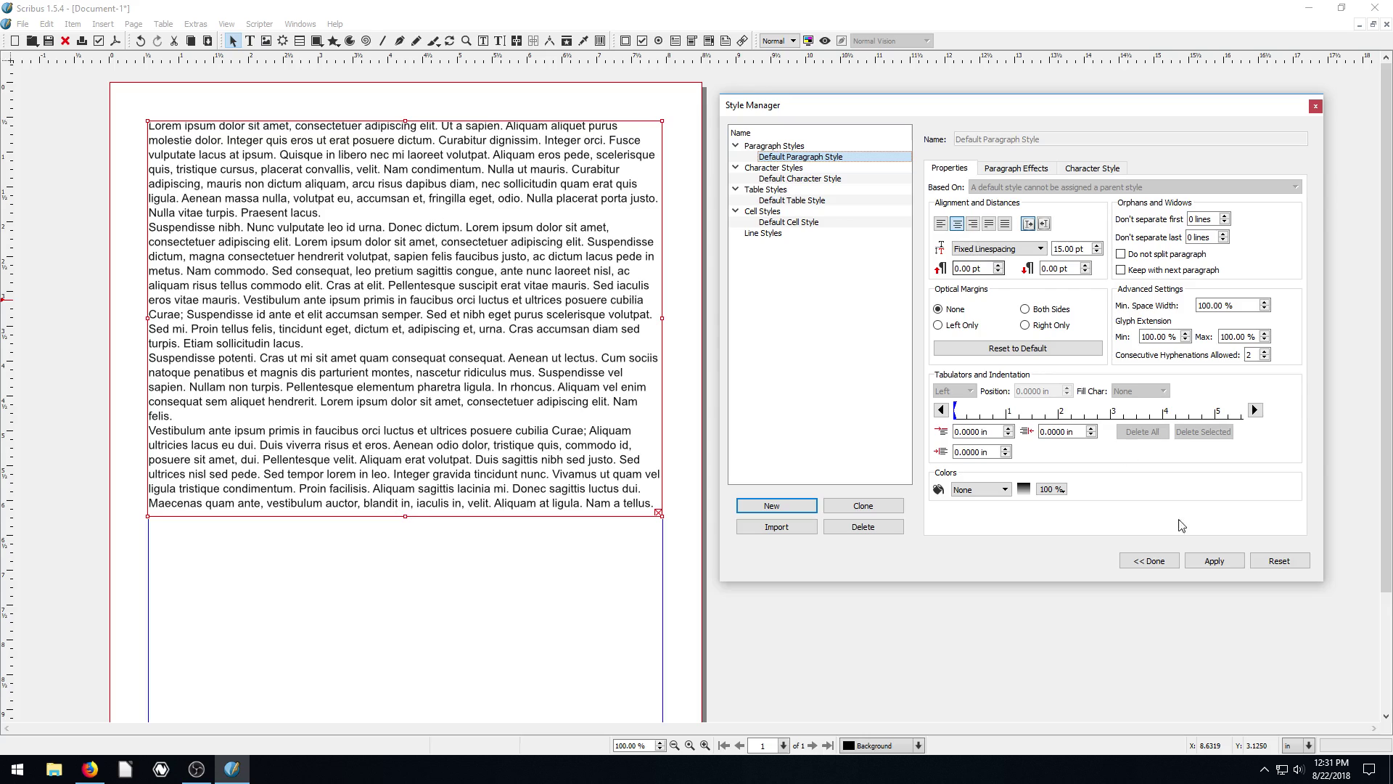
click(1214, 561)
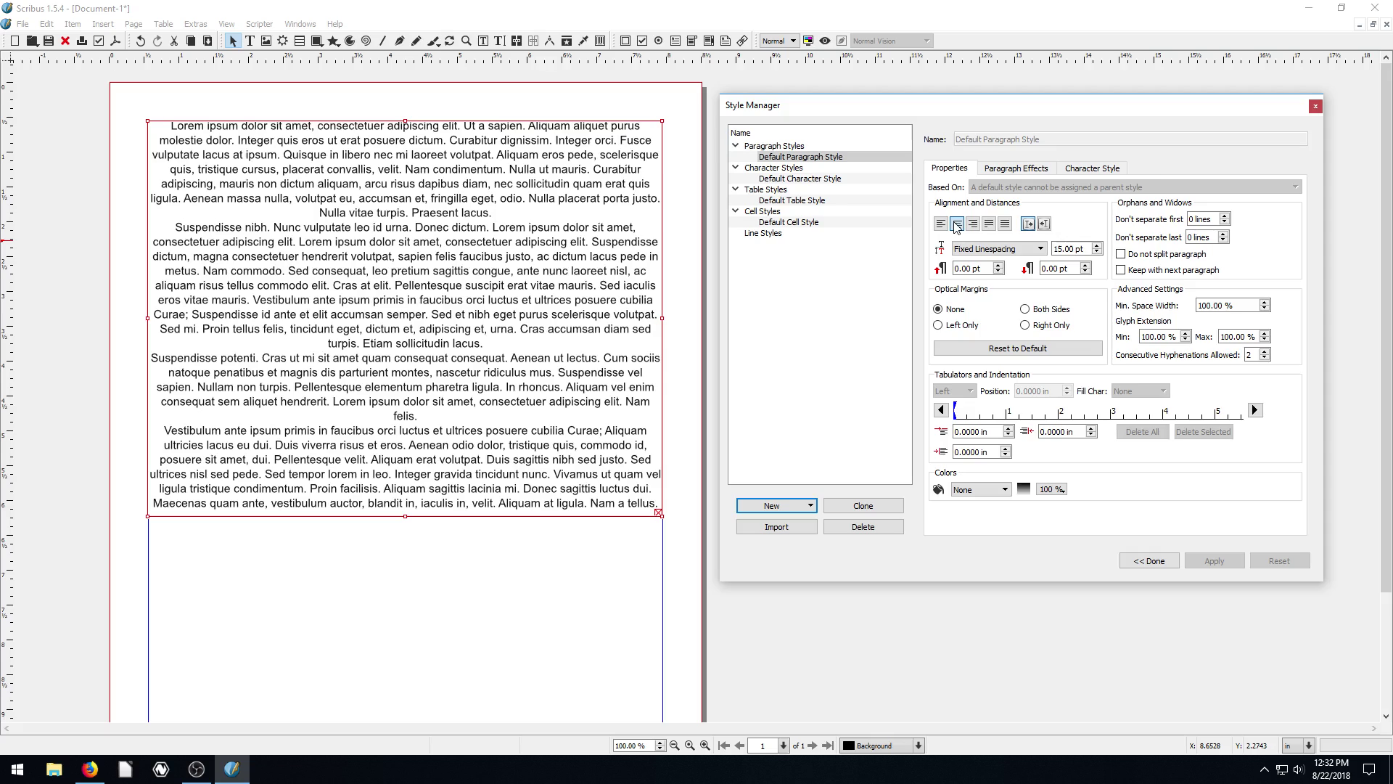
Change the Default Paragraph Style's font family to A028 Extrabold, apply it and check the text on the page.
click(1094, 170)
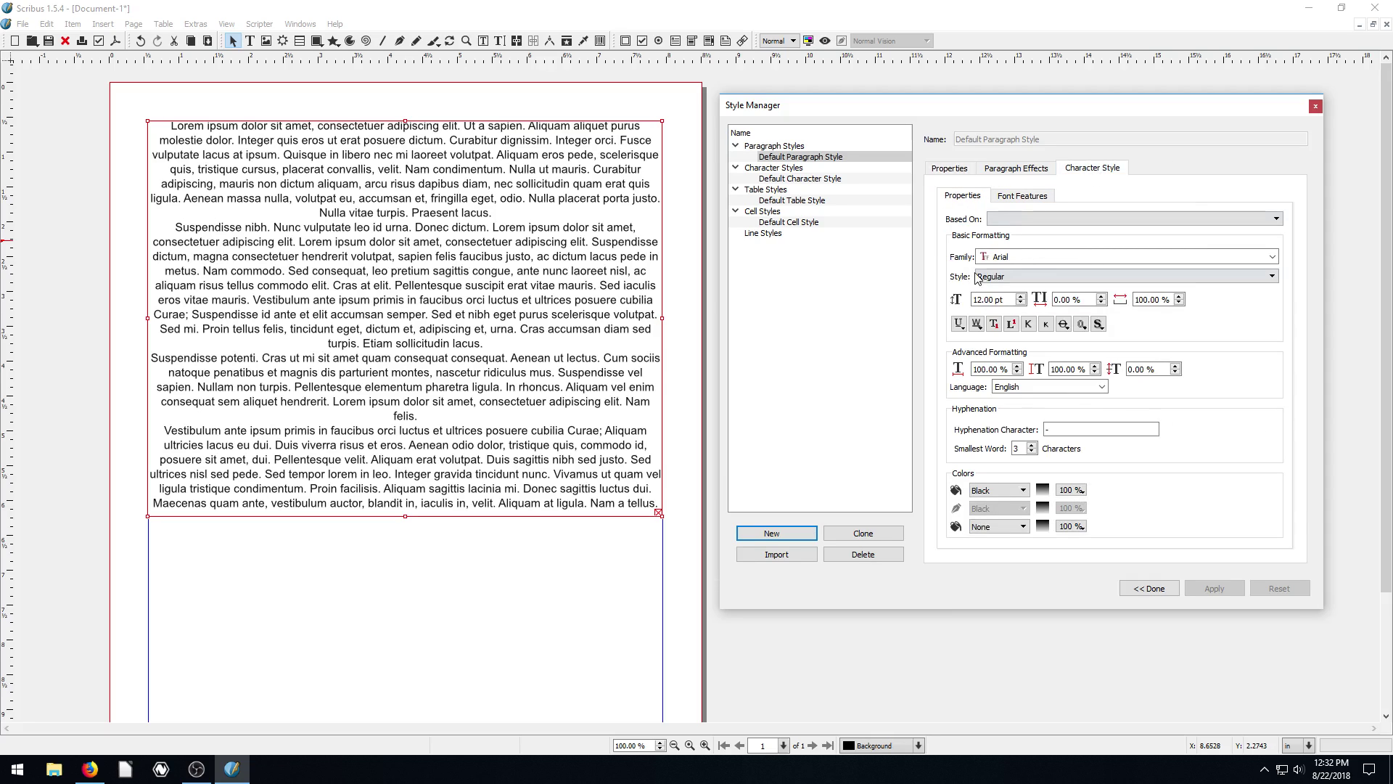
click(1270, 259)
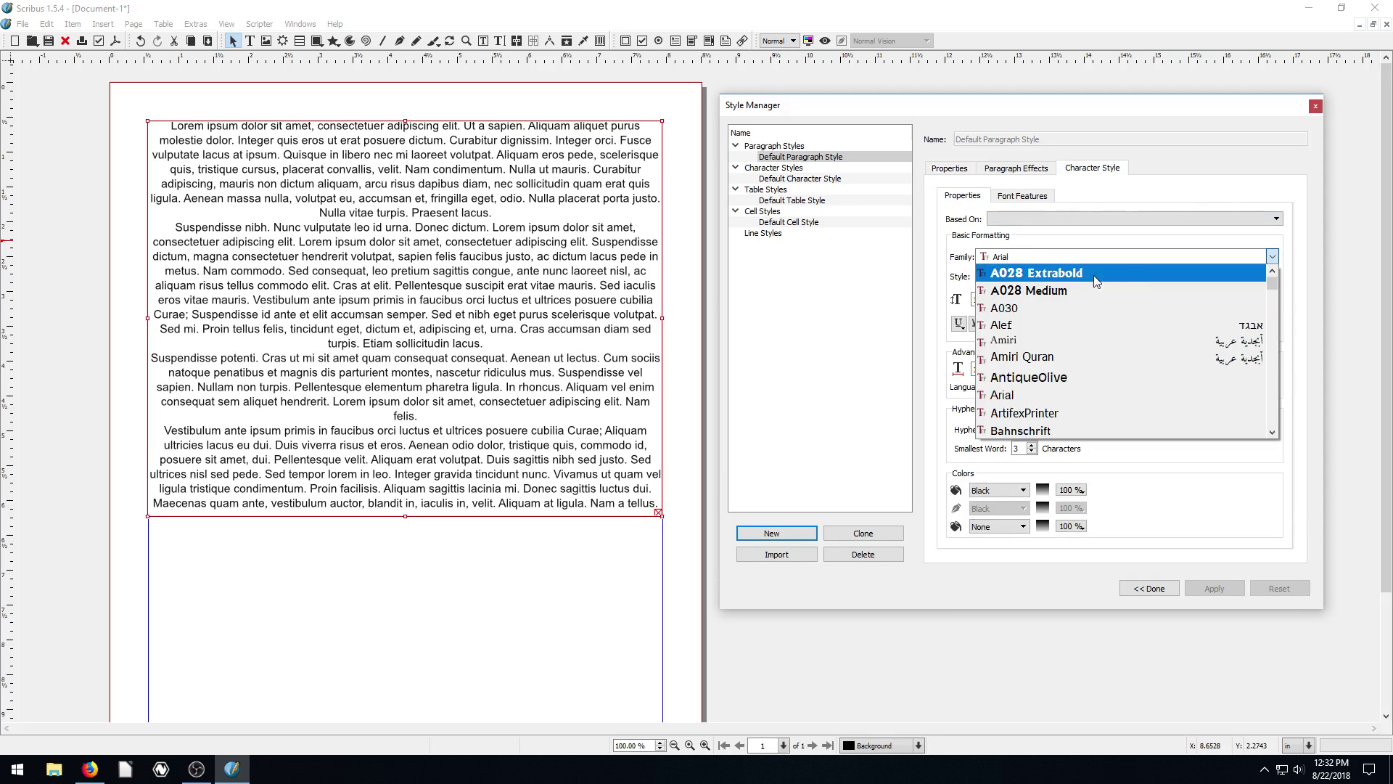
click(1047, 273)
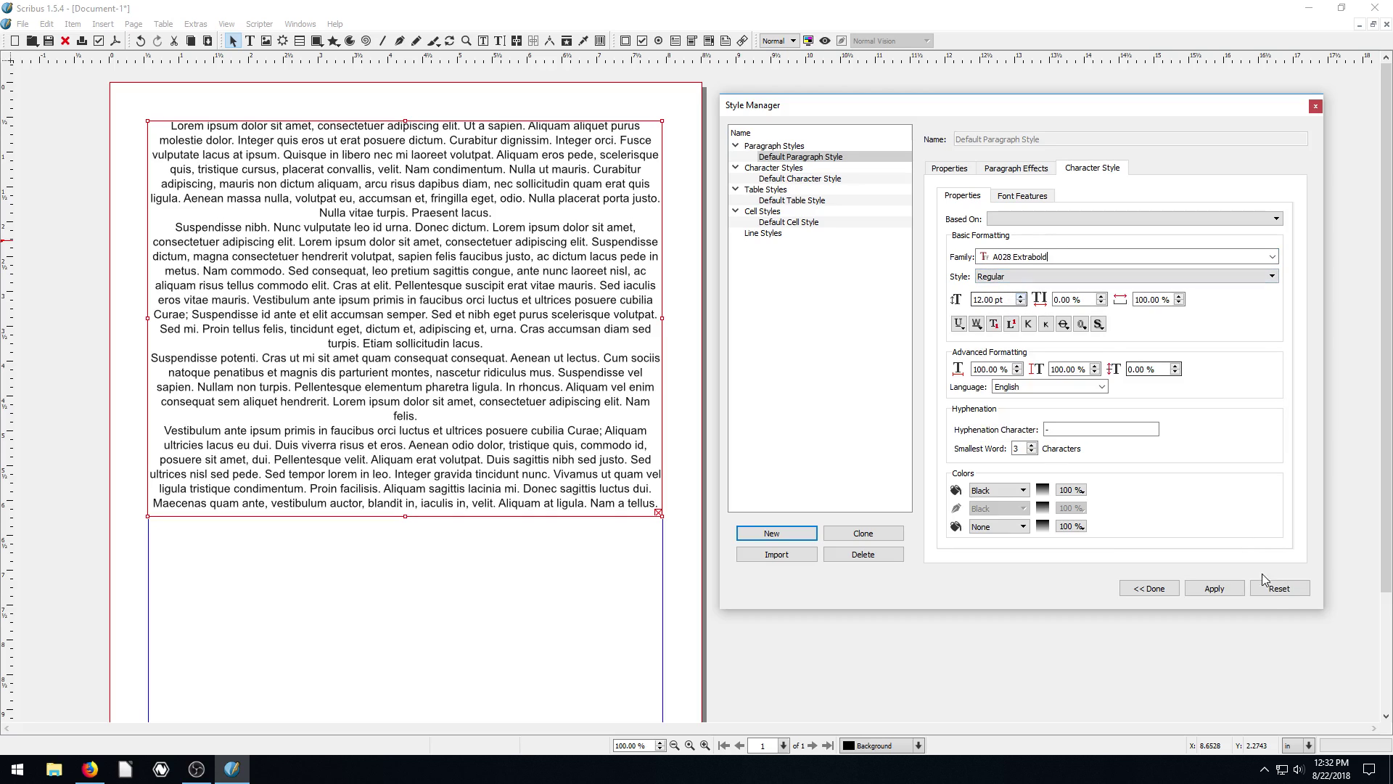
click(1217, 589)
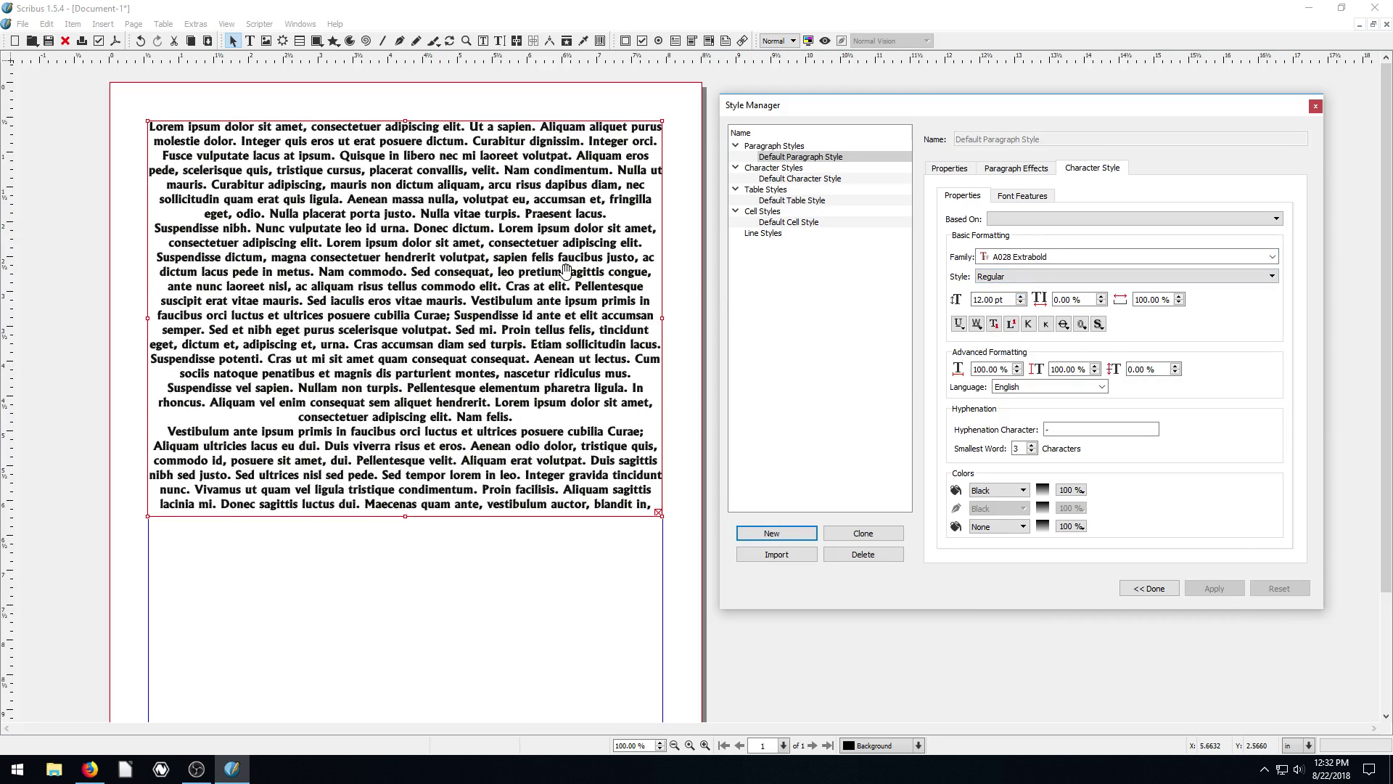
scroll(490, 247, down, 3)
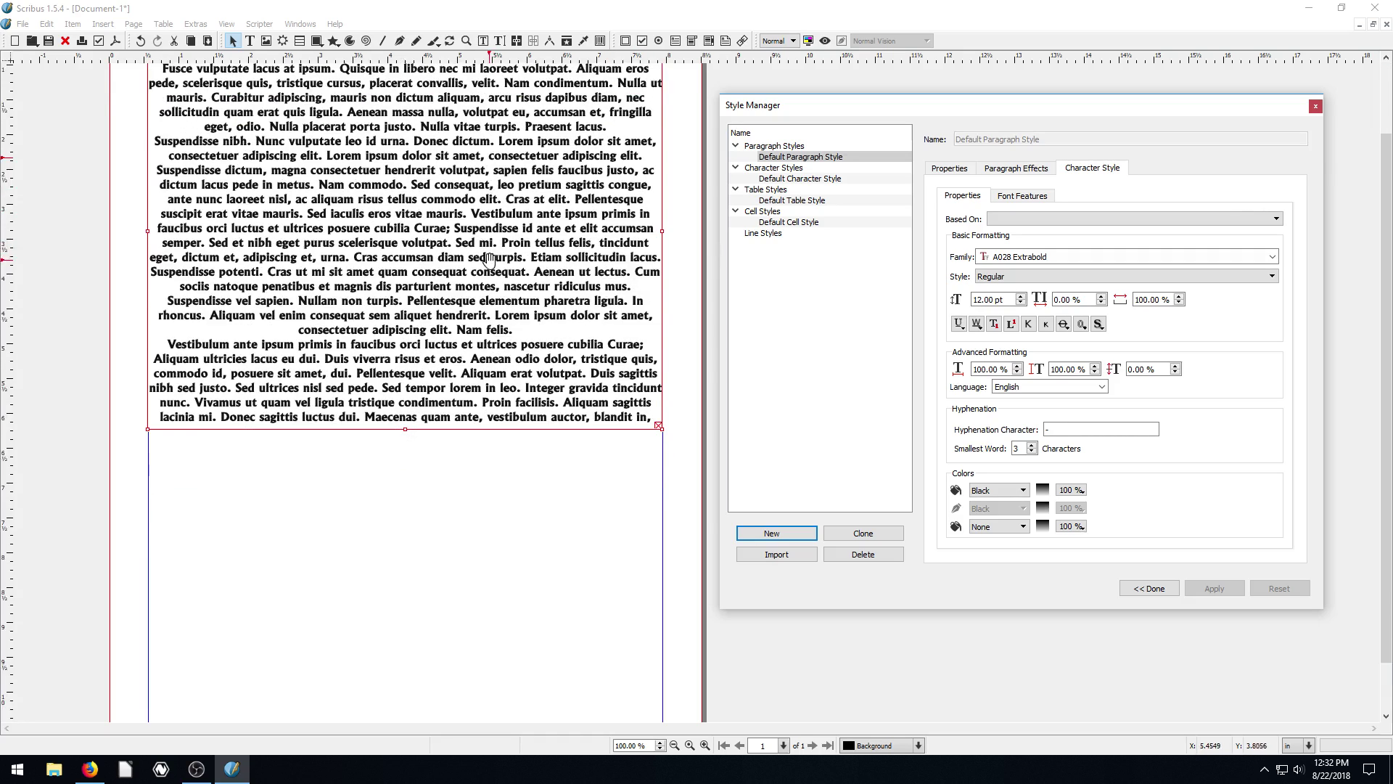
scroll(455, 262, up, 2)
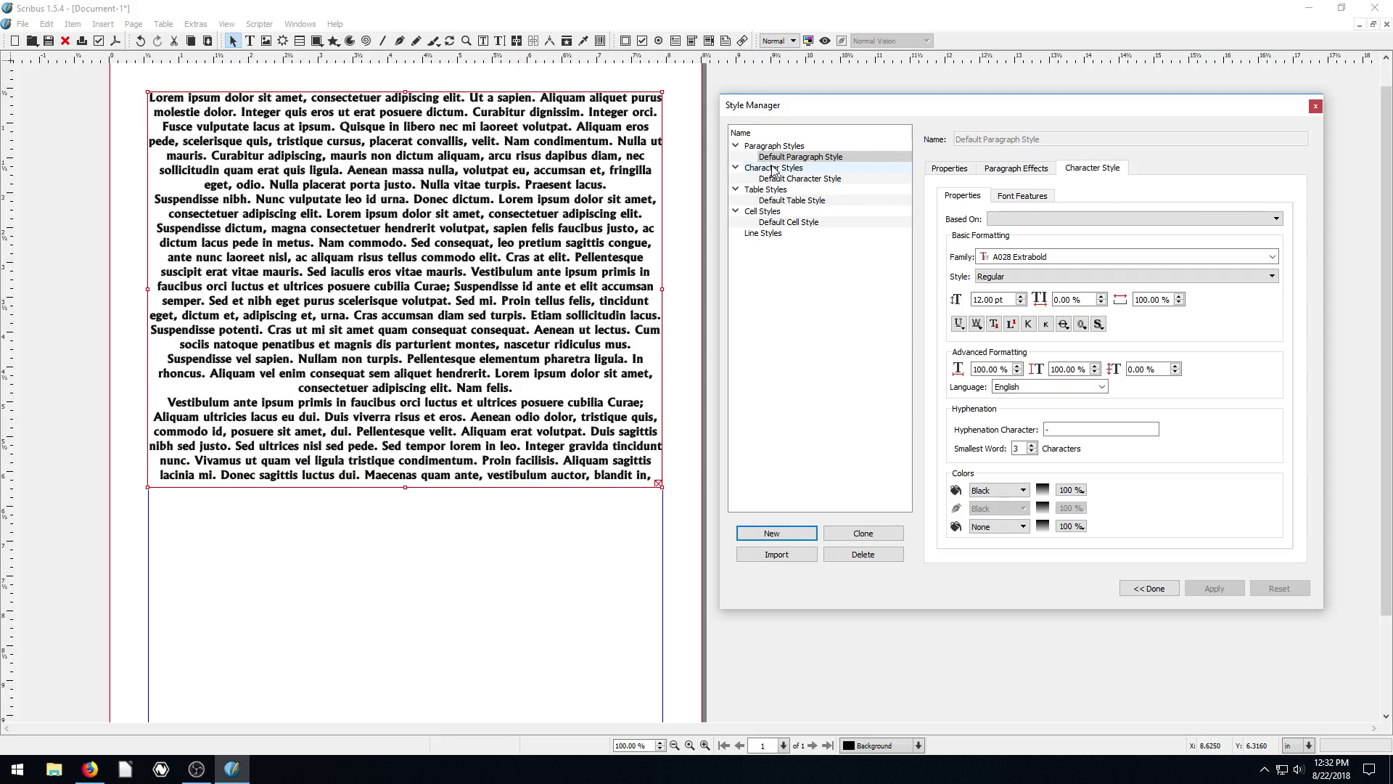
Create a new paragraph style named "BOLD Paragraph".
click(771, 533)
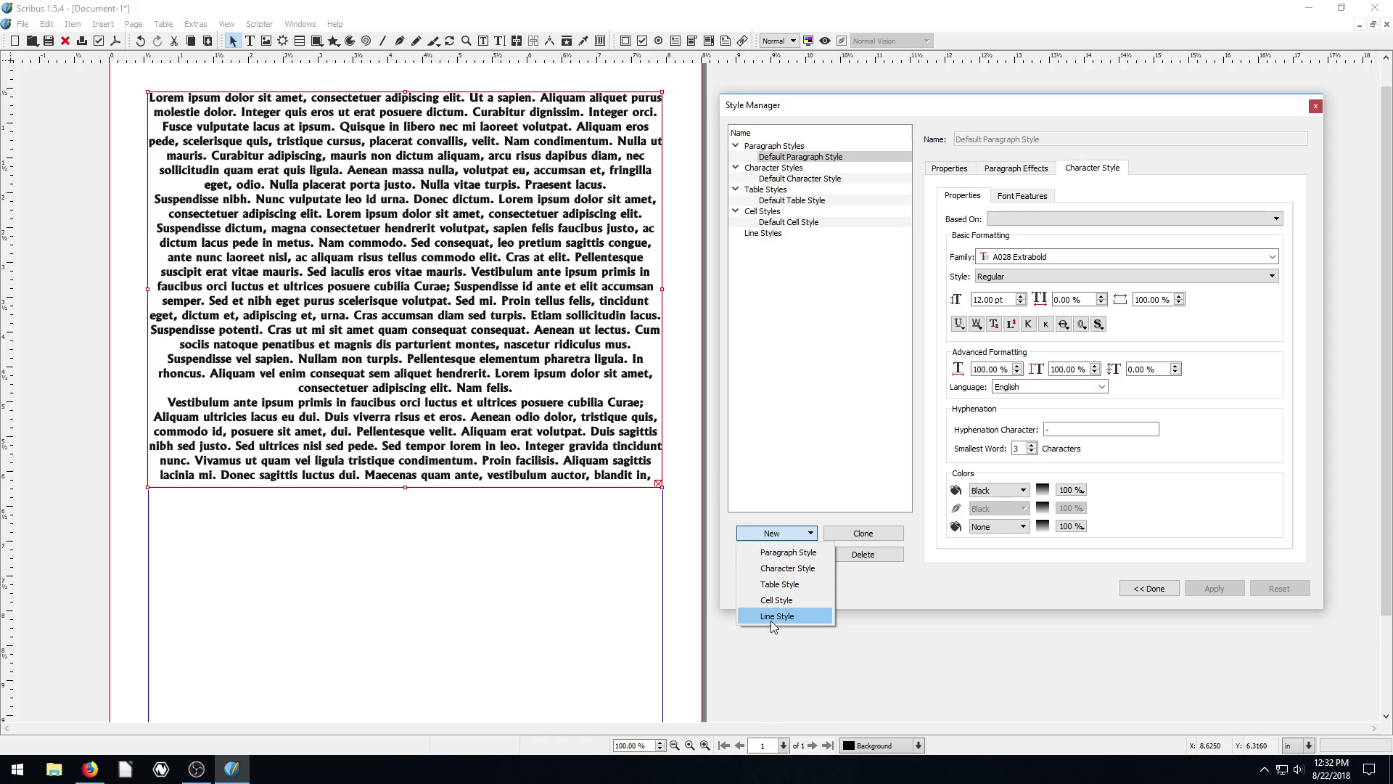
click(773, 553)
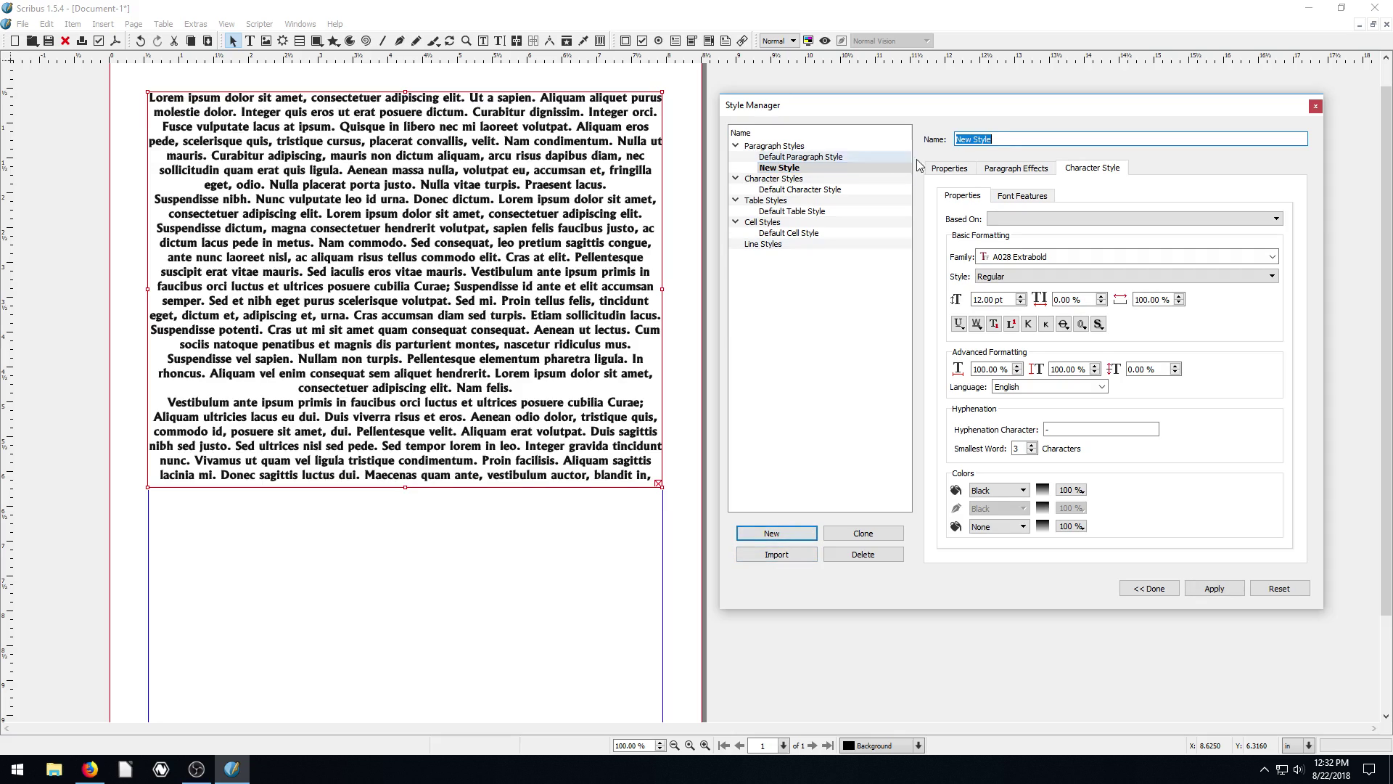
text(BOO)
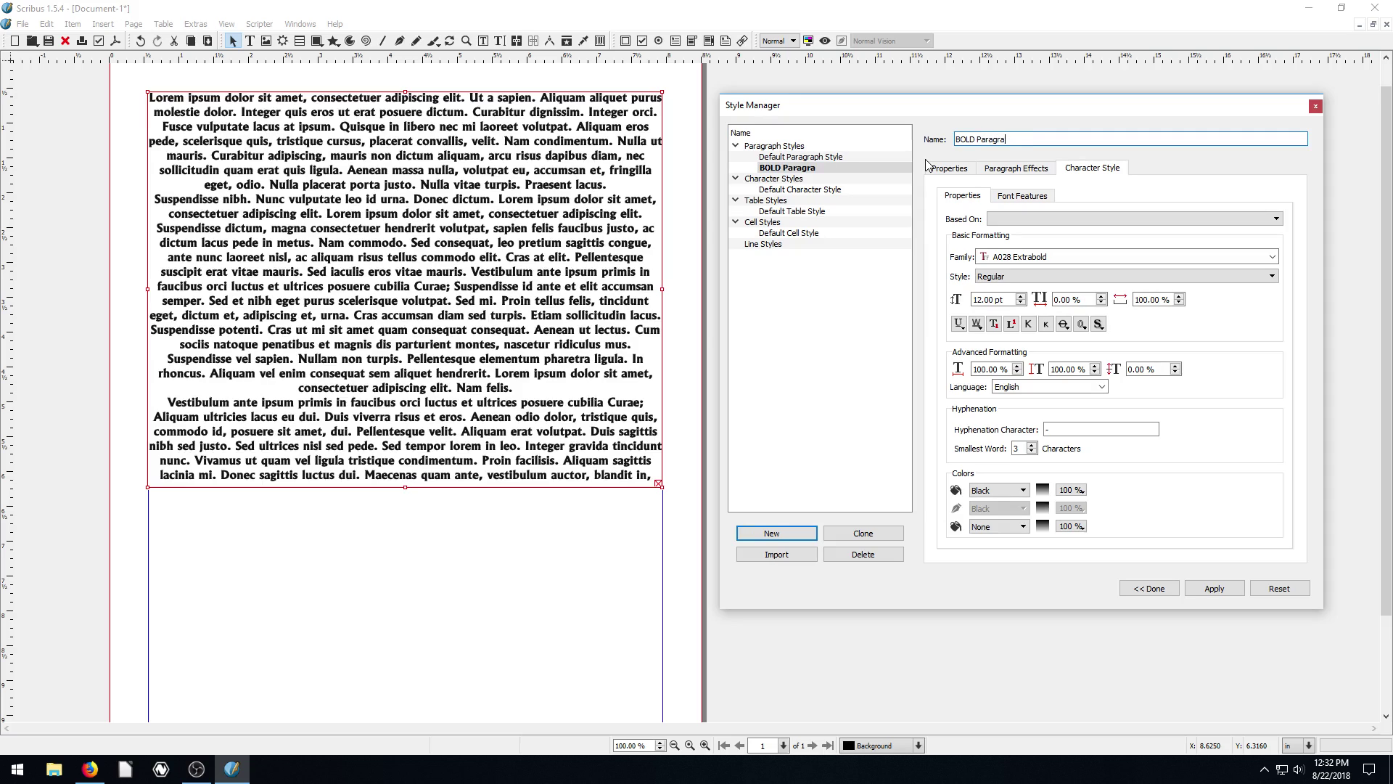
text(LD Paragrapg)
key(BackSpace)
text(h)
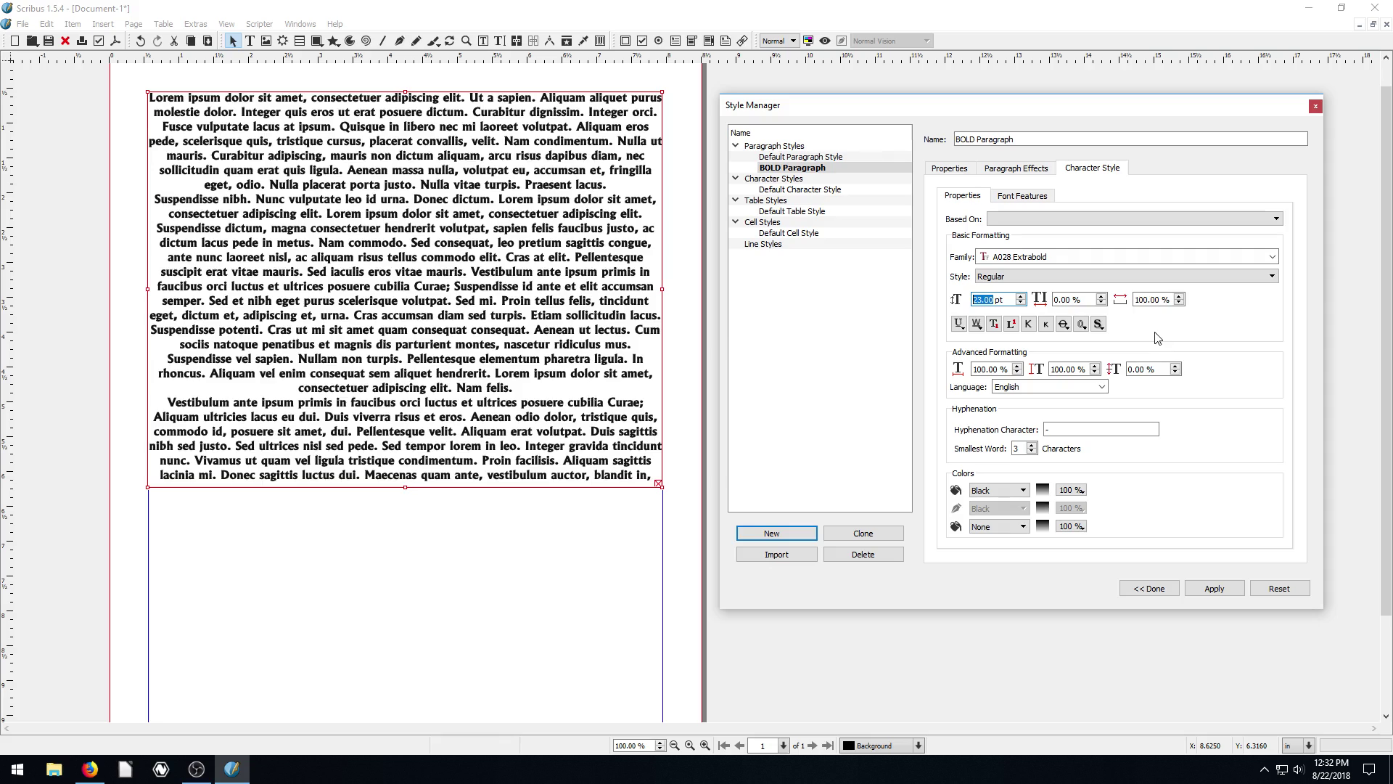
Set the BOLD Paragraph style's font size to 23 pt and its tracking to 4%, and apply the changes.
click(1102, 296)
click(1101, 296)
click(1101, 296)
click(1213, 588)
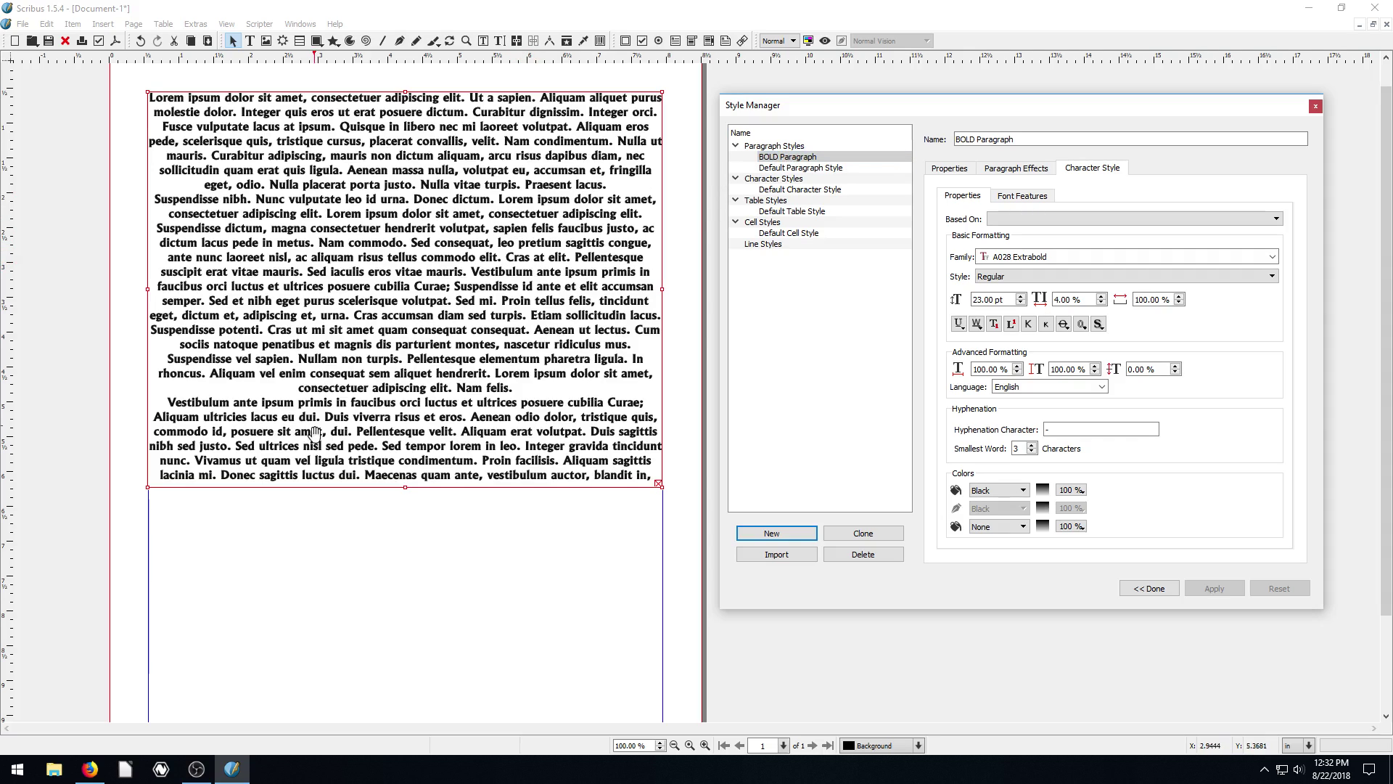
Assign the BOLD Paragraph style to the first paragraph of the text frame in the Story Editor and update the frame.
click(341, 378)
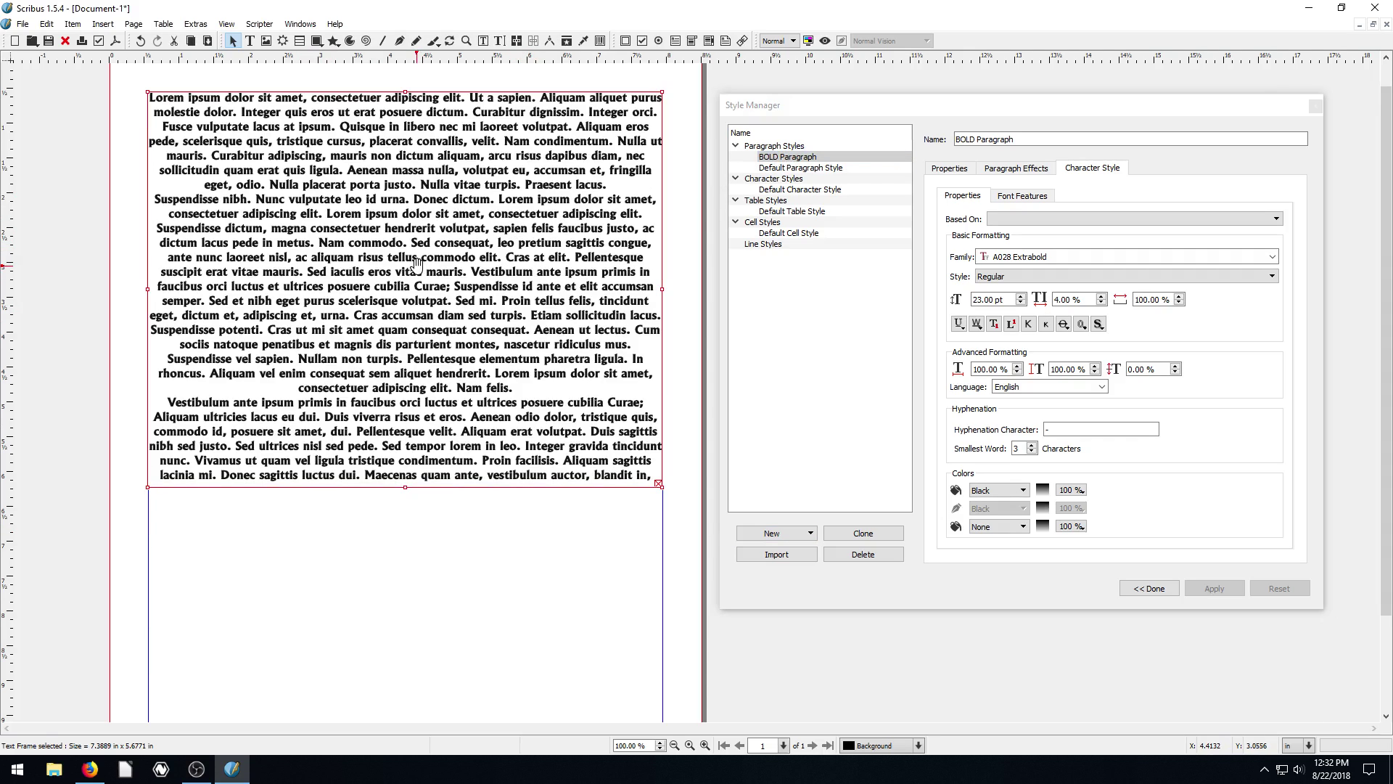
click(499, 41)
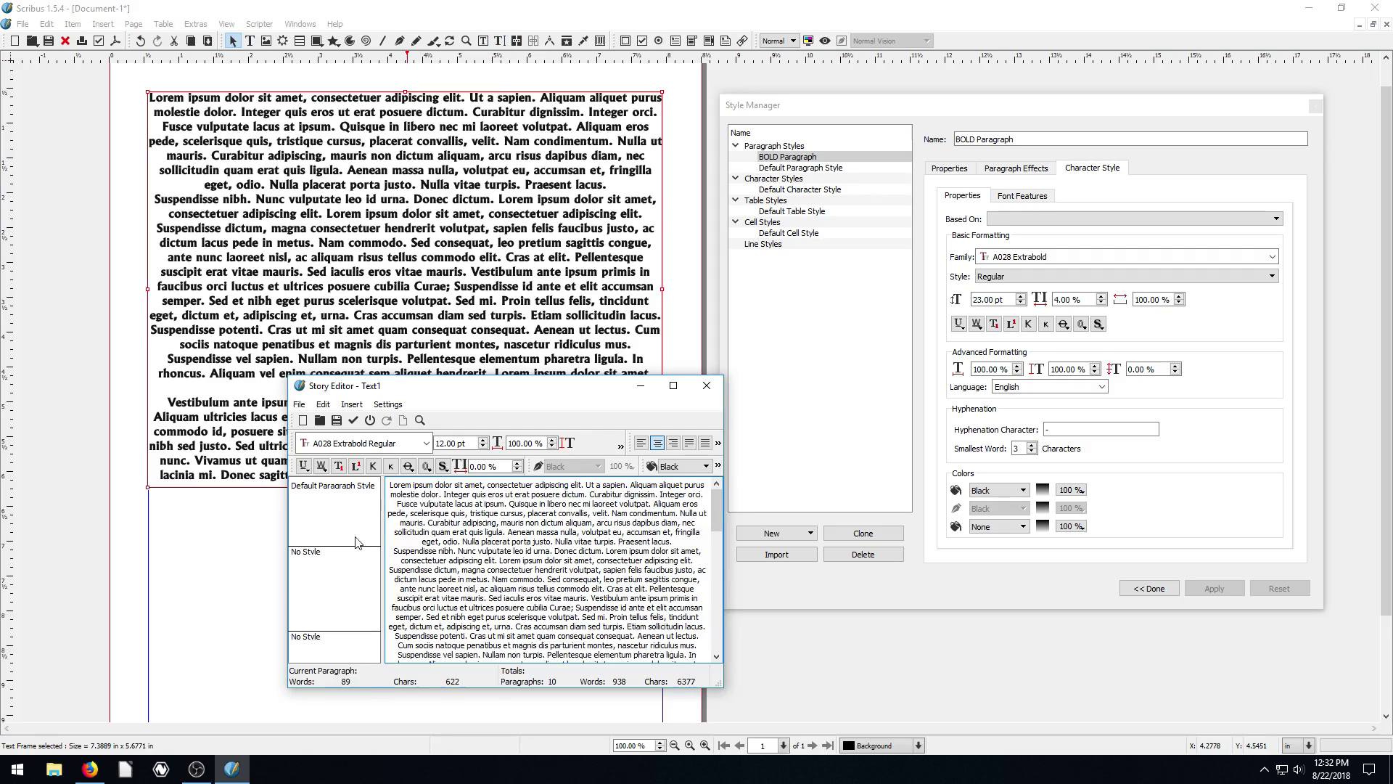
click(335, 491)
click(353, 496)
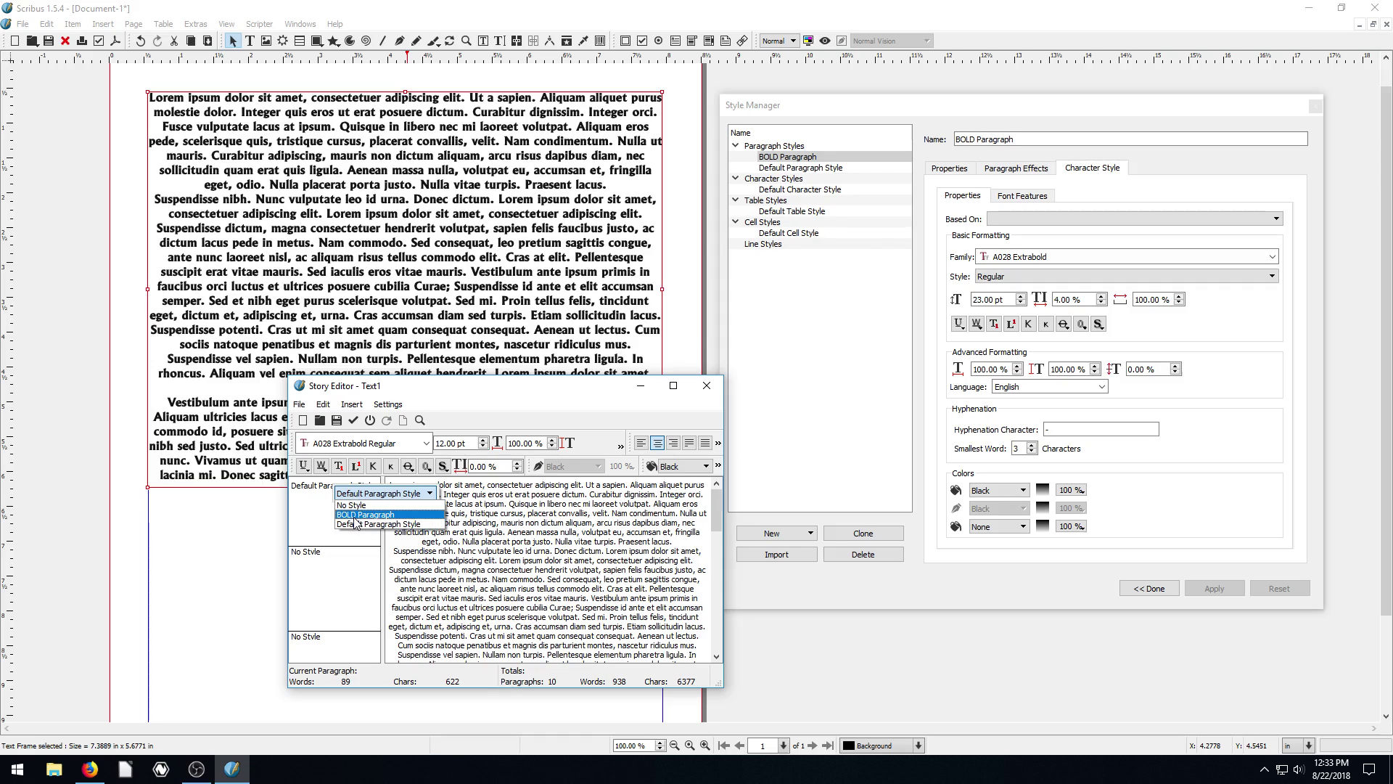
click(355, 515)
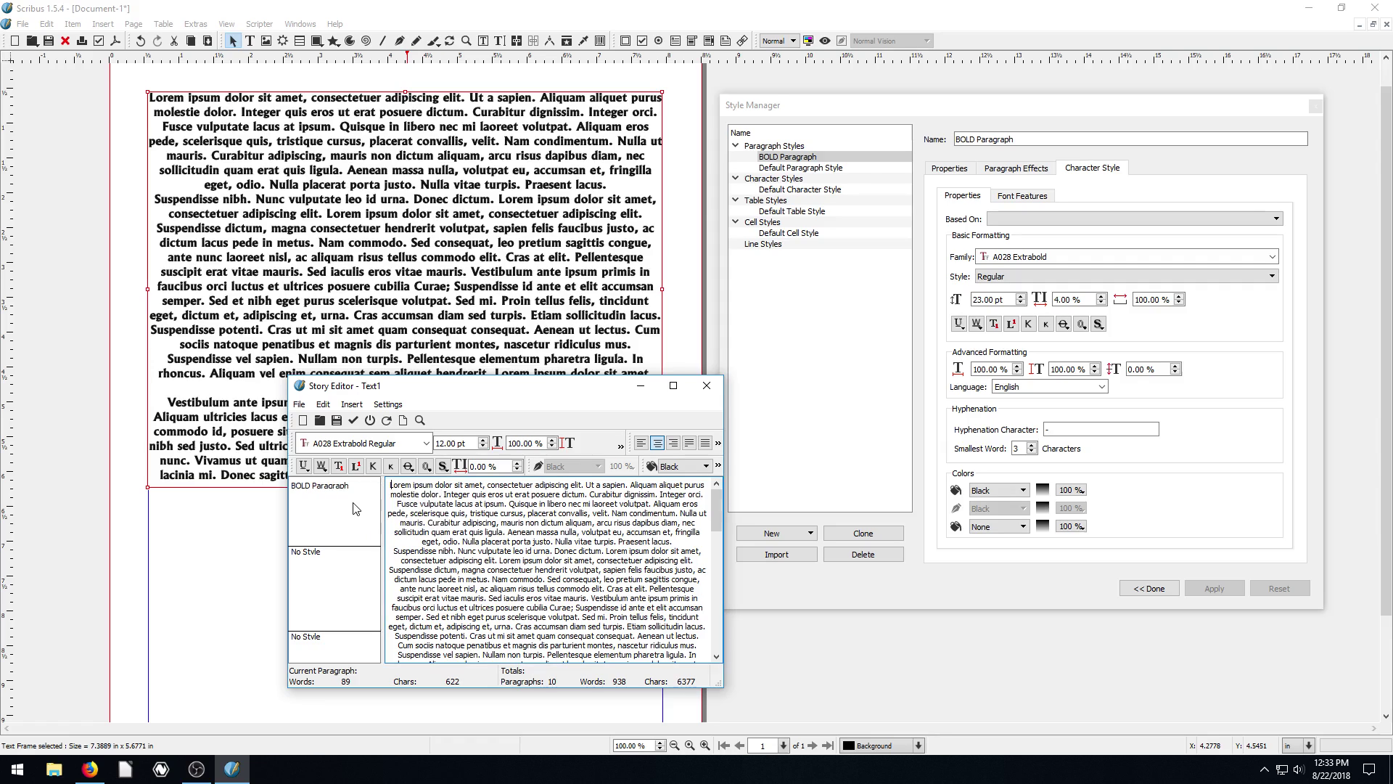
click(354, 421)
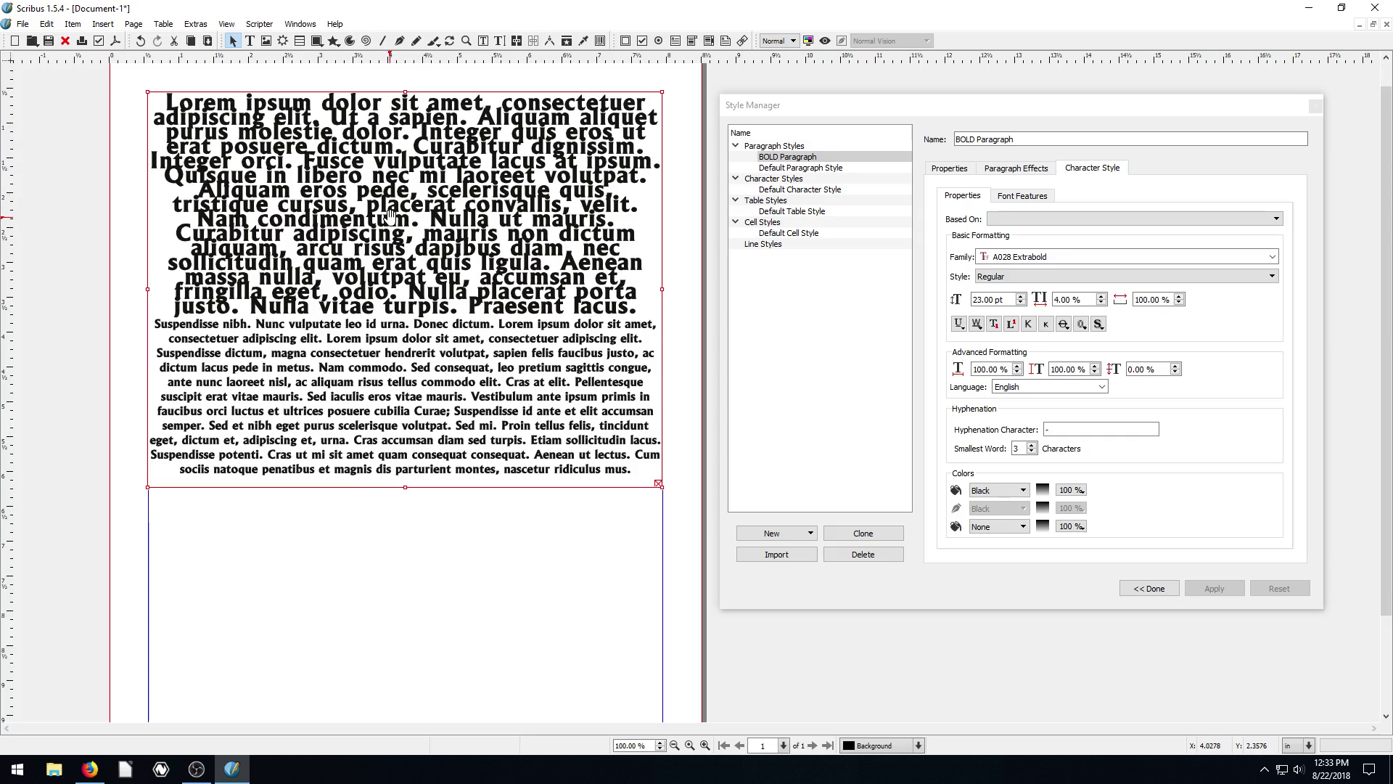
Reopen the frame's text in the Story Editor, assign Default Paragraph Style to the second paragraph and update the frame.
drag(812, 105, 771, 146)
click(499, 41)
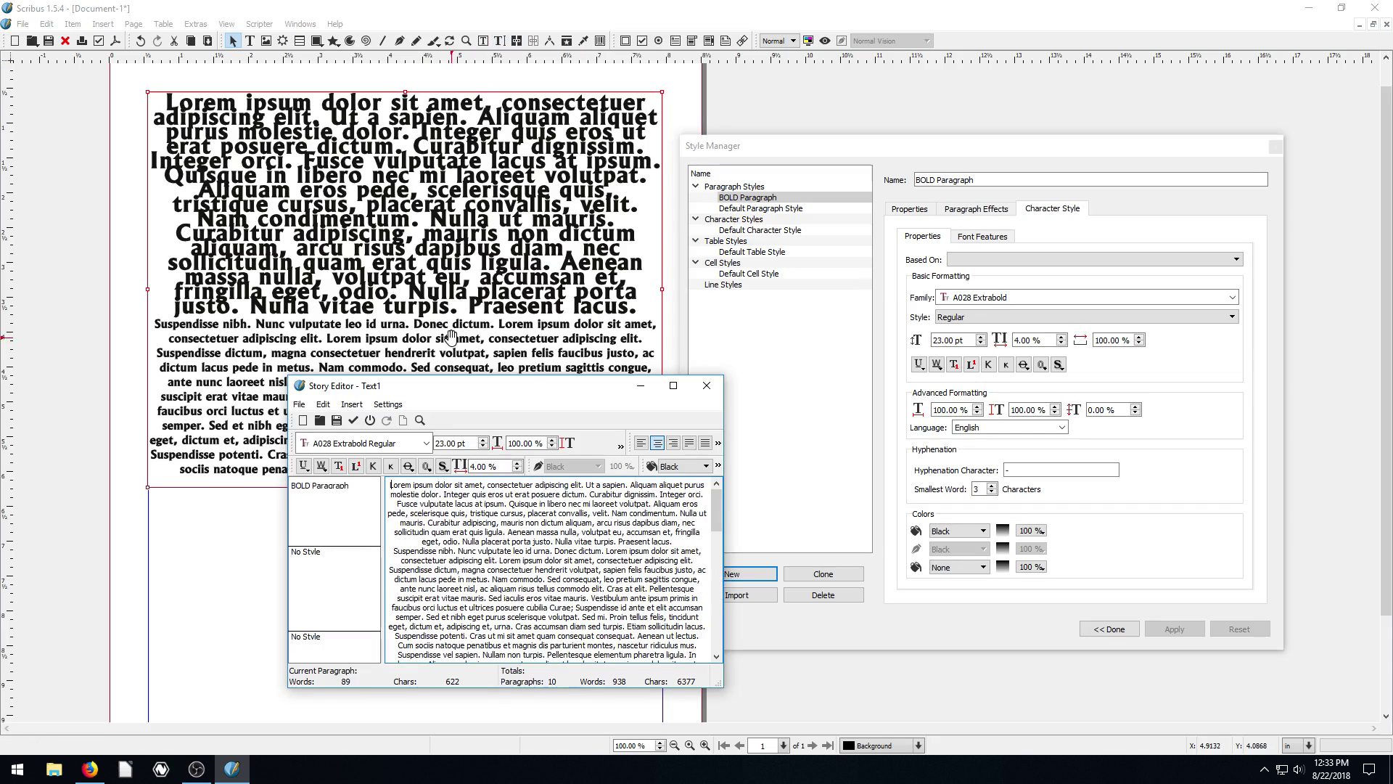
drag(449, 393, 952, 230)
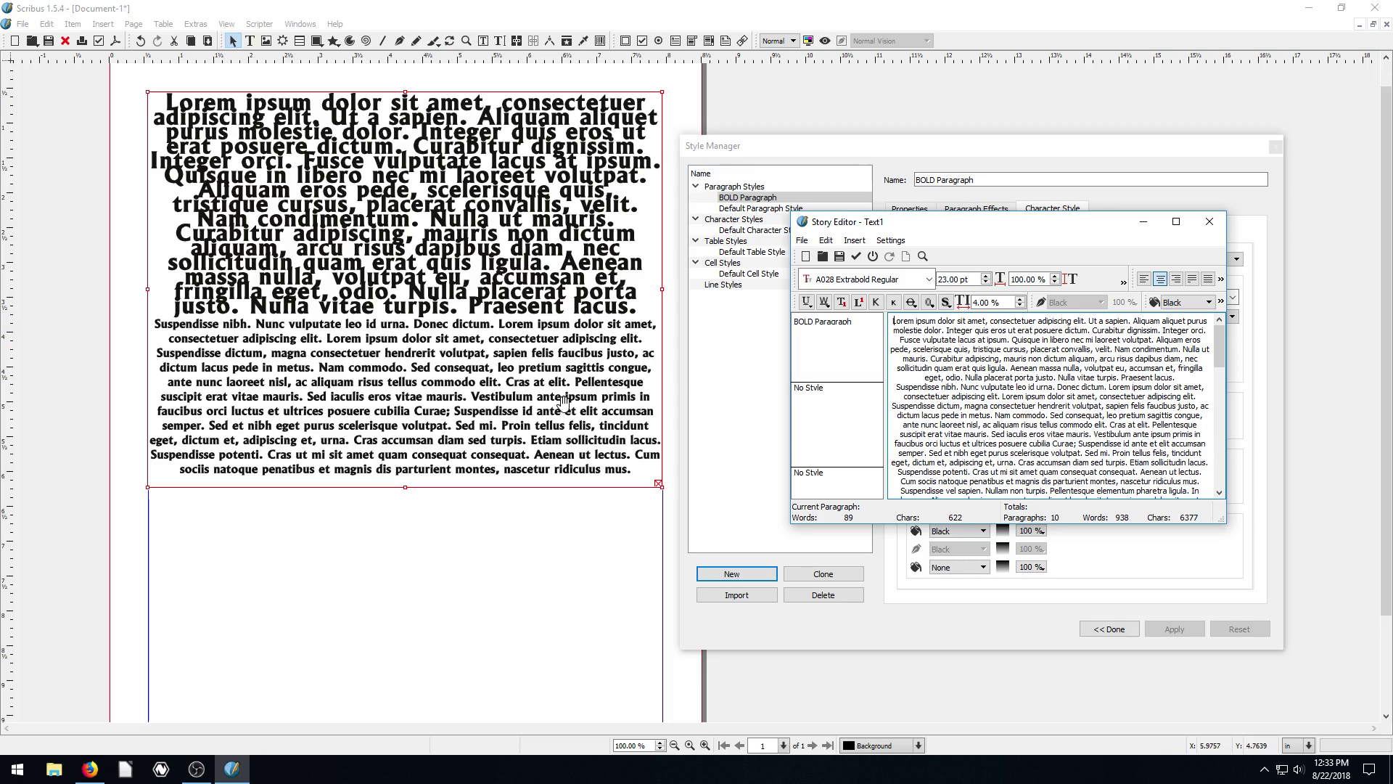
click(811, 396)
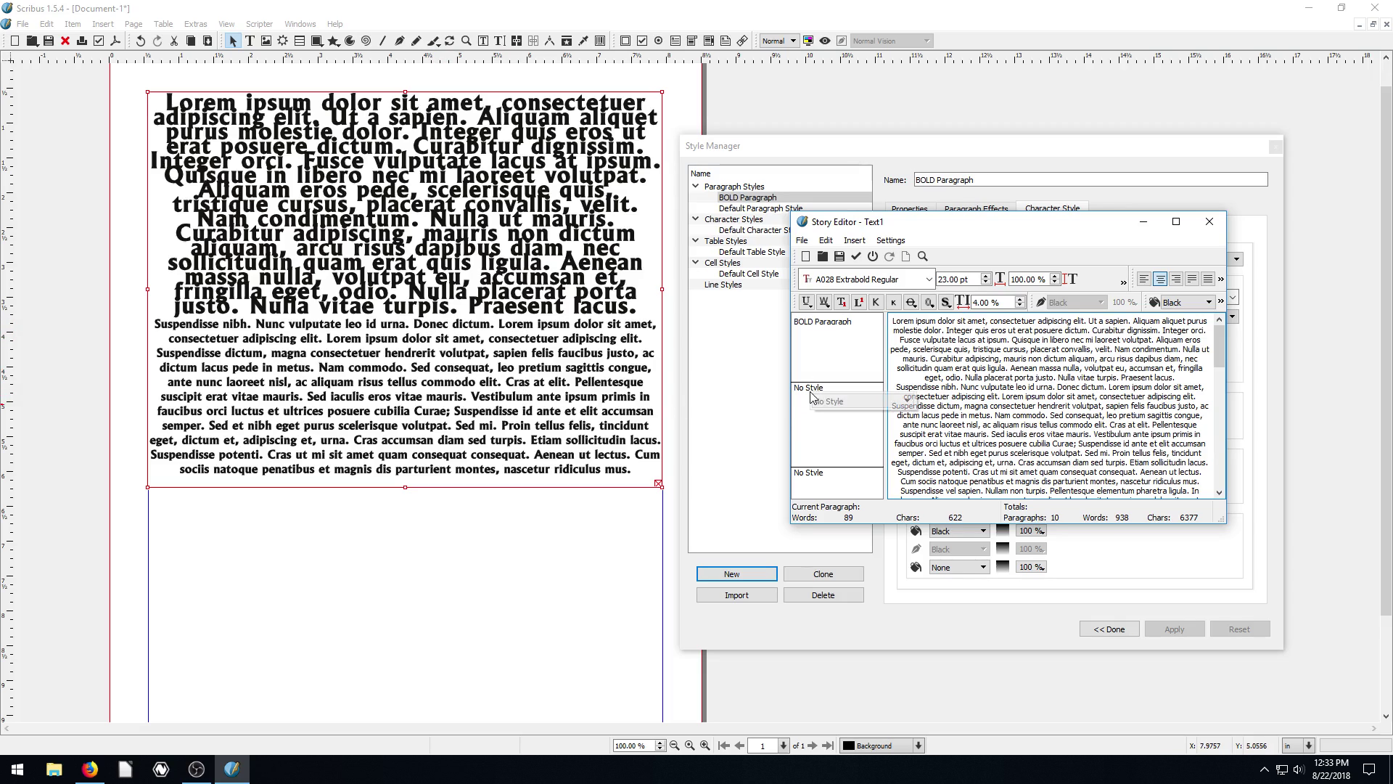
click(790, 419)
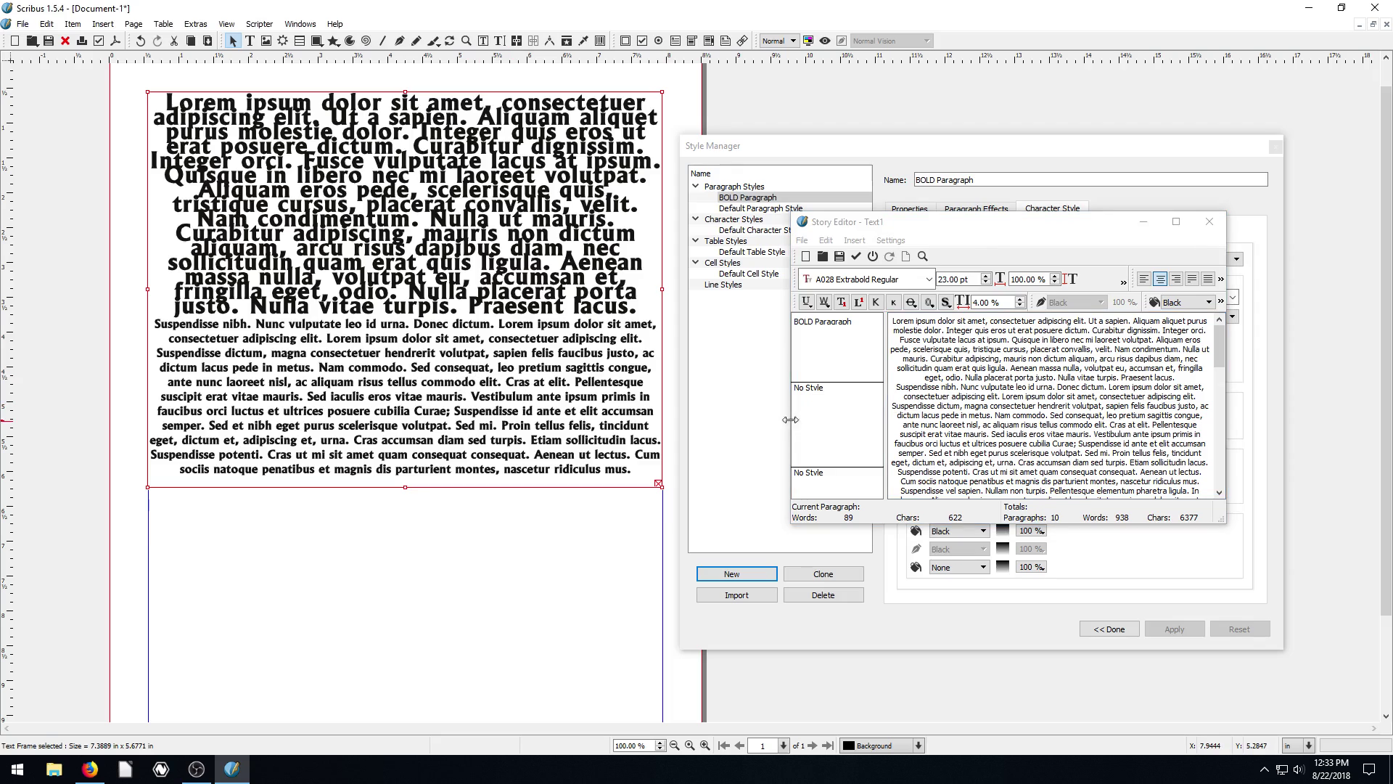
click(812, 391)
click(813, 395)
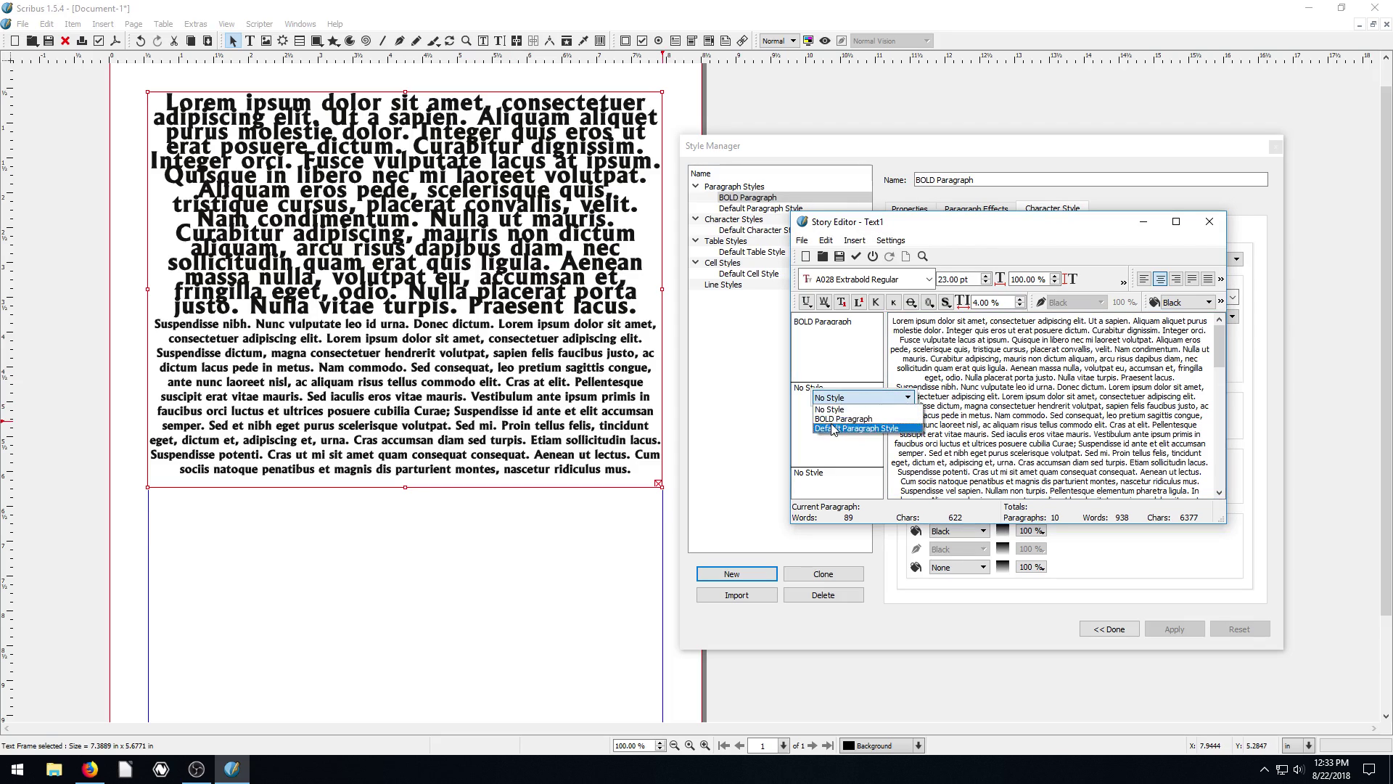
click(829, 416)
click(856, 256)
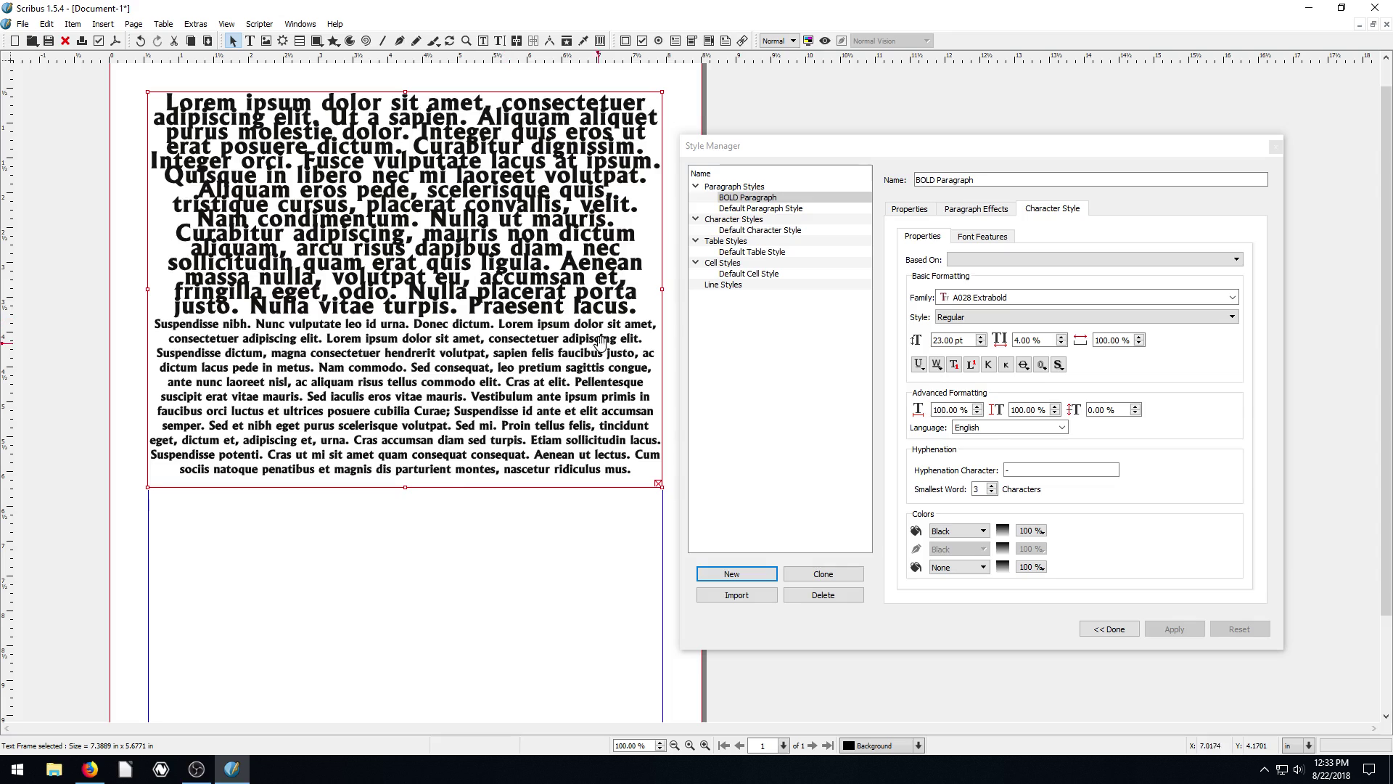
Create a new document from the Brochure 1 template in the Brochures category, accepting the warning about the older file version.
click(22, 24)
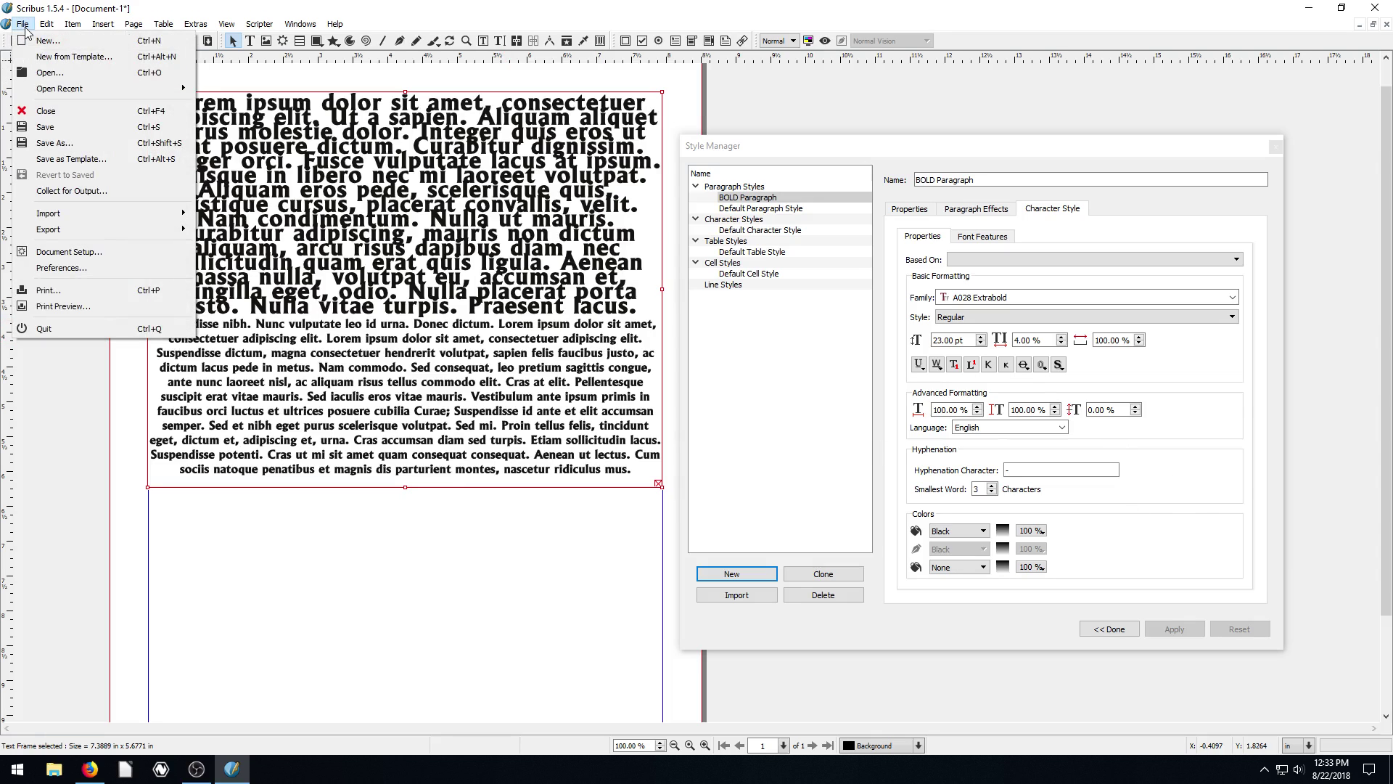
click(60, 58)
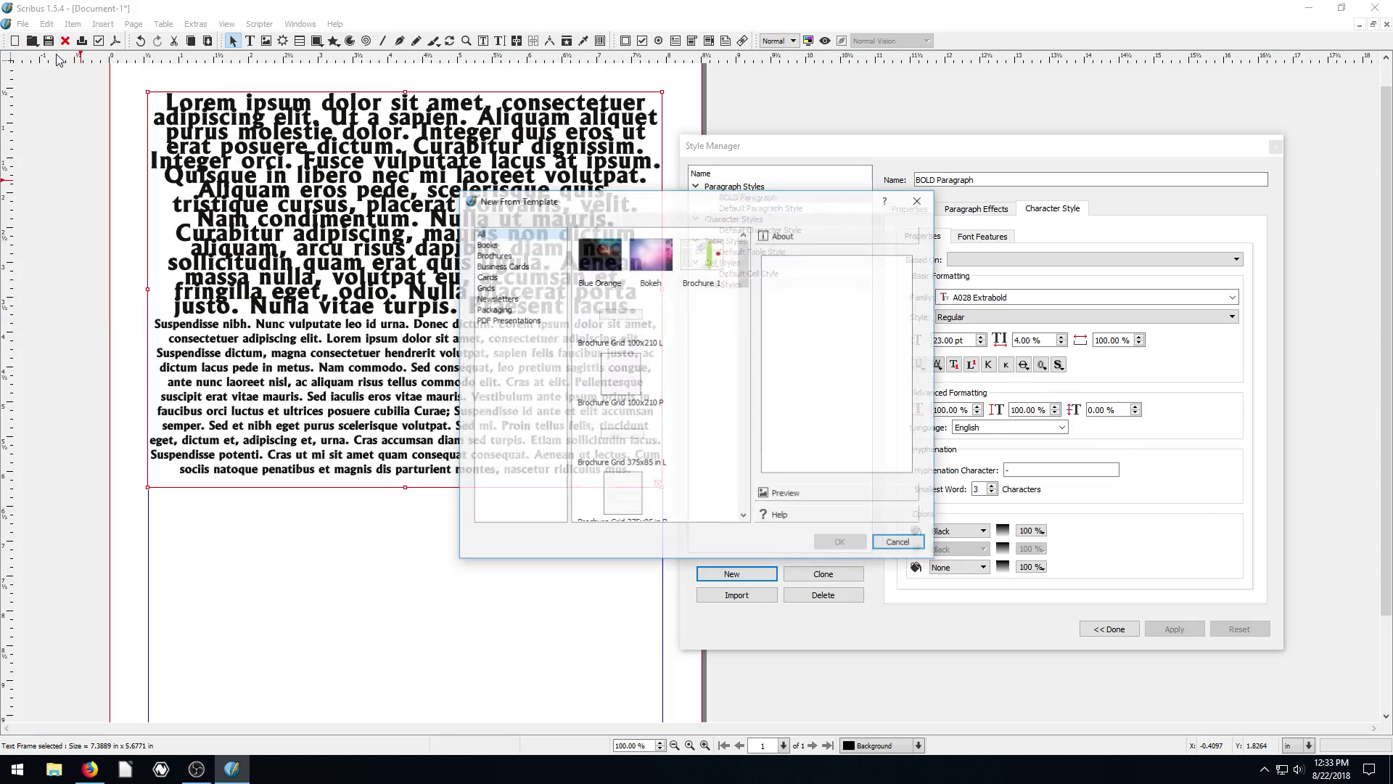
click(500, 265)
click(492, 254)
click(601, 267)
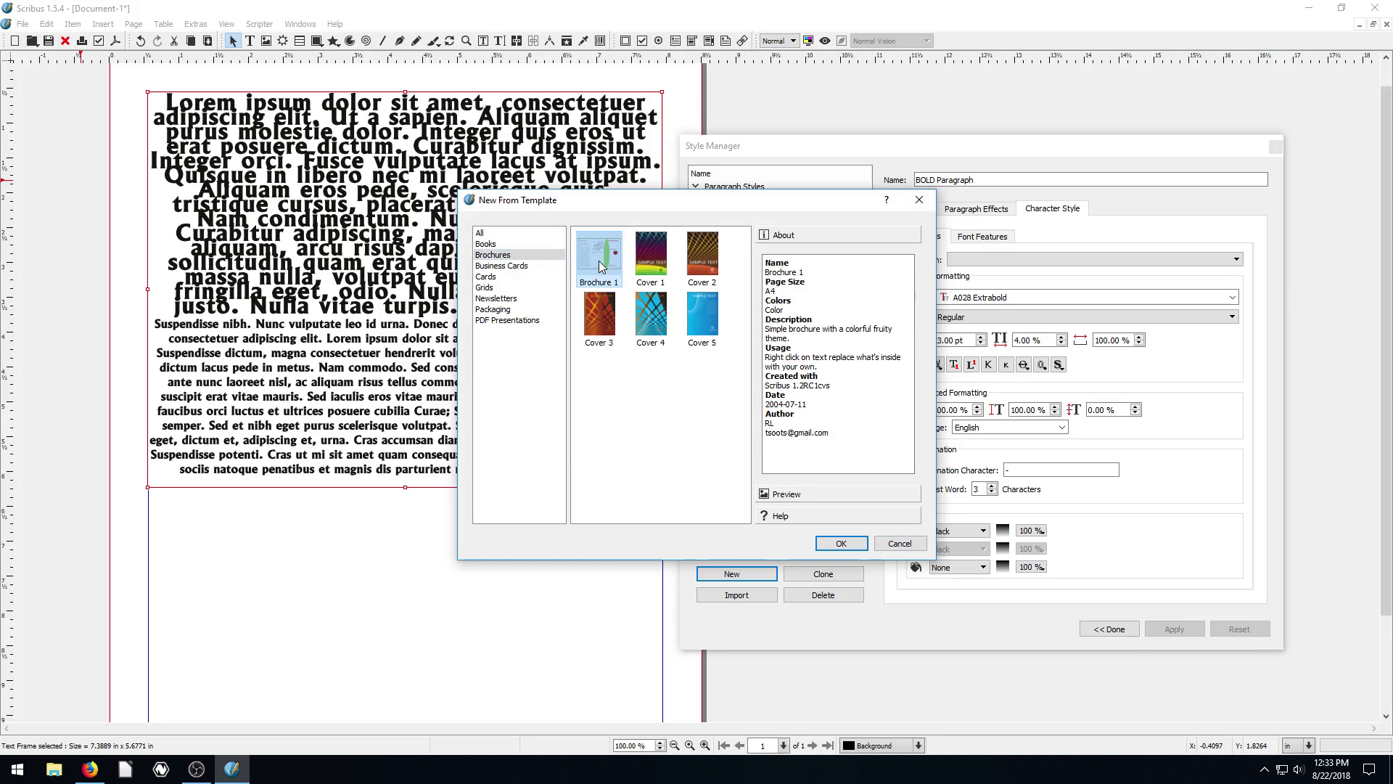
click(841, 543)
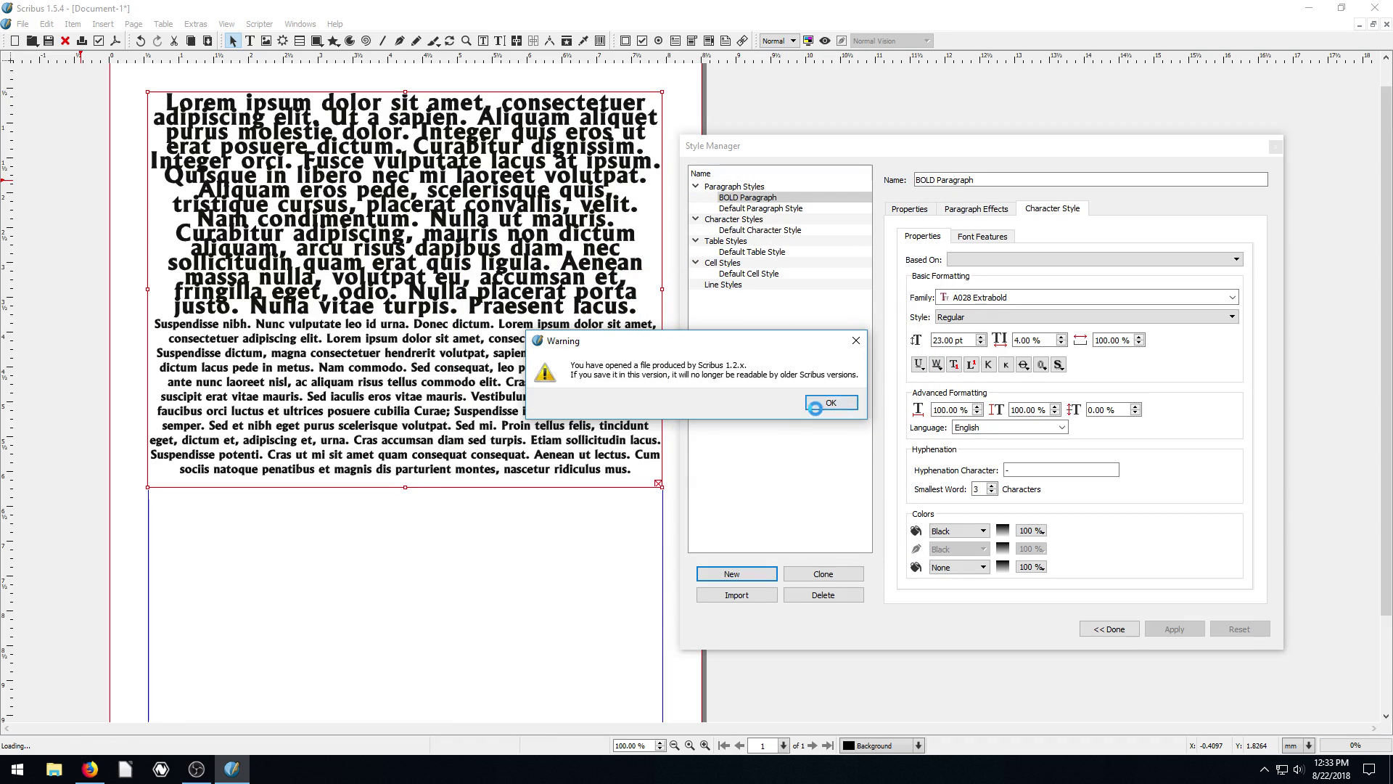
click(825, 402)
click(766, 452)
click(795, 433)
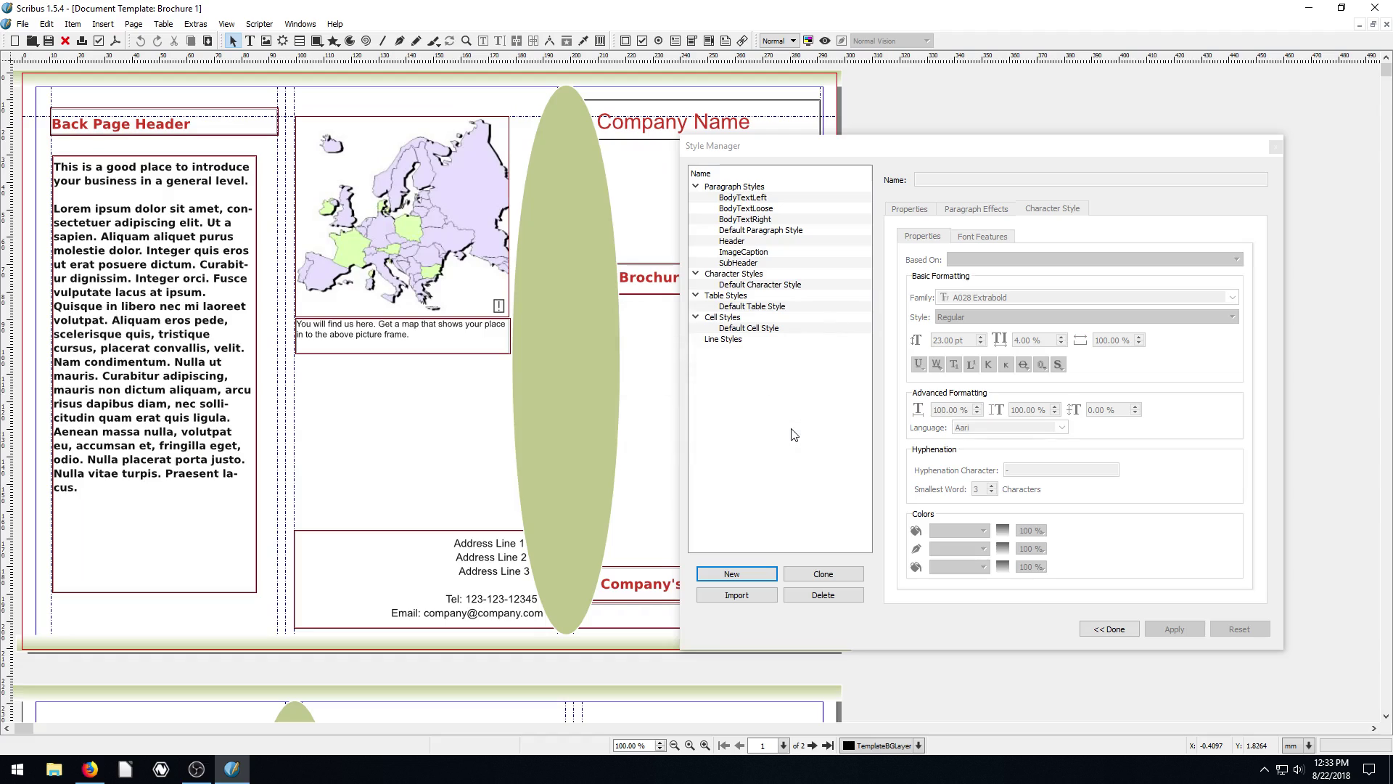
Reopen the Style Manager beside the brochure page and look over the text on both pages.
drag(741, 149, 810, 147)
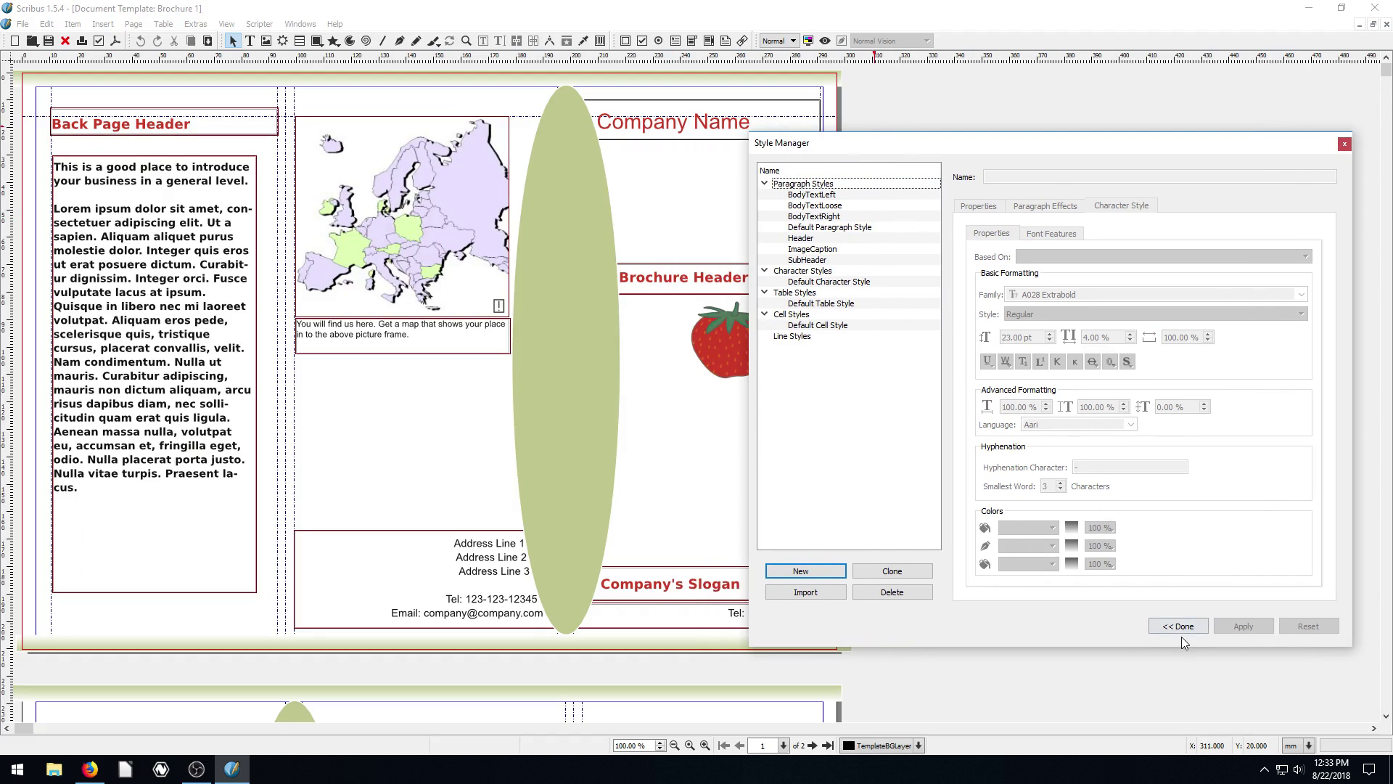
click(1344, 145)
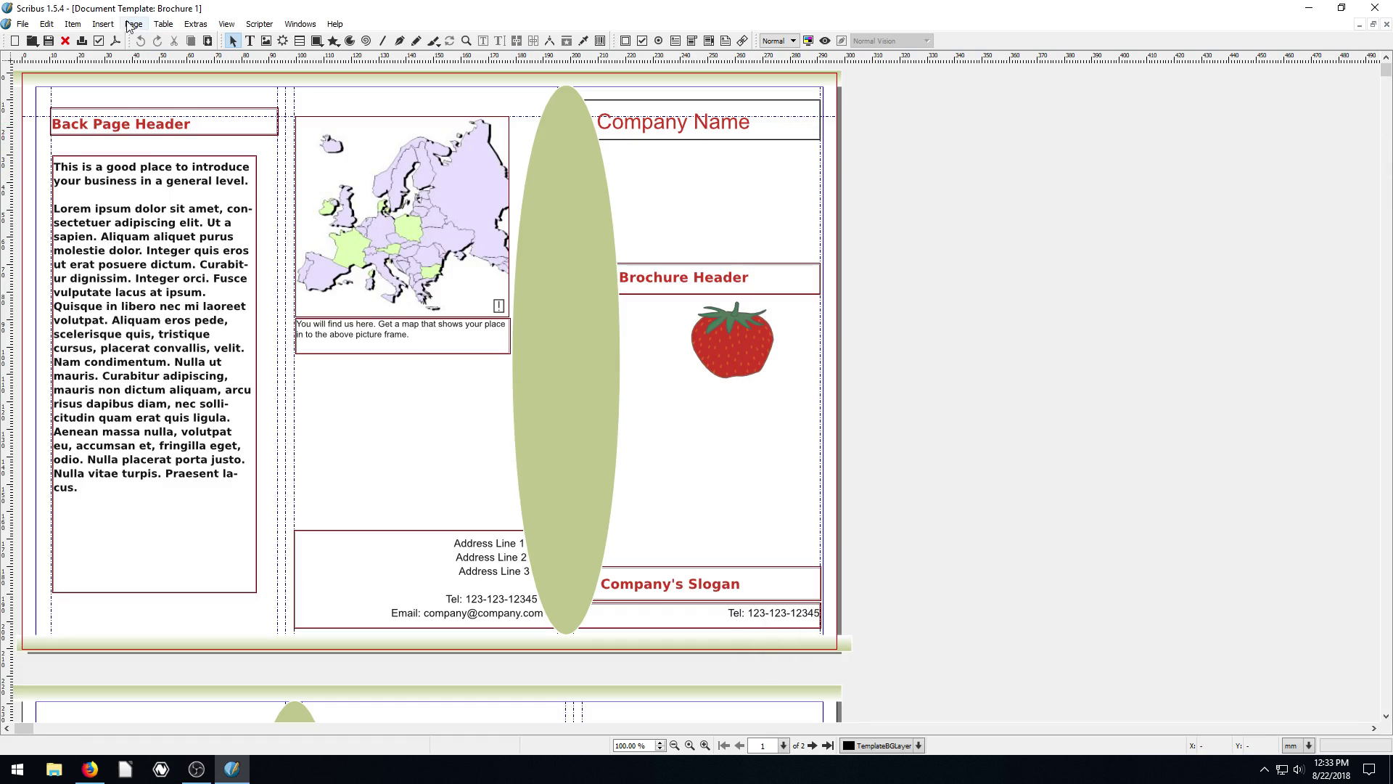
click(51, 26)
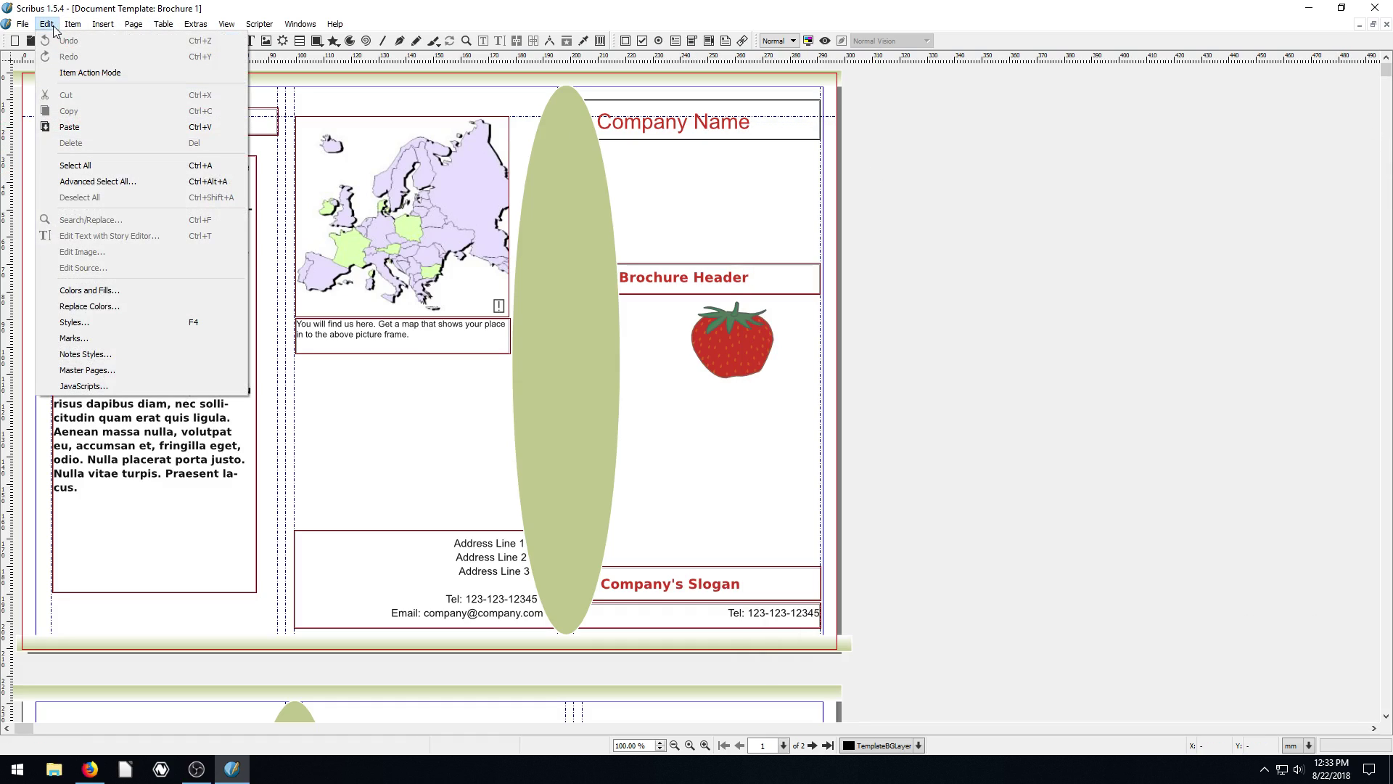
click(76, 322)
drag(878, 148, 955, 136)
scroll(519, 338, down, 2)
scroll(519, 338, down, 5)
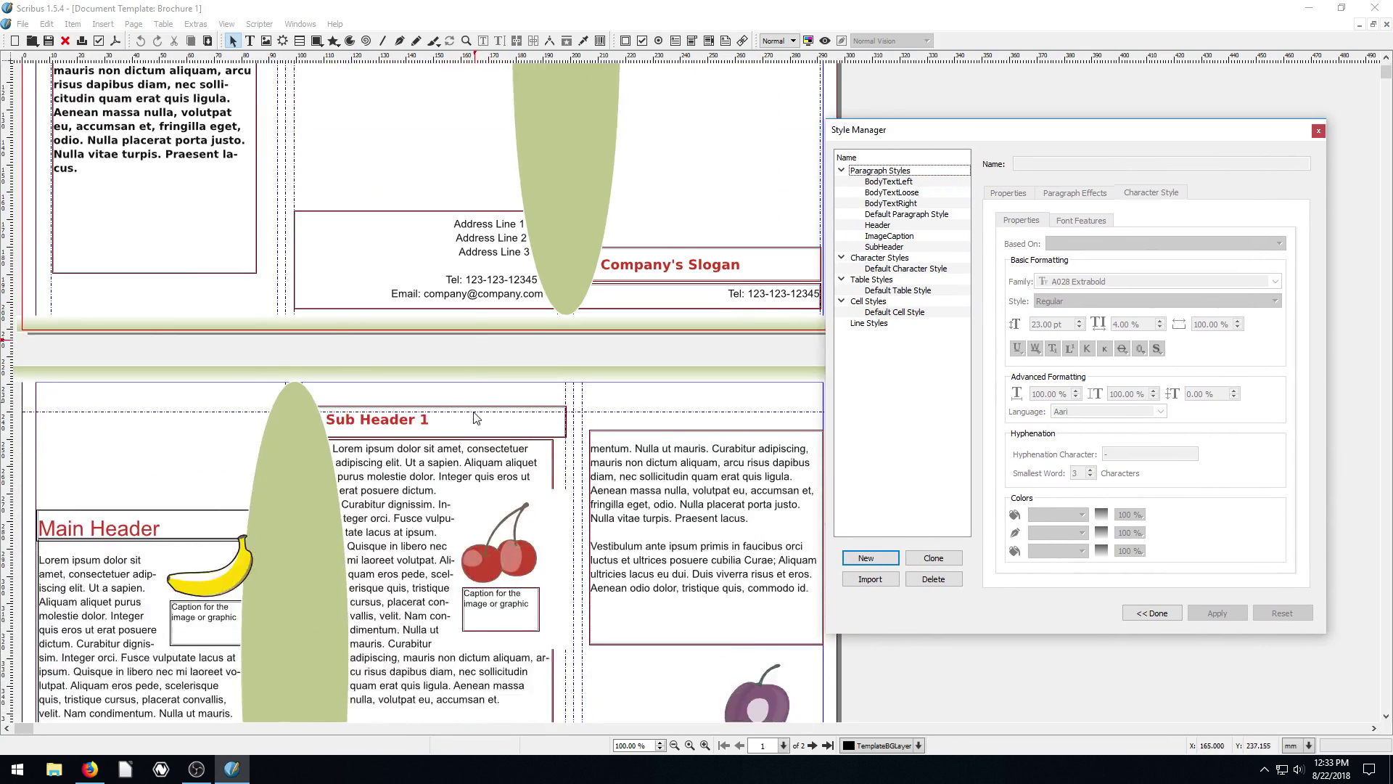
scroll(604, 375, up, 7)
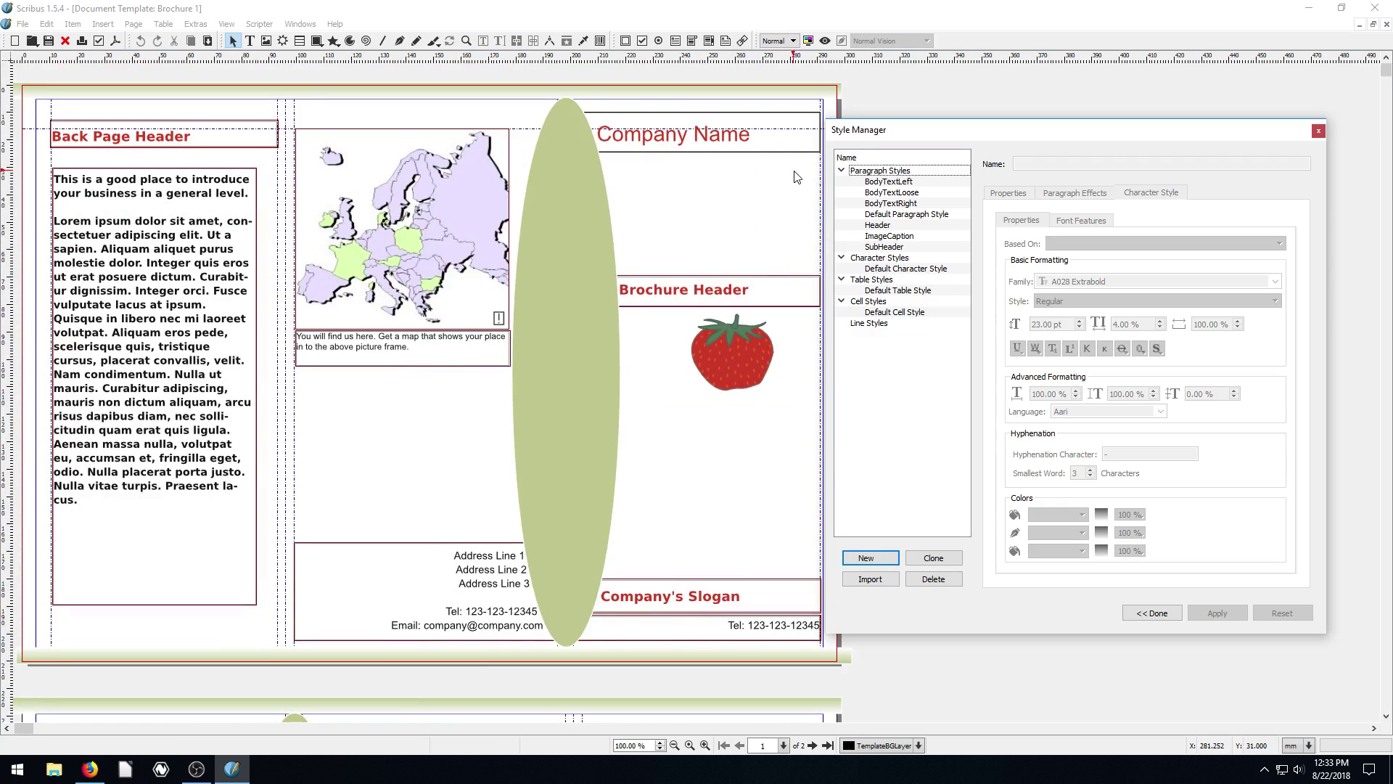
Examine the character settings of the brochure's paragraph styles, including the BodyText styles, Header, ImageCaption and SubHeader.
click(887, 182)
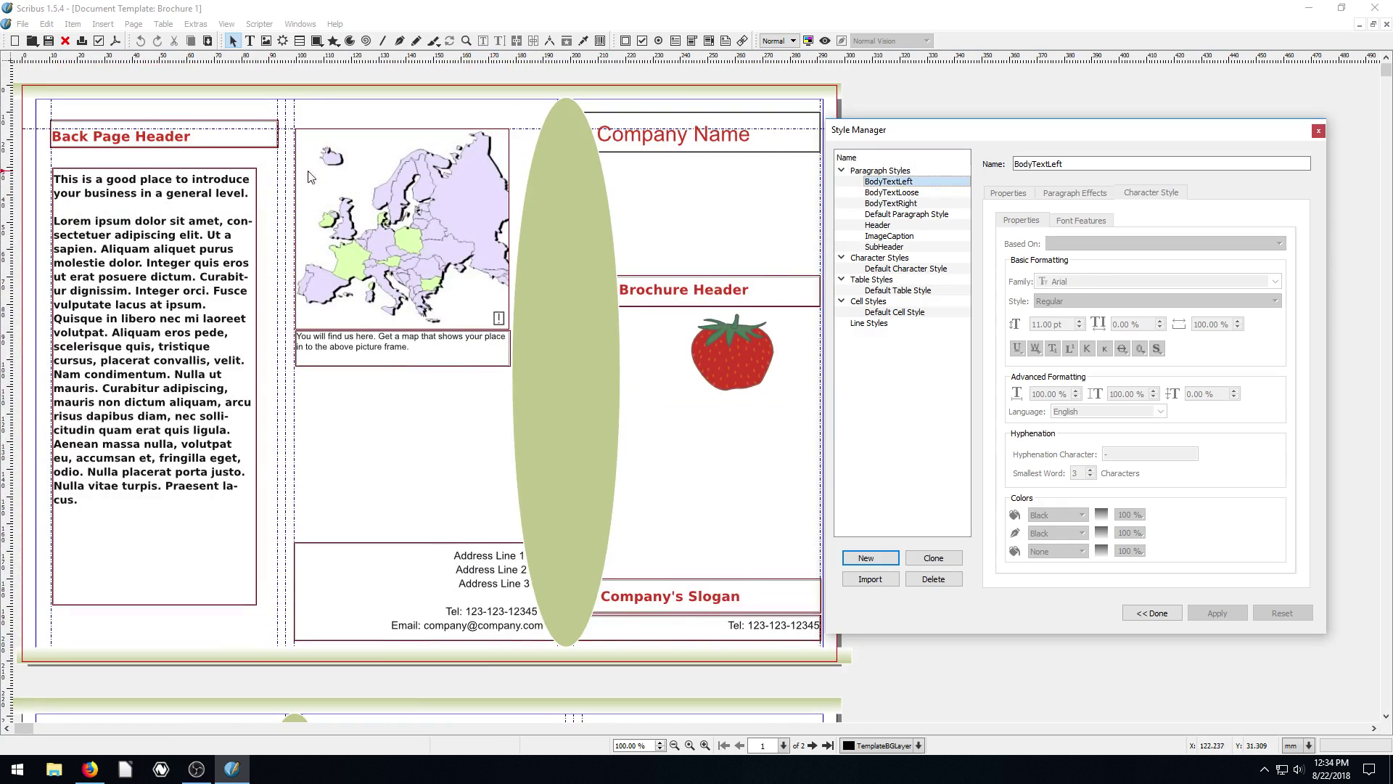
click(889, 193)
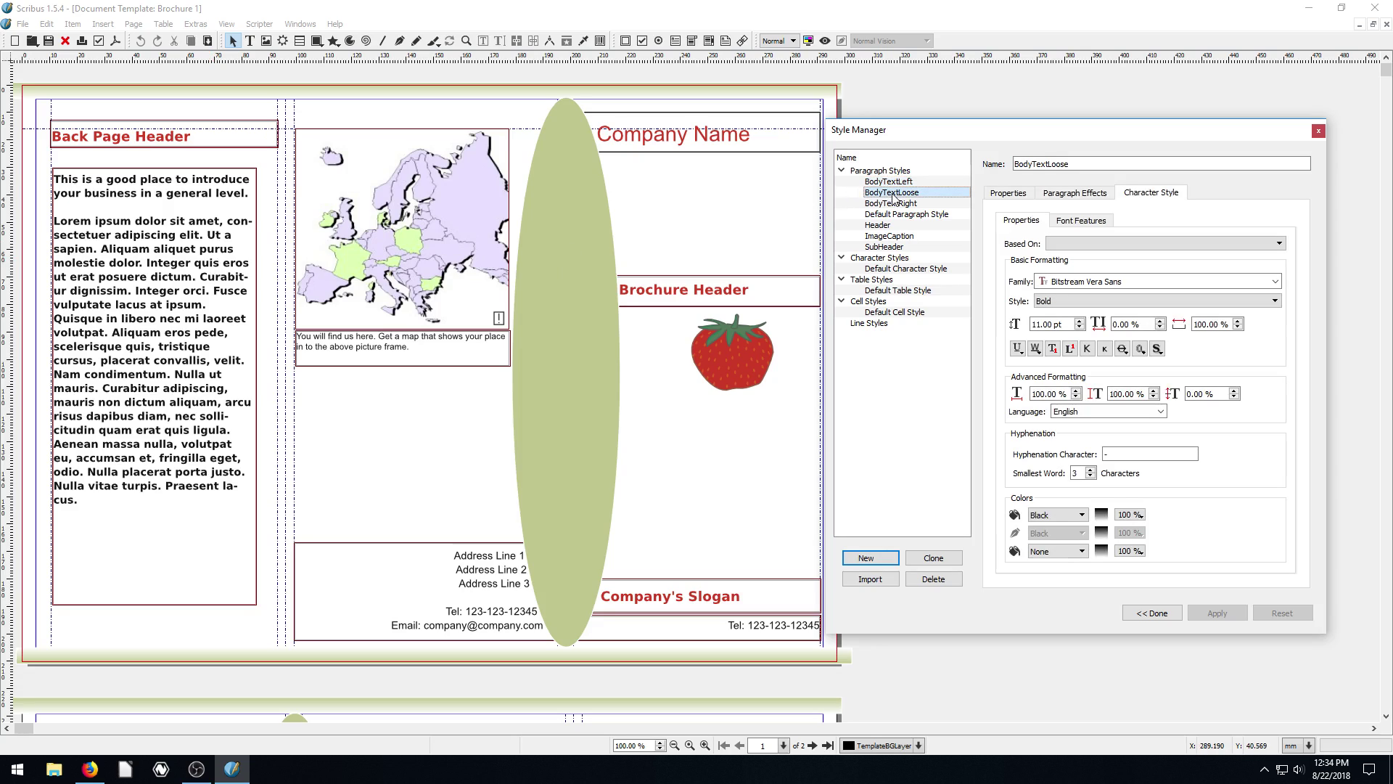
click(886, 205)
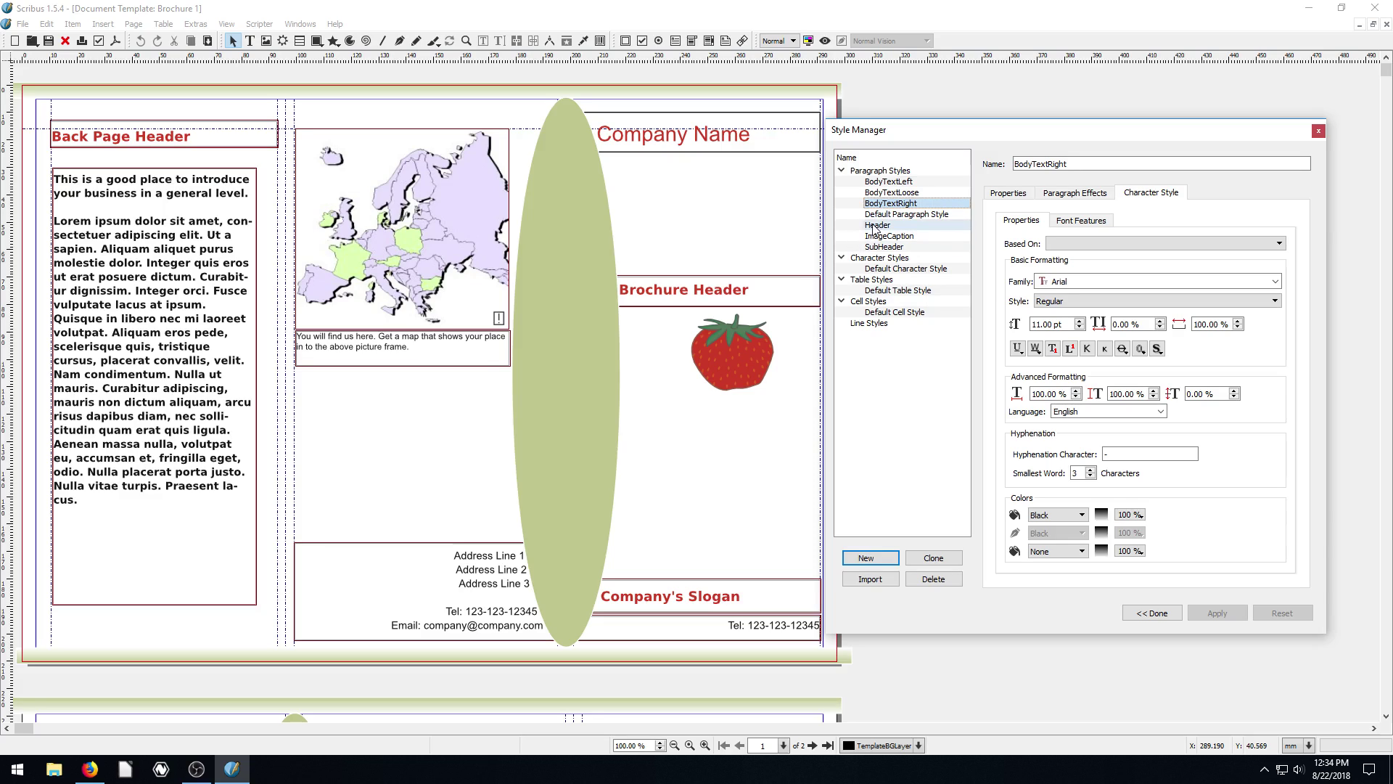
click(879, 226)
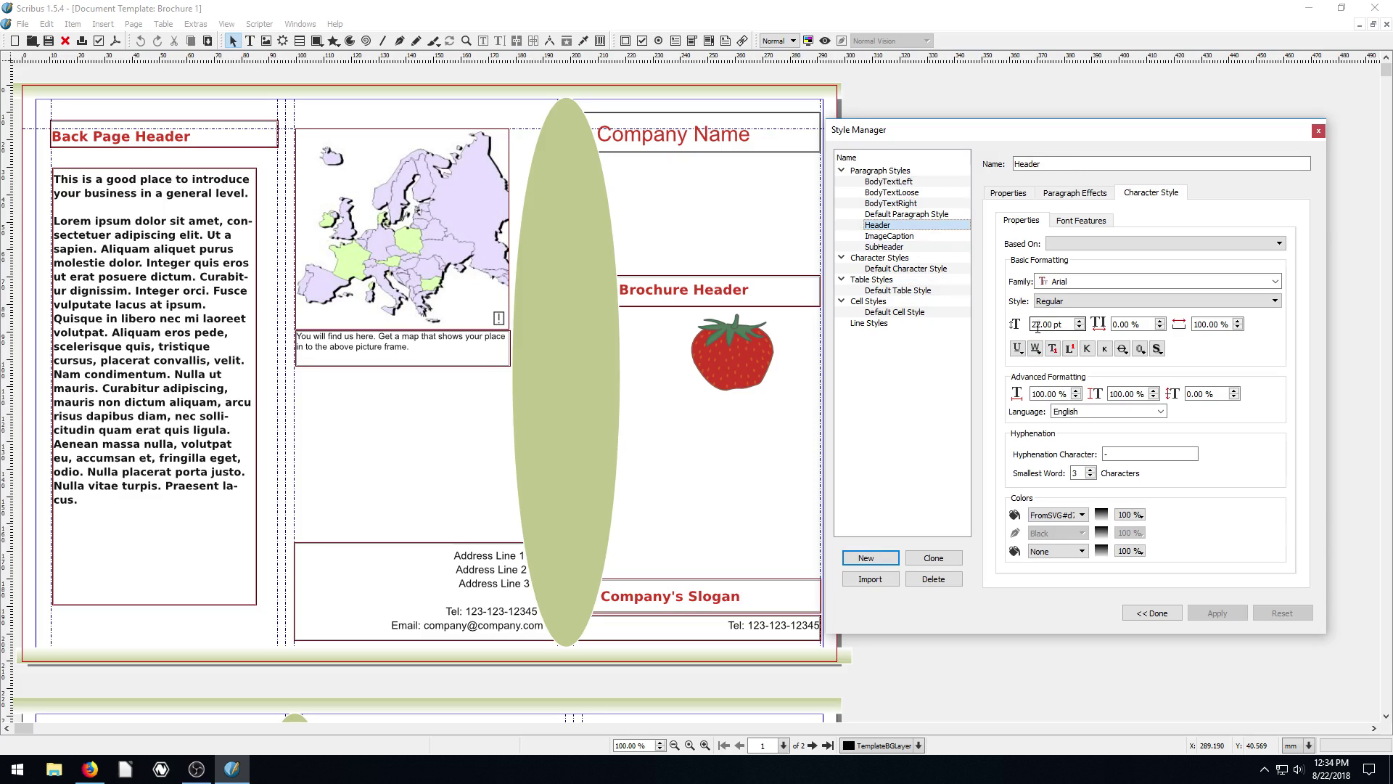
click(887, 248)
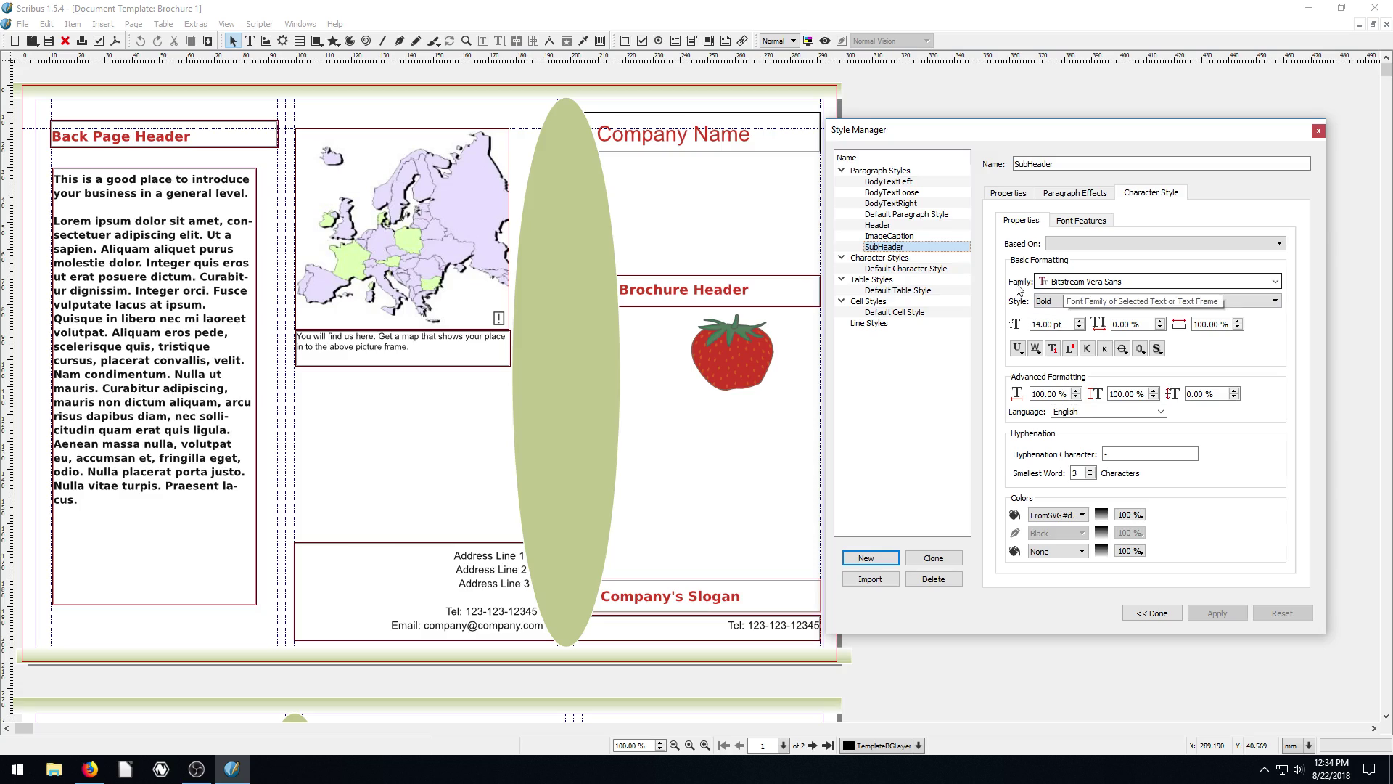
key(Up)
key(Up)
key(Up)
key(Up)
key(Up)
key(Up)
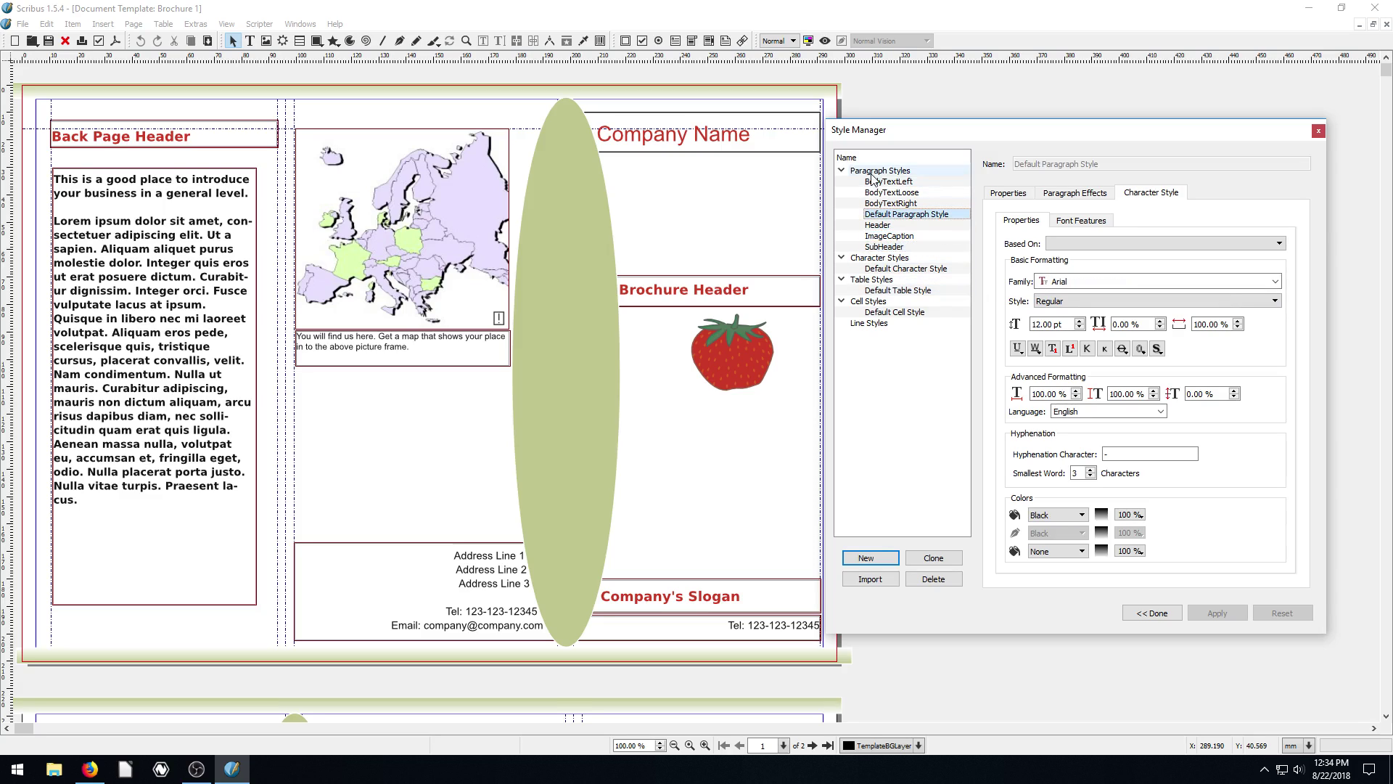
Examine the body text, image and caption frames on the brochure's second page.
scroll(587, 271, down, 10)
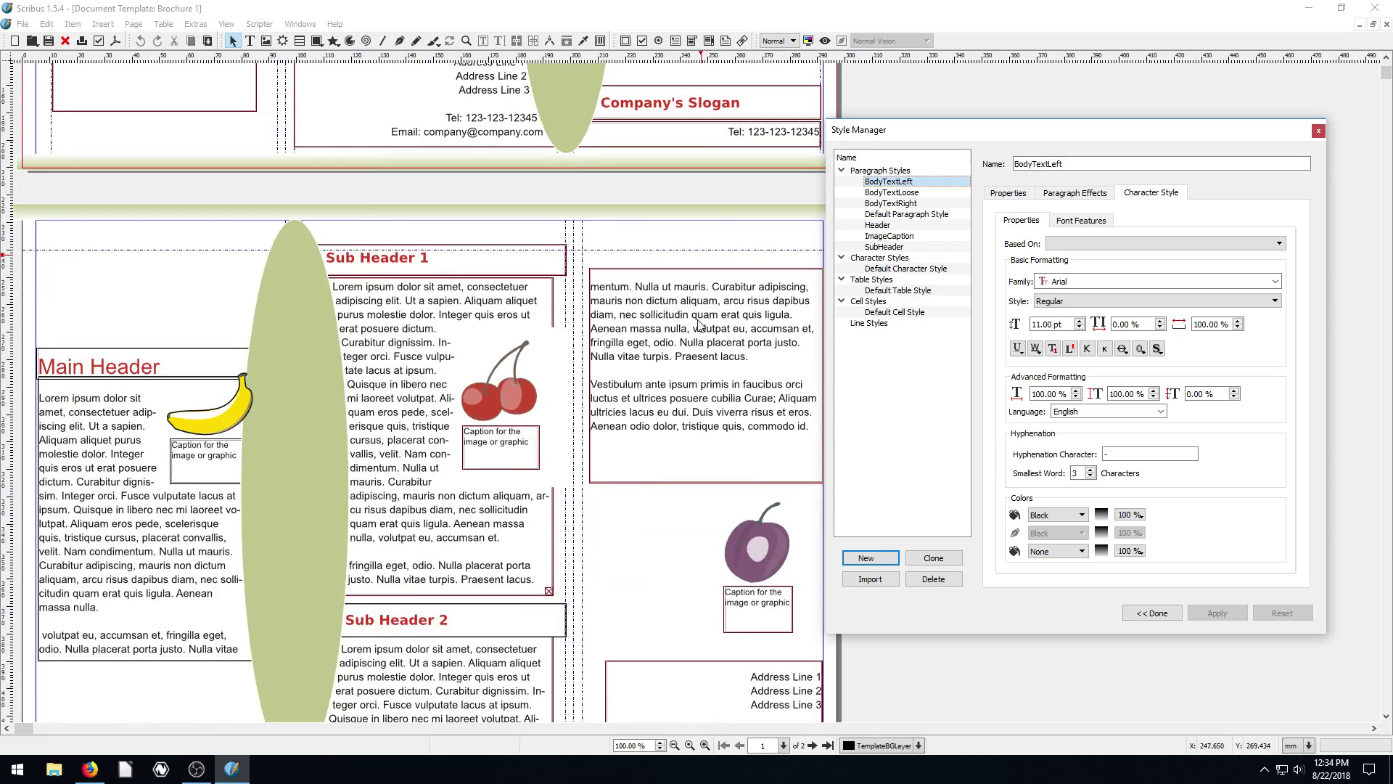
scroll(372, 397, down, 1)
click(406, 252)
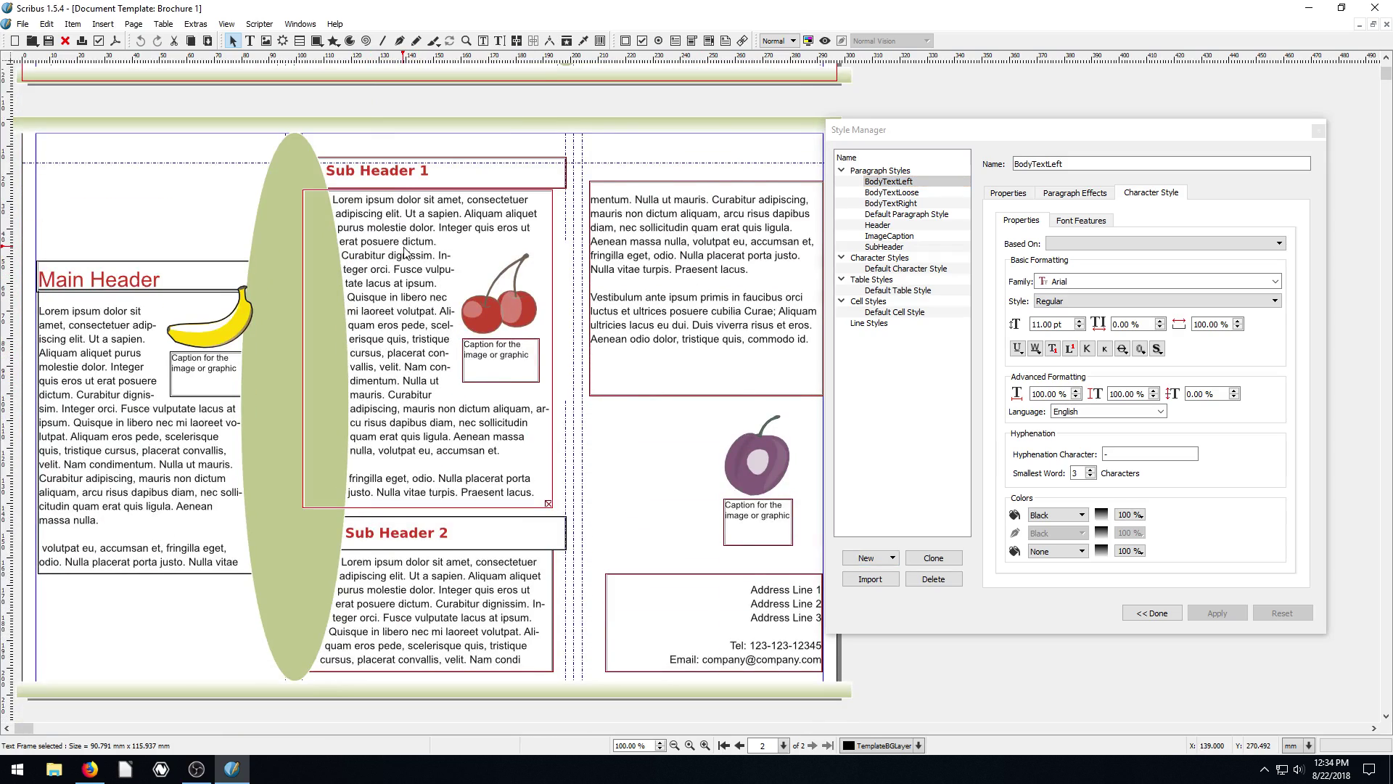
click(678, 260)
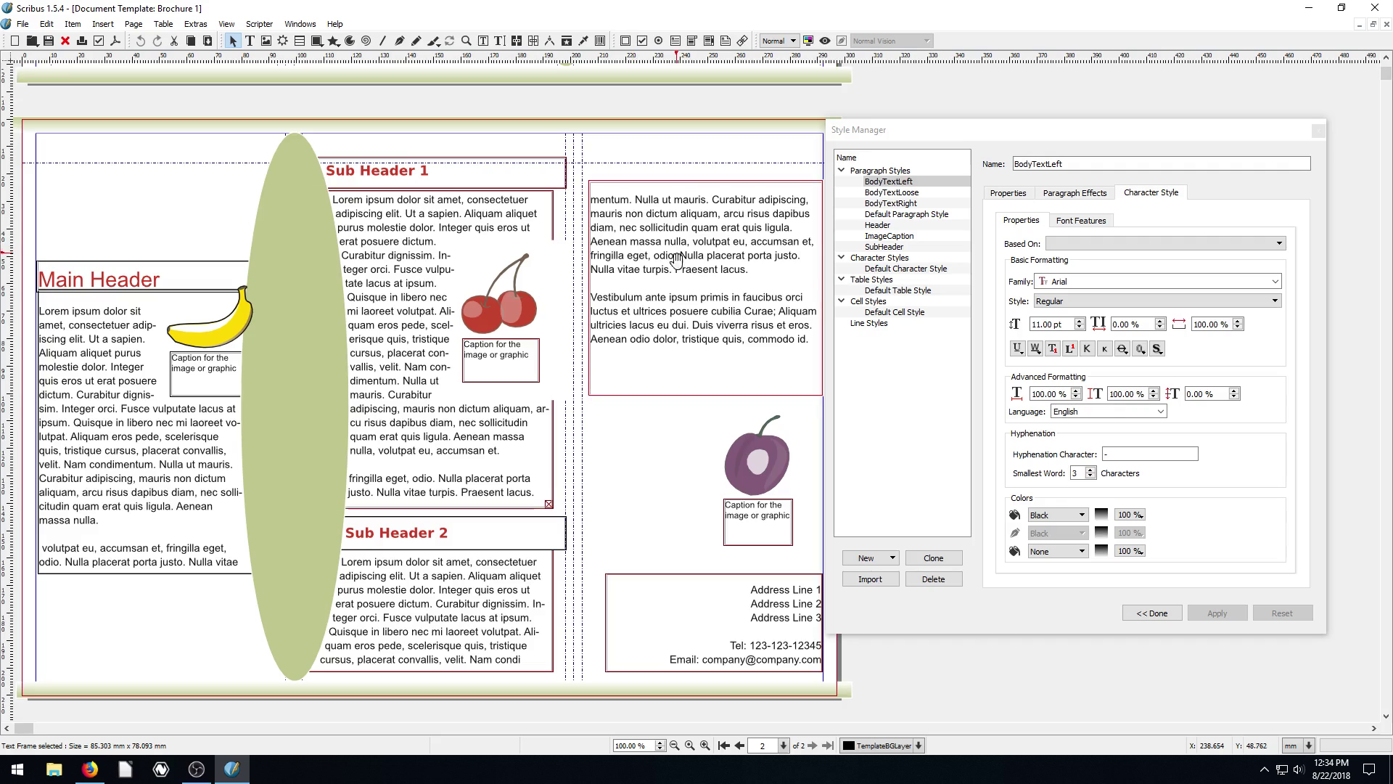
click(758, 463)
click(762, 523)
click(486, 359)
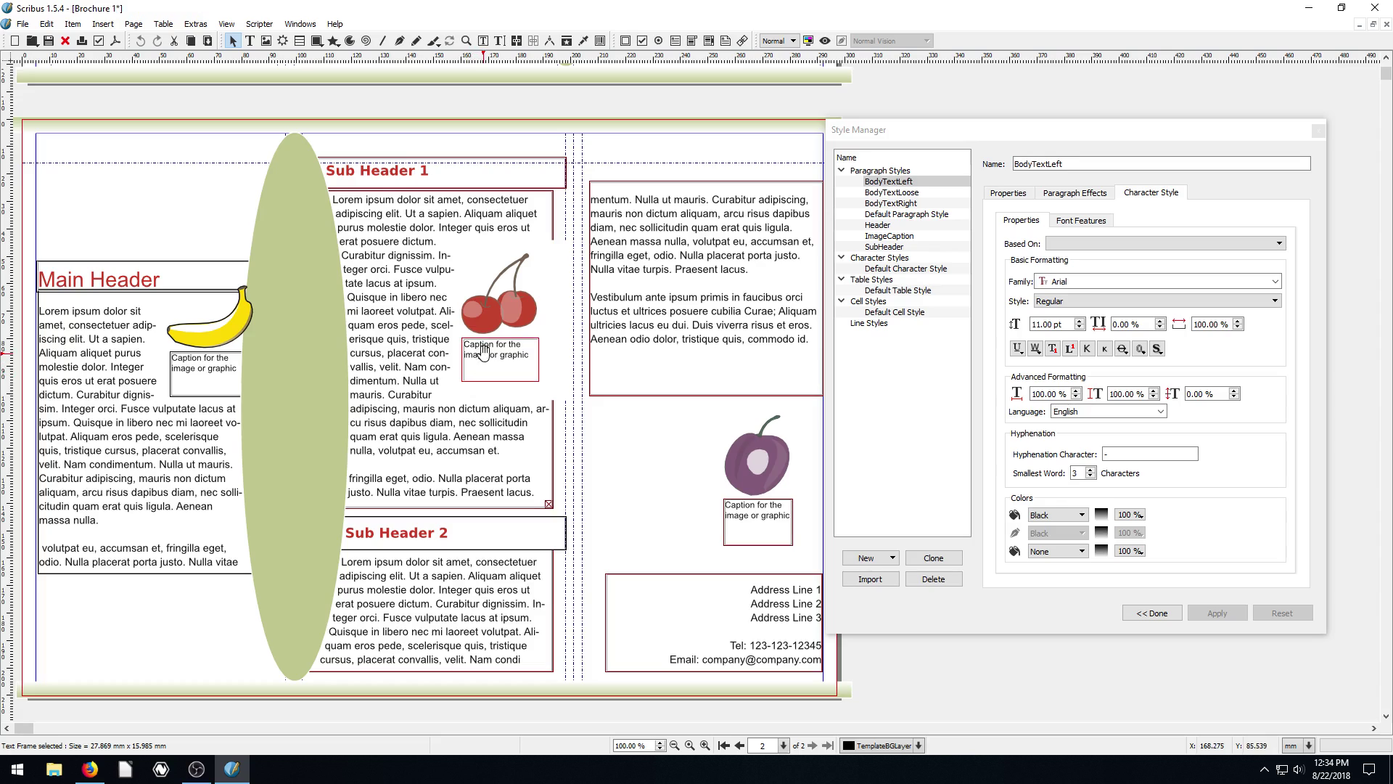
click(396, 319)
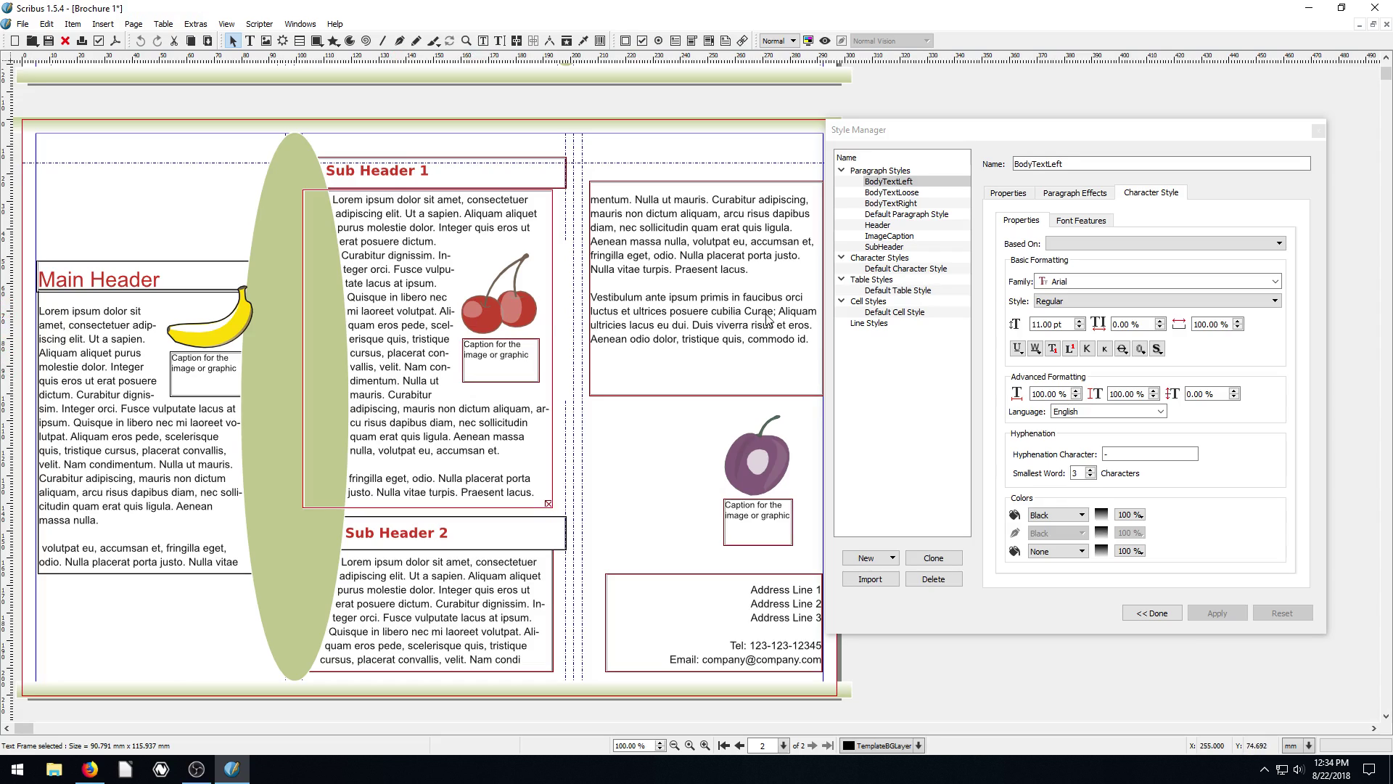
Review the ImageCaption style and check in the Story Editor which style the caption below the cherries uses.
click(889, 235)
click(483, 356)
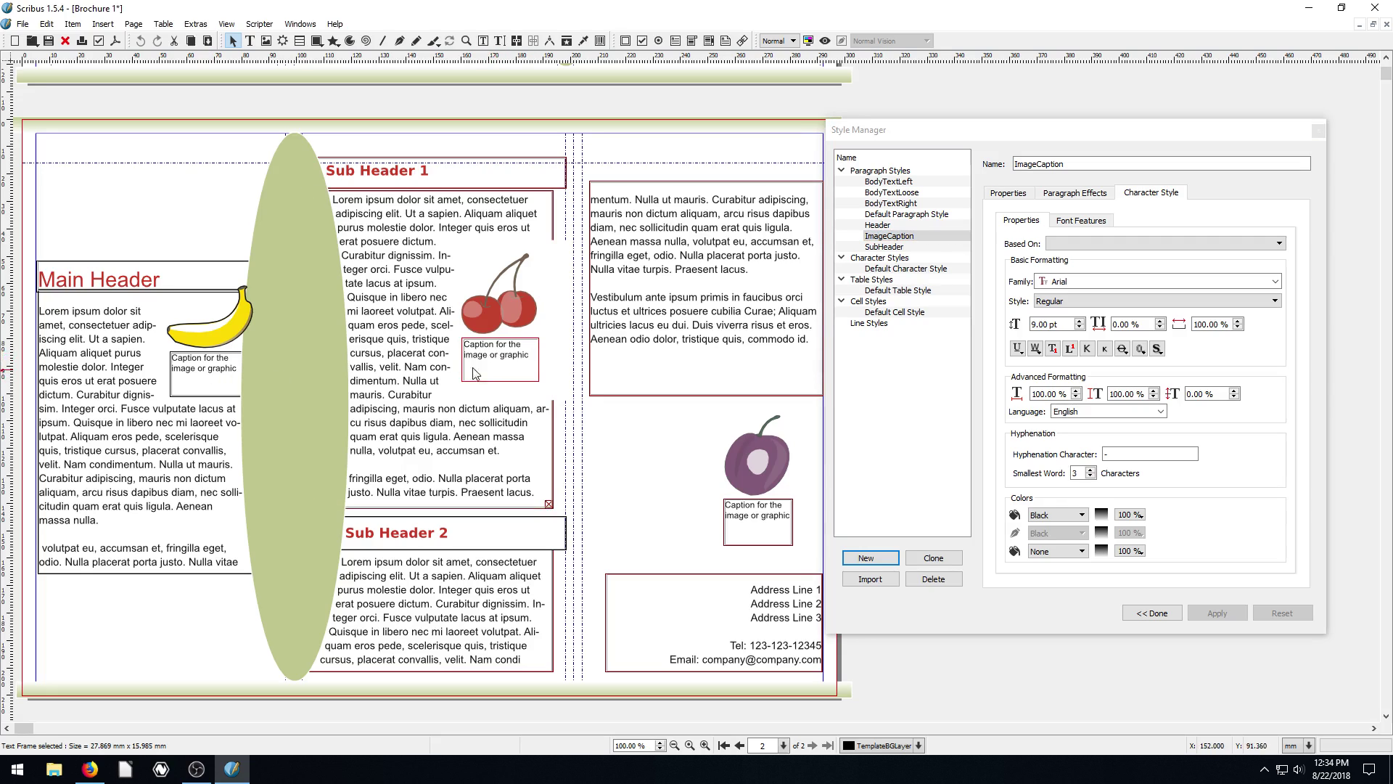
click(499, 42)
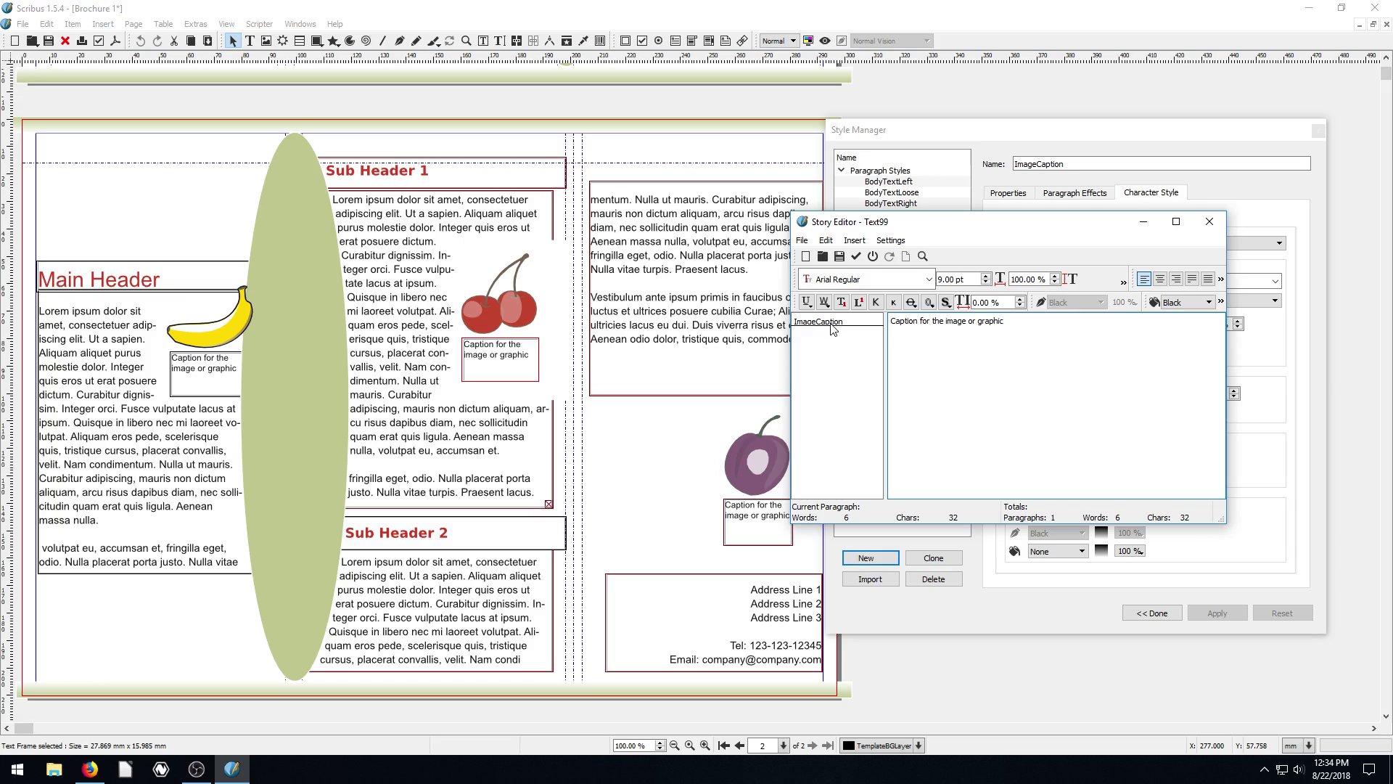
click(1209, 222)
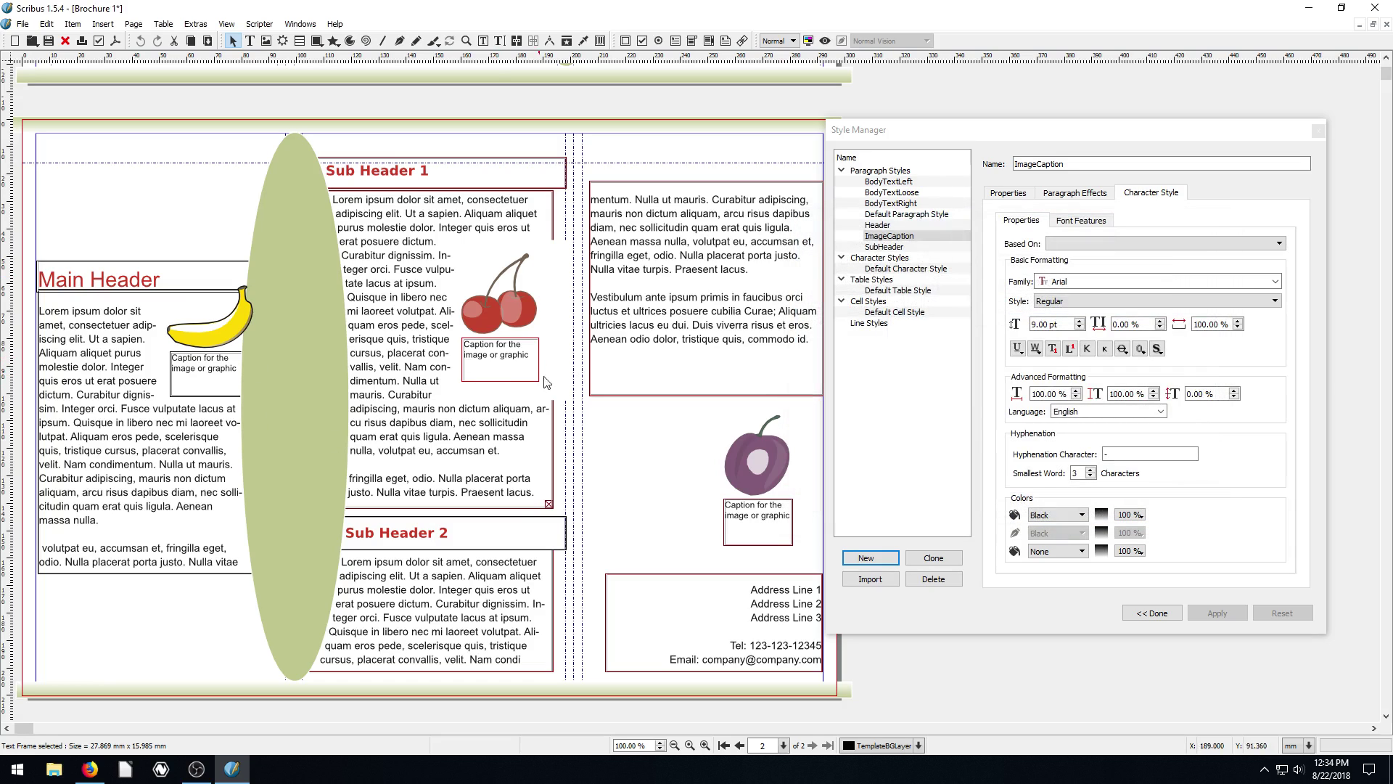
Change the ImageCaption style's font family to ClarendonURWBolCon, apply it, and check the caption below the cherries.
click(1277, 283)
scroll(1117, 377, down, 2)
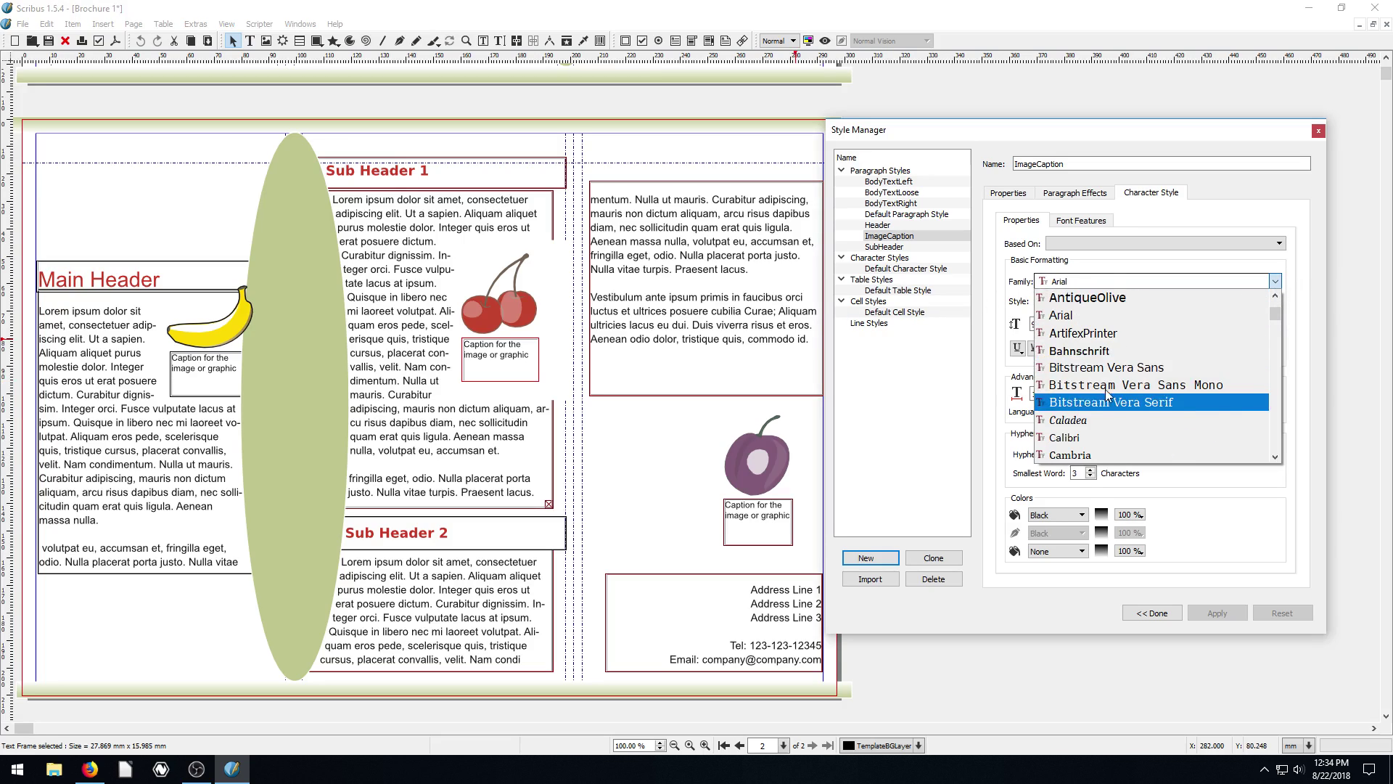
scroll(1104, 389, up, 2)
scroll(1076, 357, down, 4)
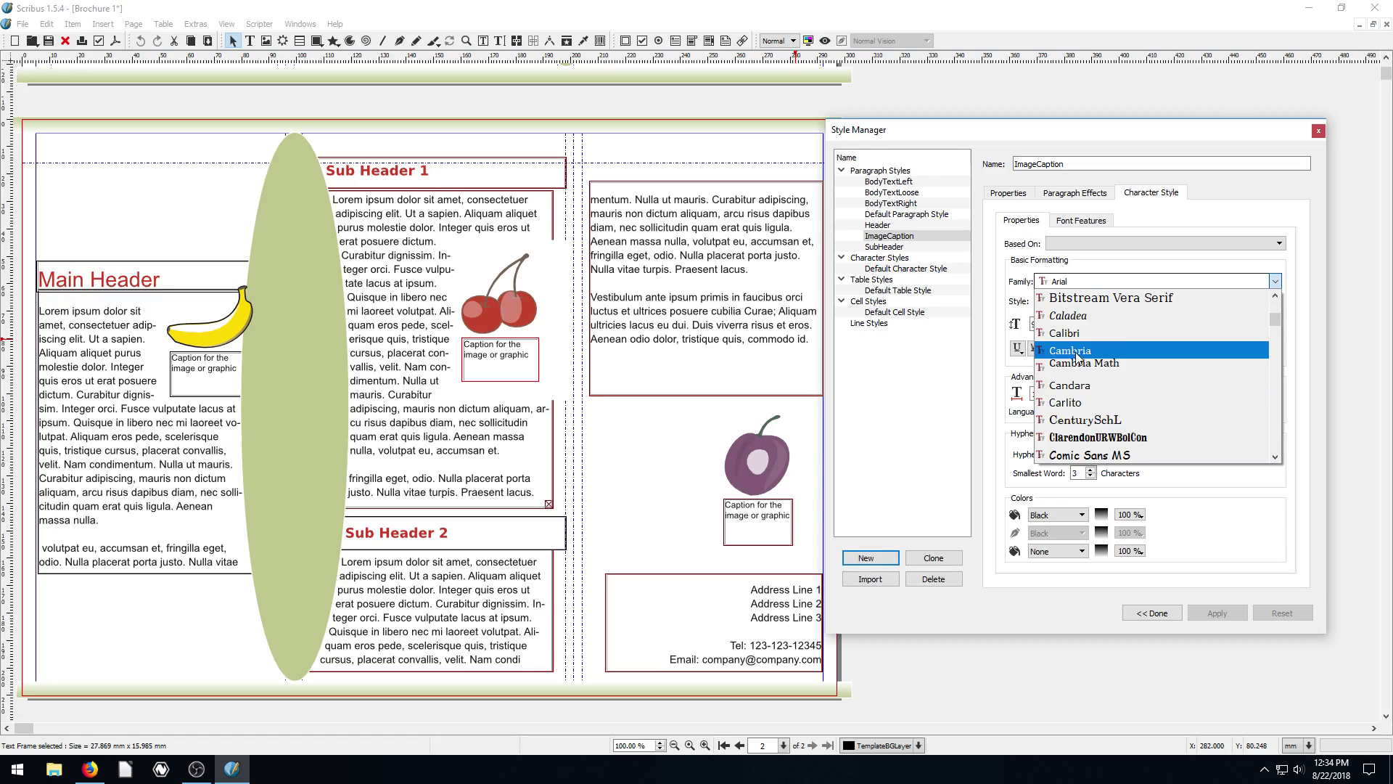
scroll(1073, 394, down, 1)
click(1072, 392)
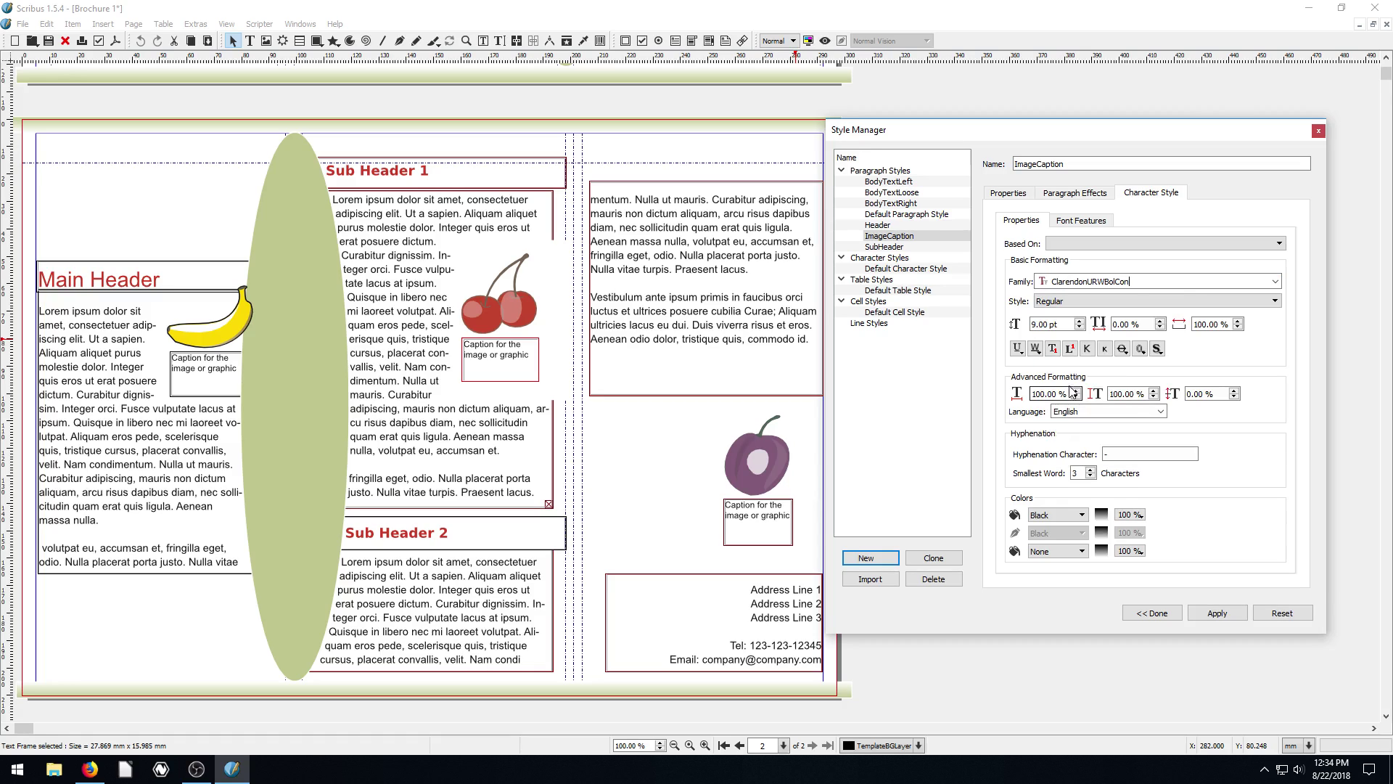
click(1216, 611)
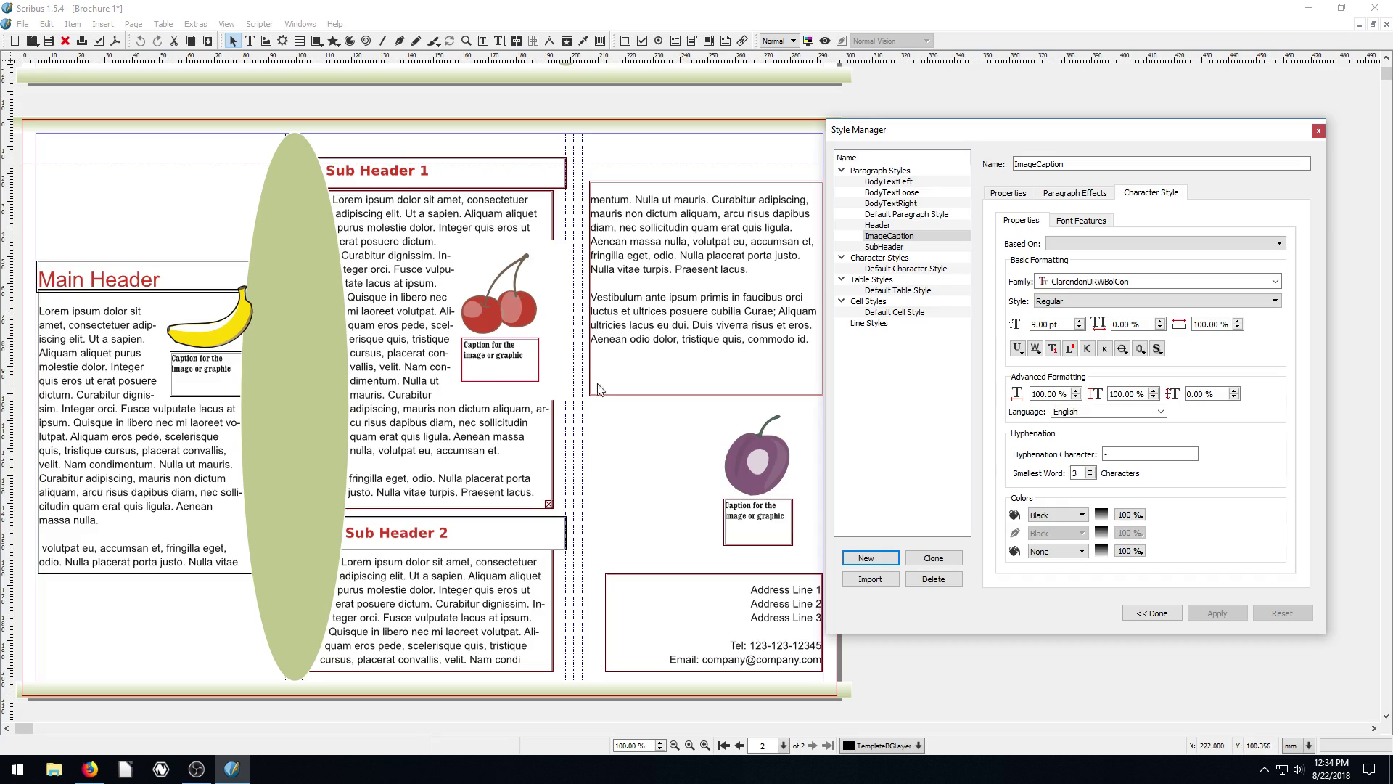
click(490, 357)
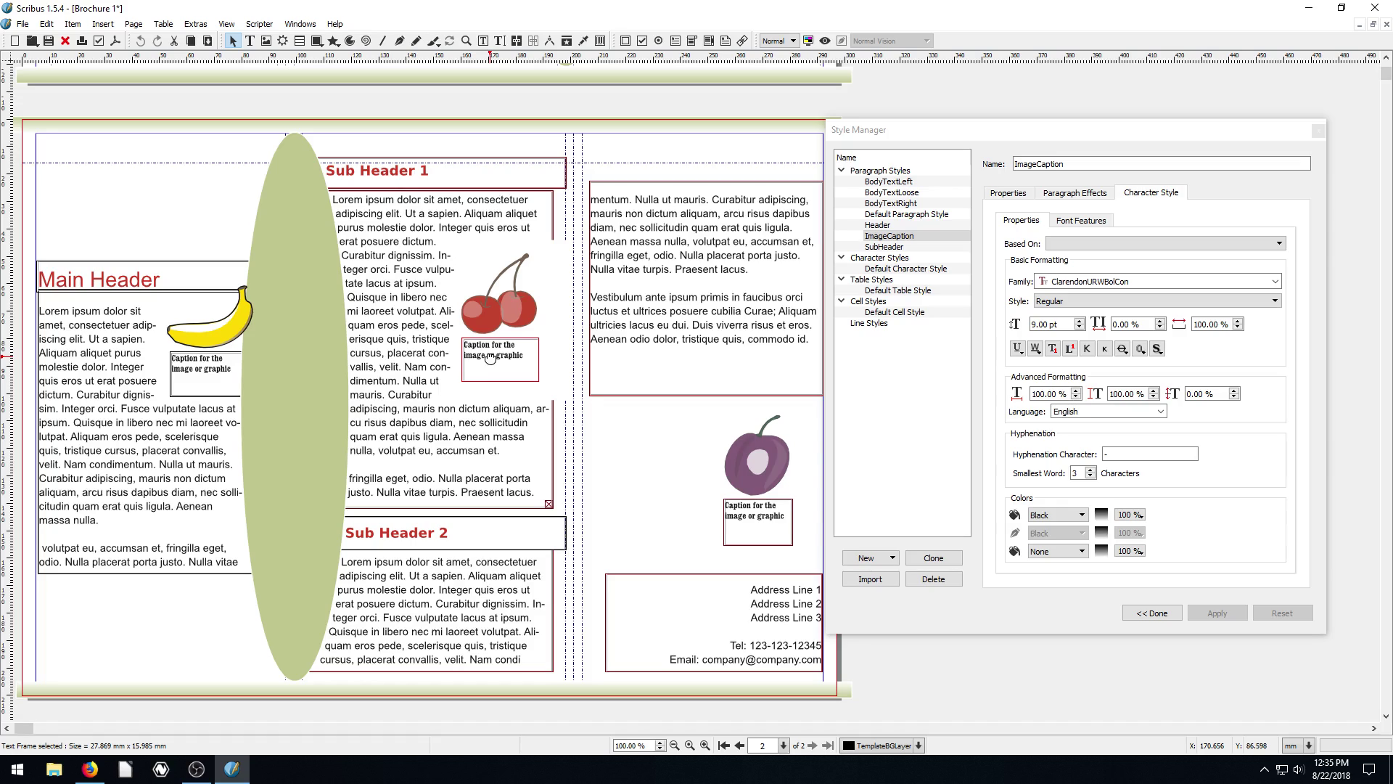
Open the text frame under Sub Header 1 in the Story Editor and remove the empty paragraphs between its text blocks.
click(353, 308)
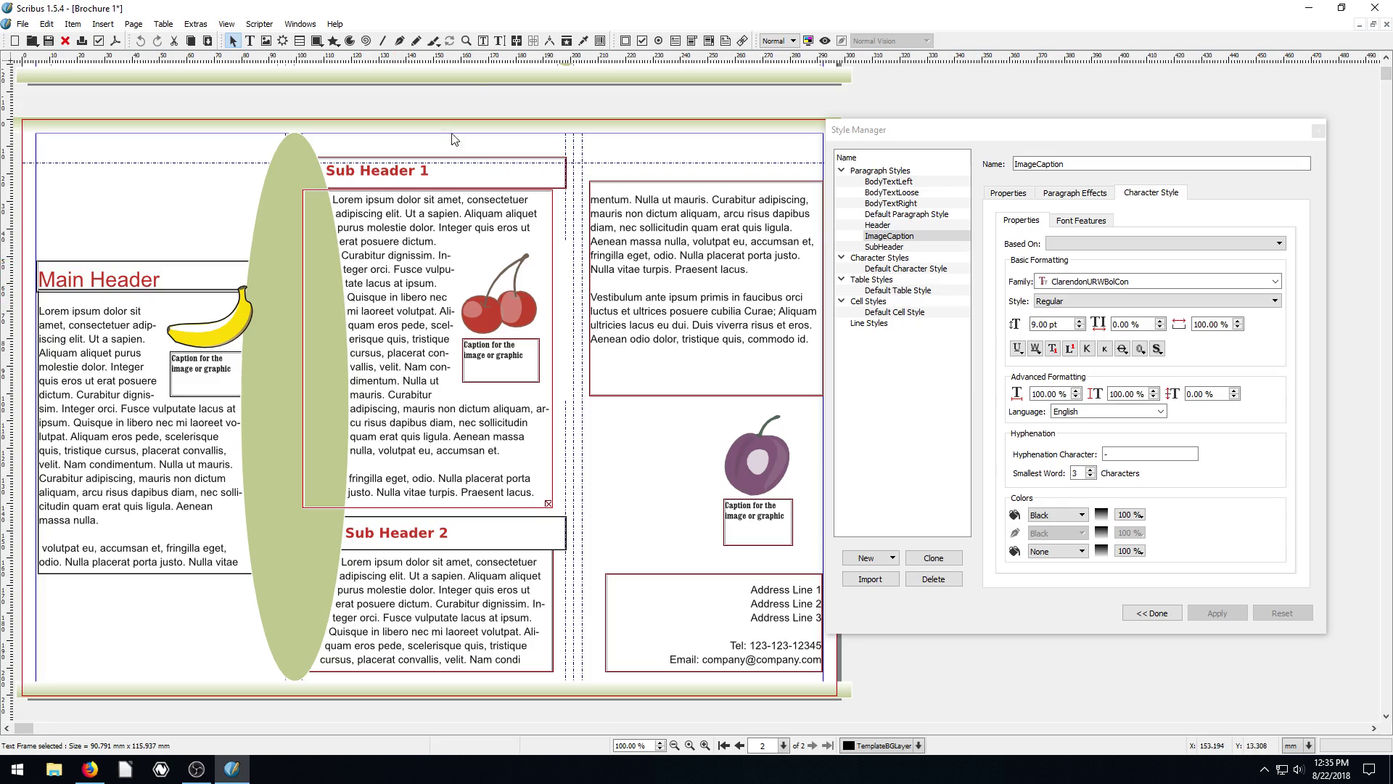
click(499, 41)
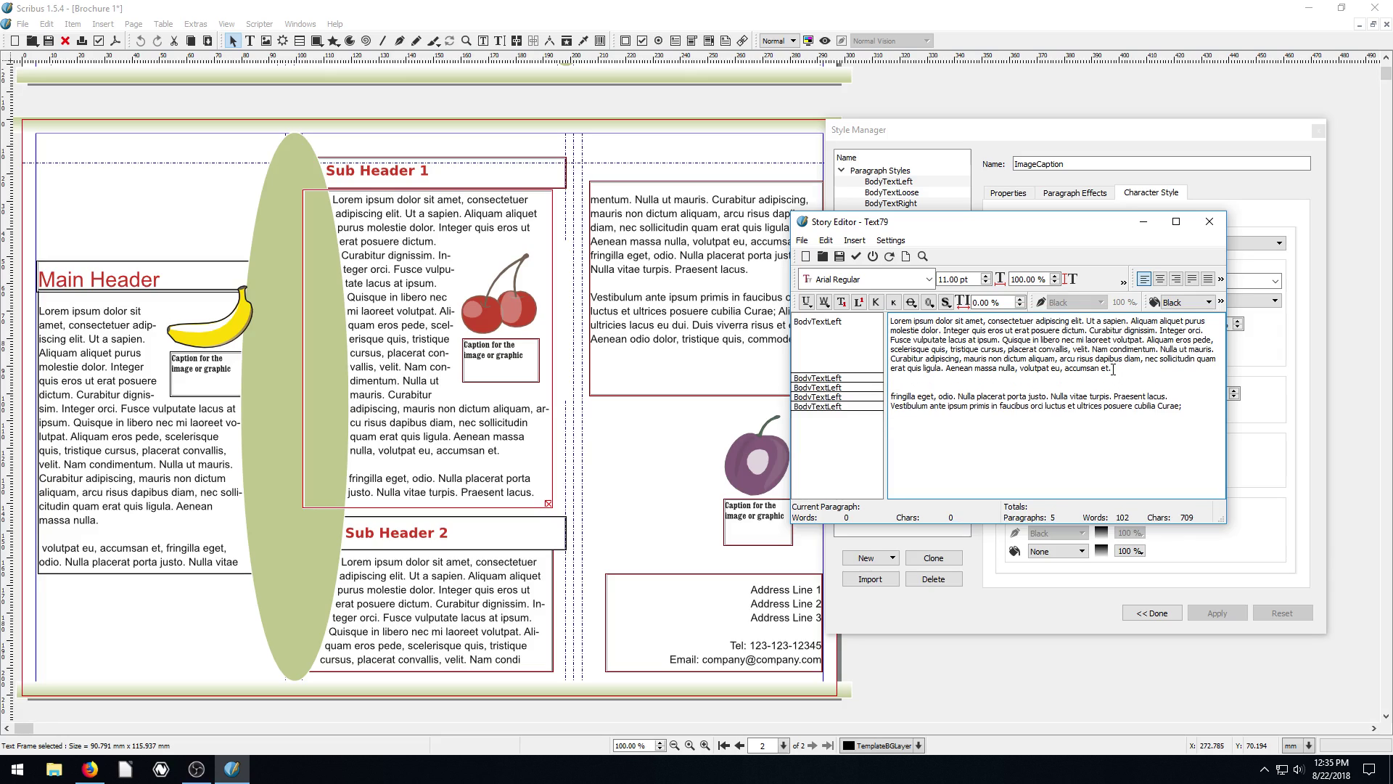
key(BackSpace)
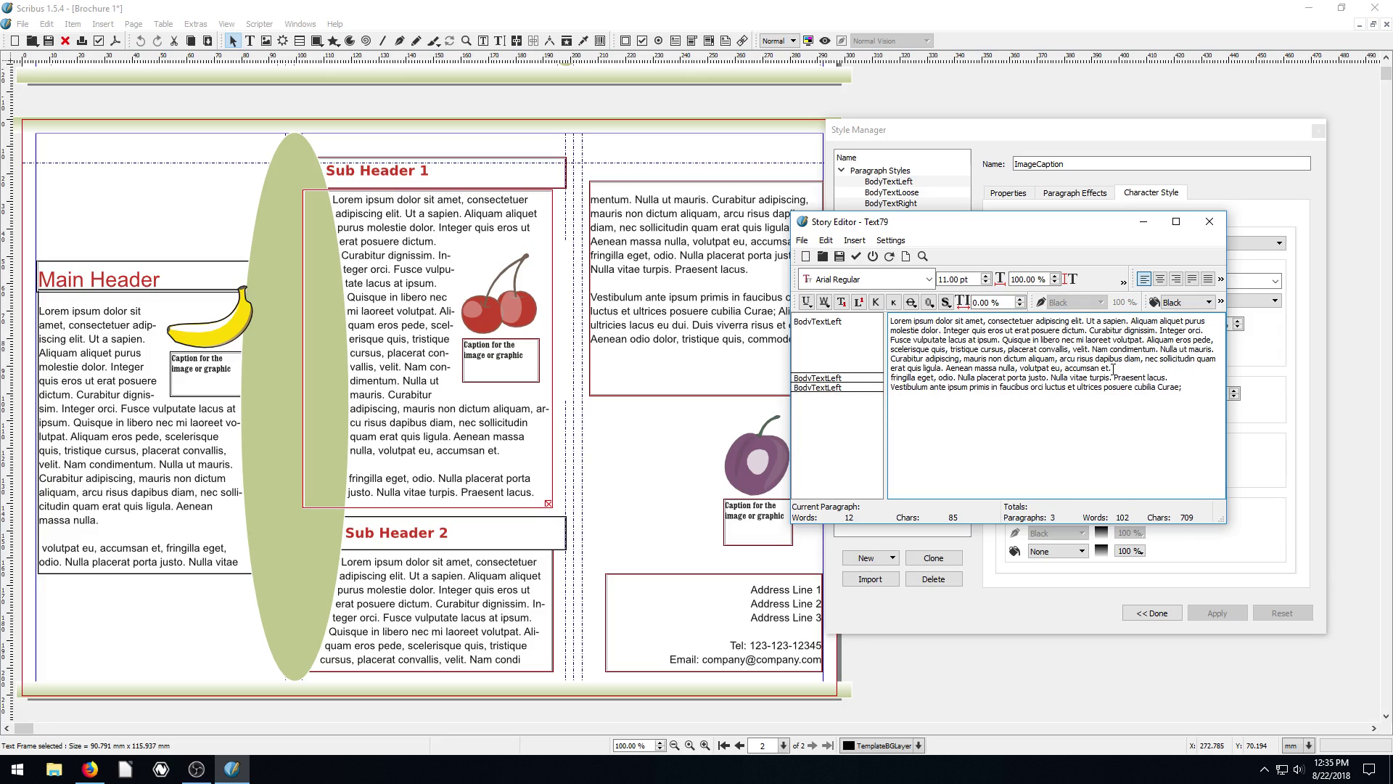
Assign the SubHeader style to the second paragraph and the Header style to the third.
click(834, 387)
click(871, 387)
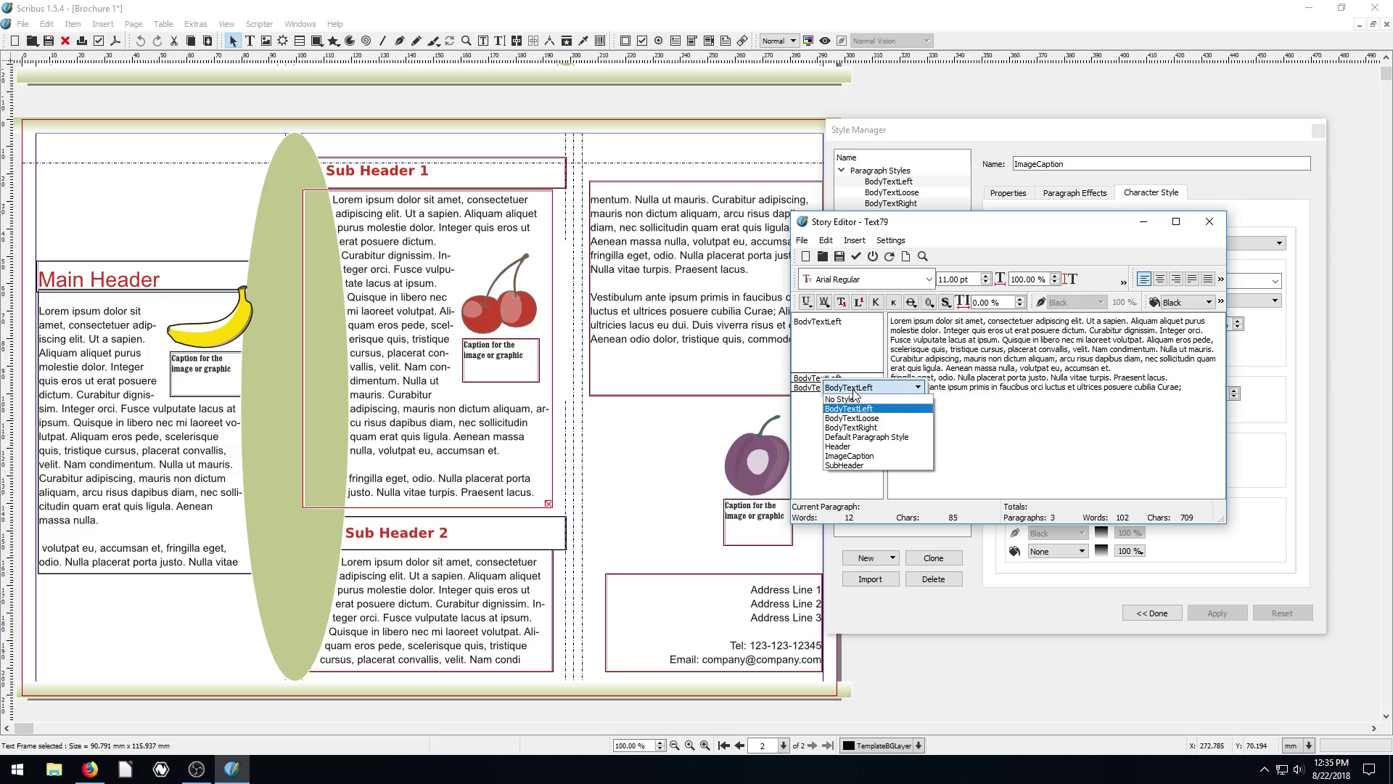
click(850, 468)
click(815, 392)
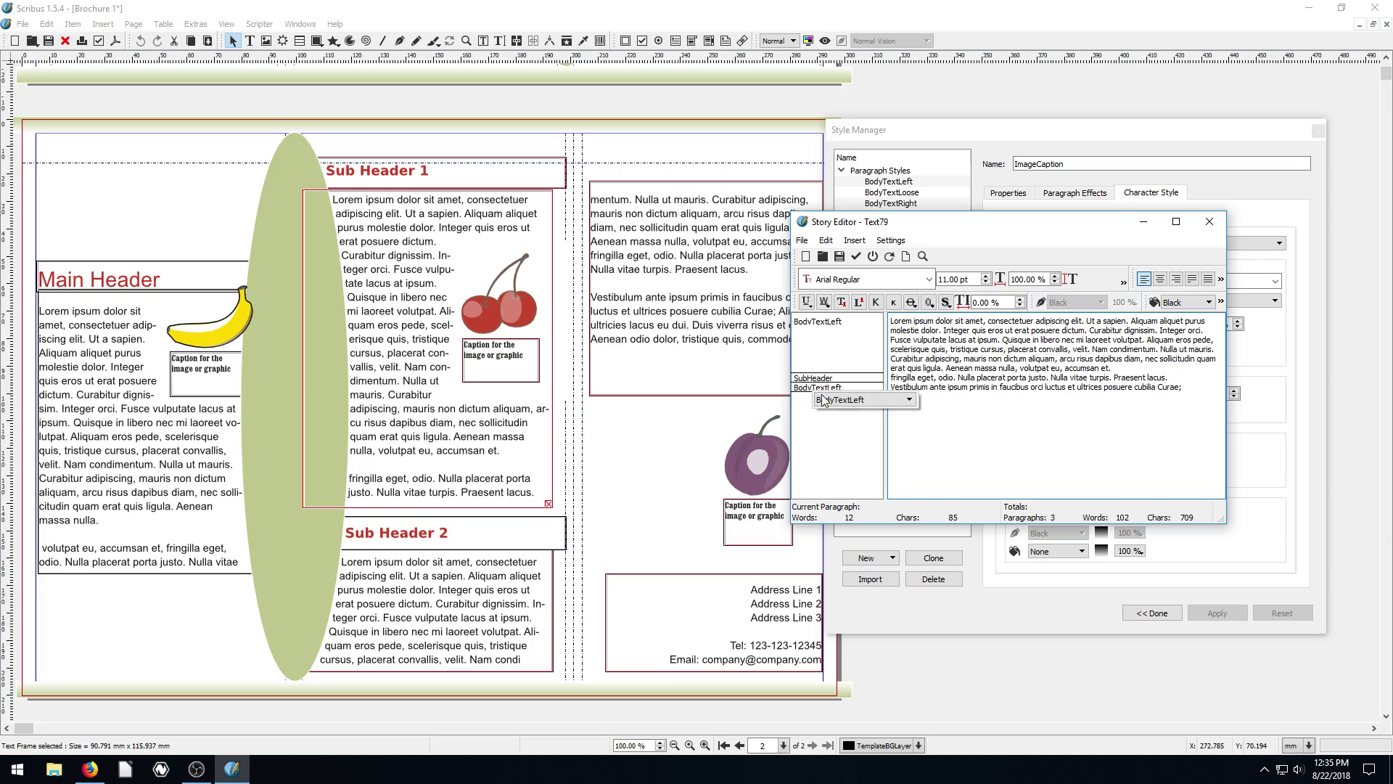
click(842, 400)
click(834, 460)
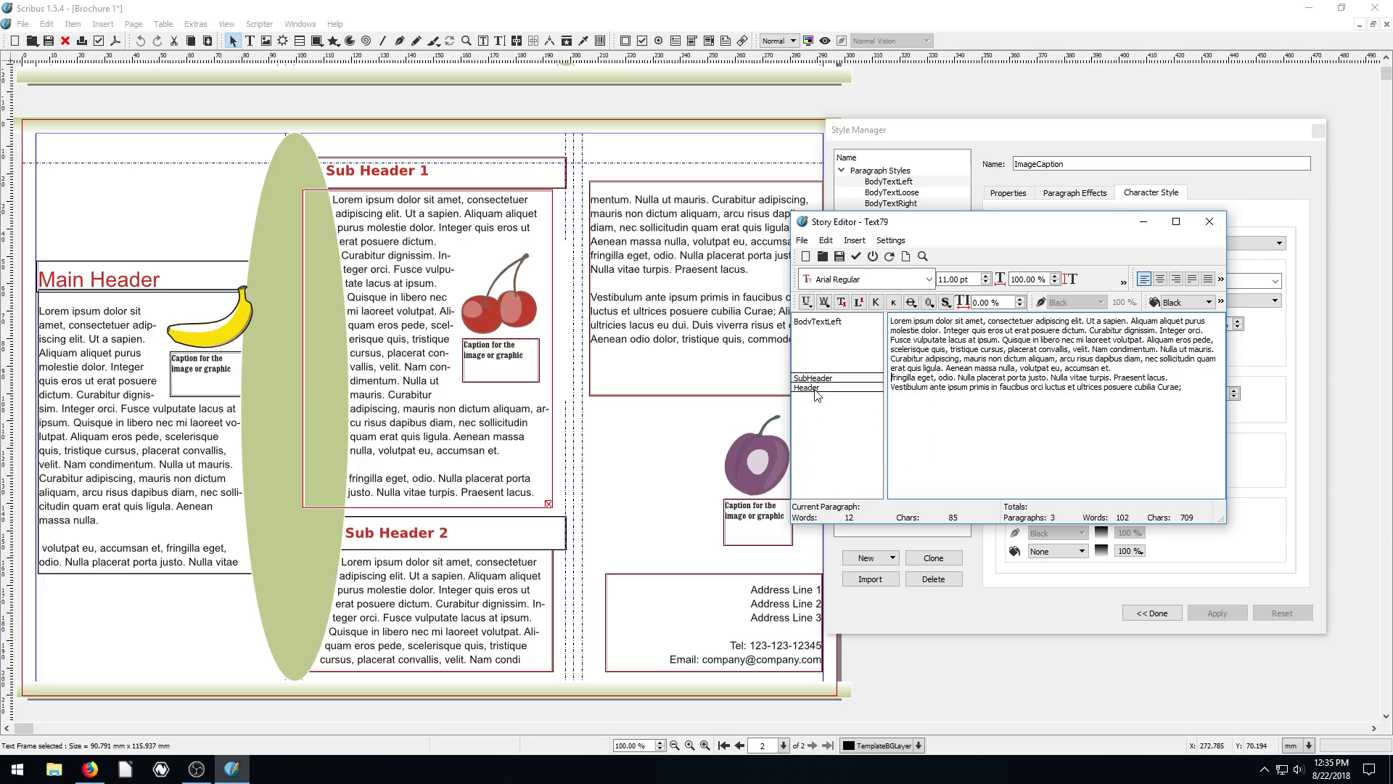
Assign the ImageCaption style to the first paragraph and update the text frame with the new paragraph styles.
click(821, 328)
click(838, 335)
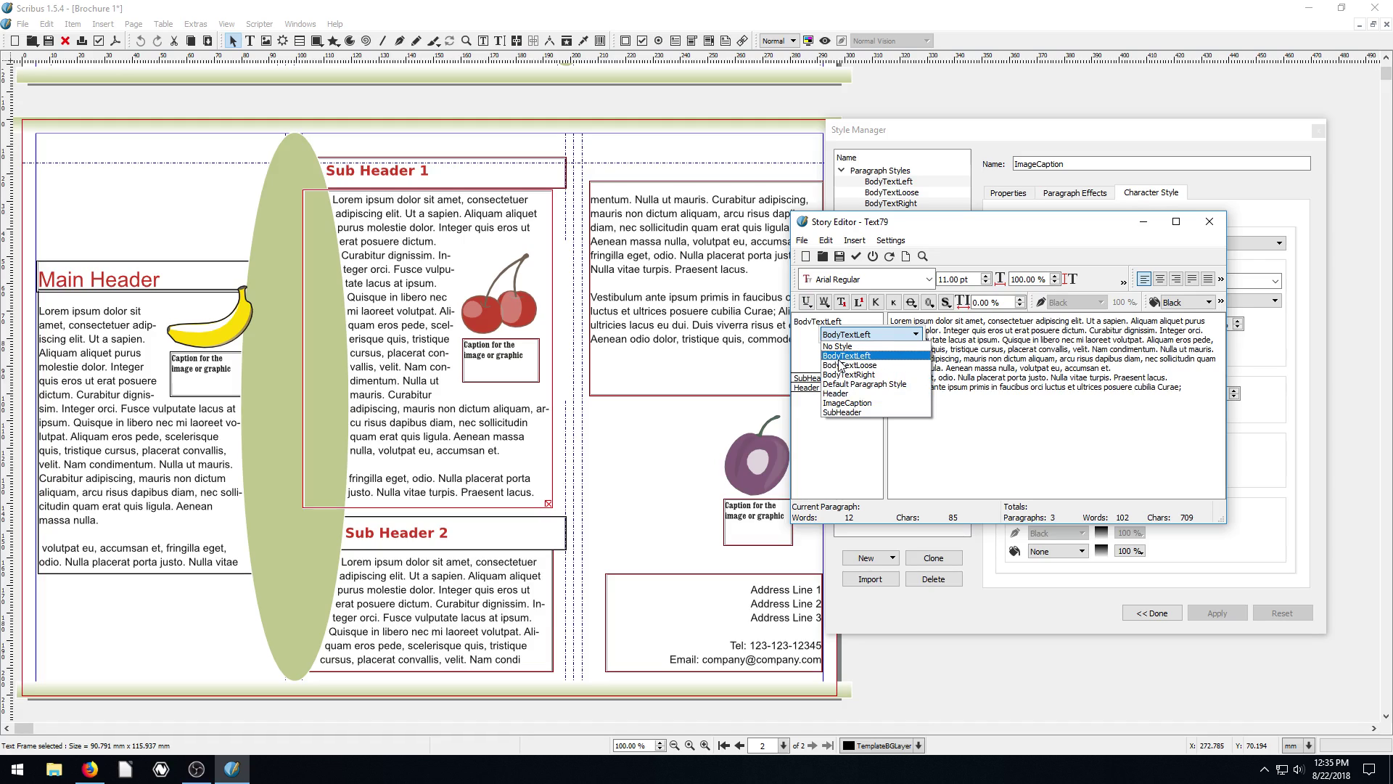
click(847, 404)
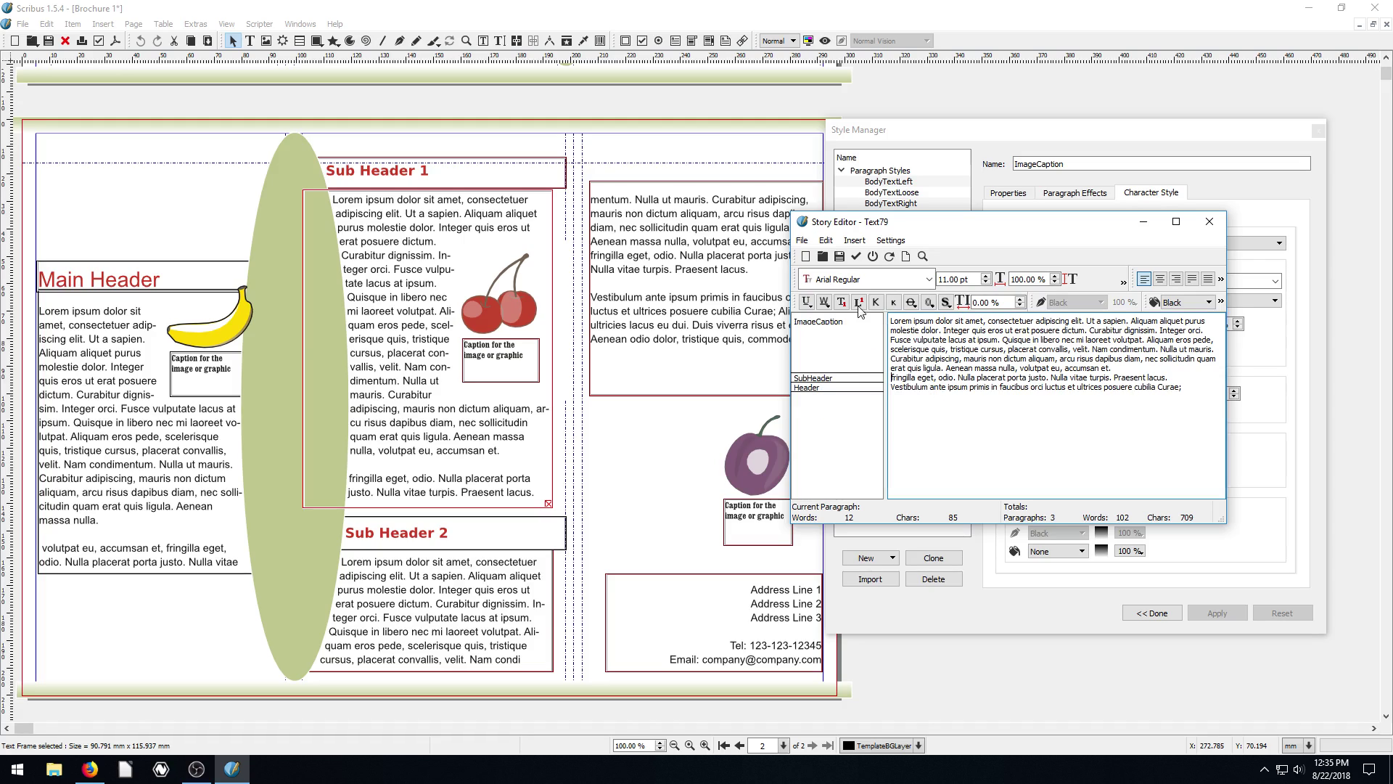
click(857, 258)
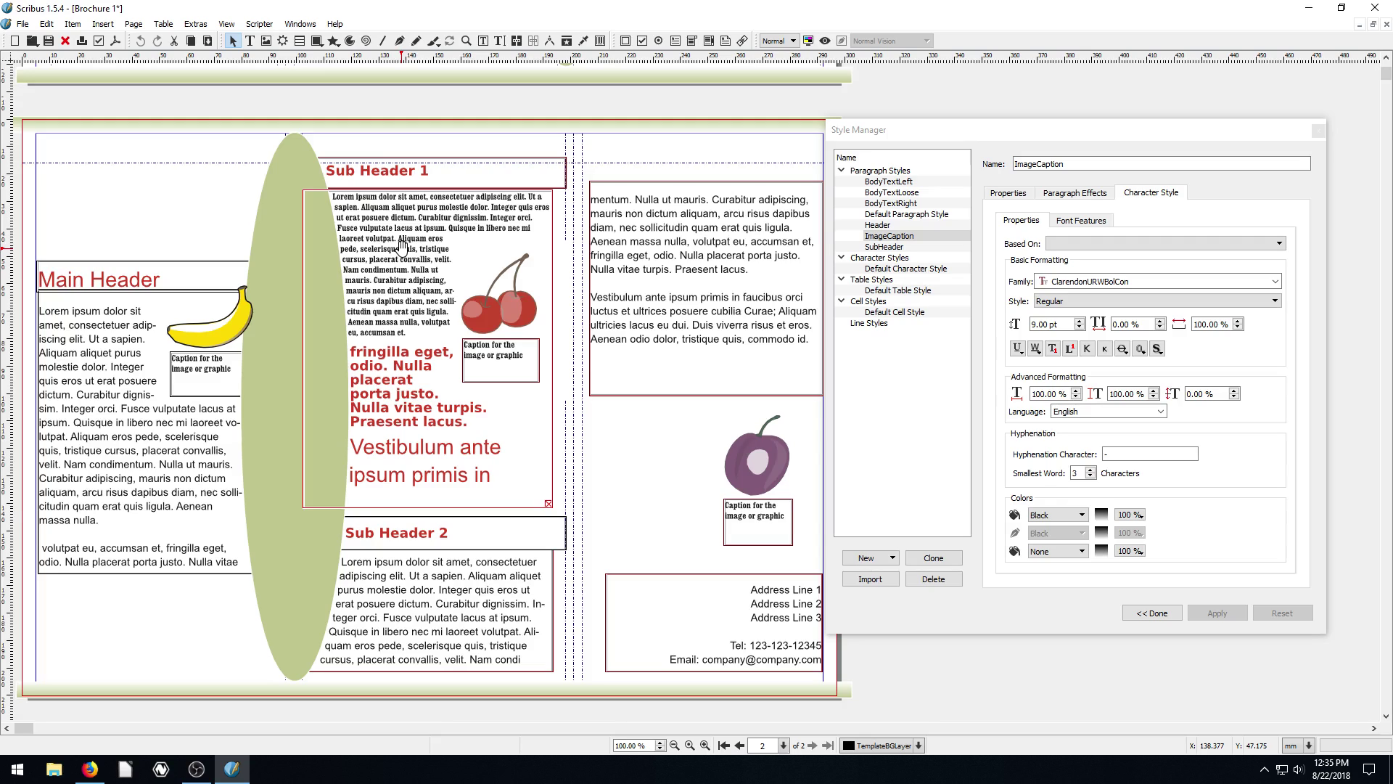
Change the BodyTextLeft style's font family to A028 Extrabold, apply it, and check the body text on the page.
click(880, 131)
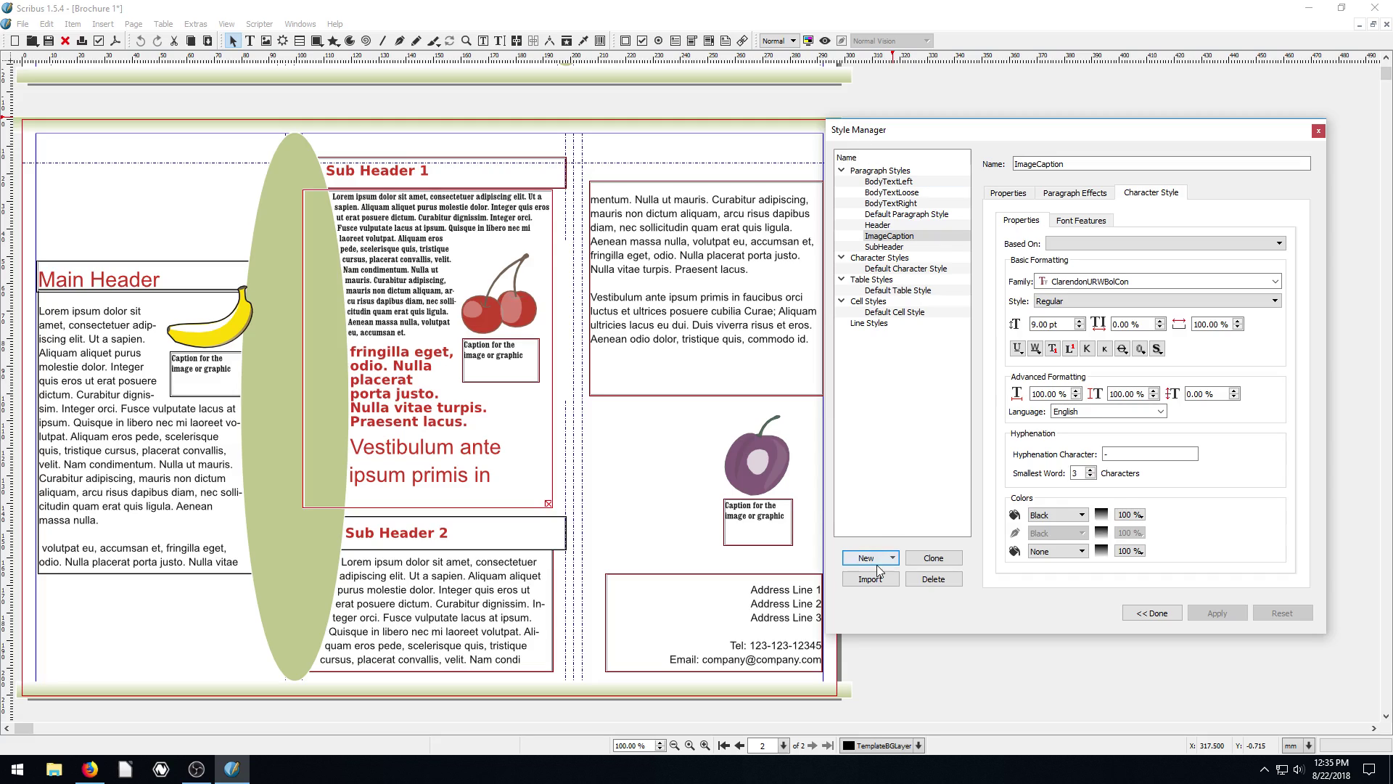
click(900, 412)
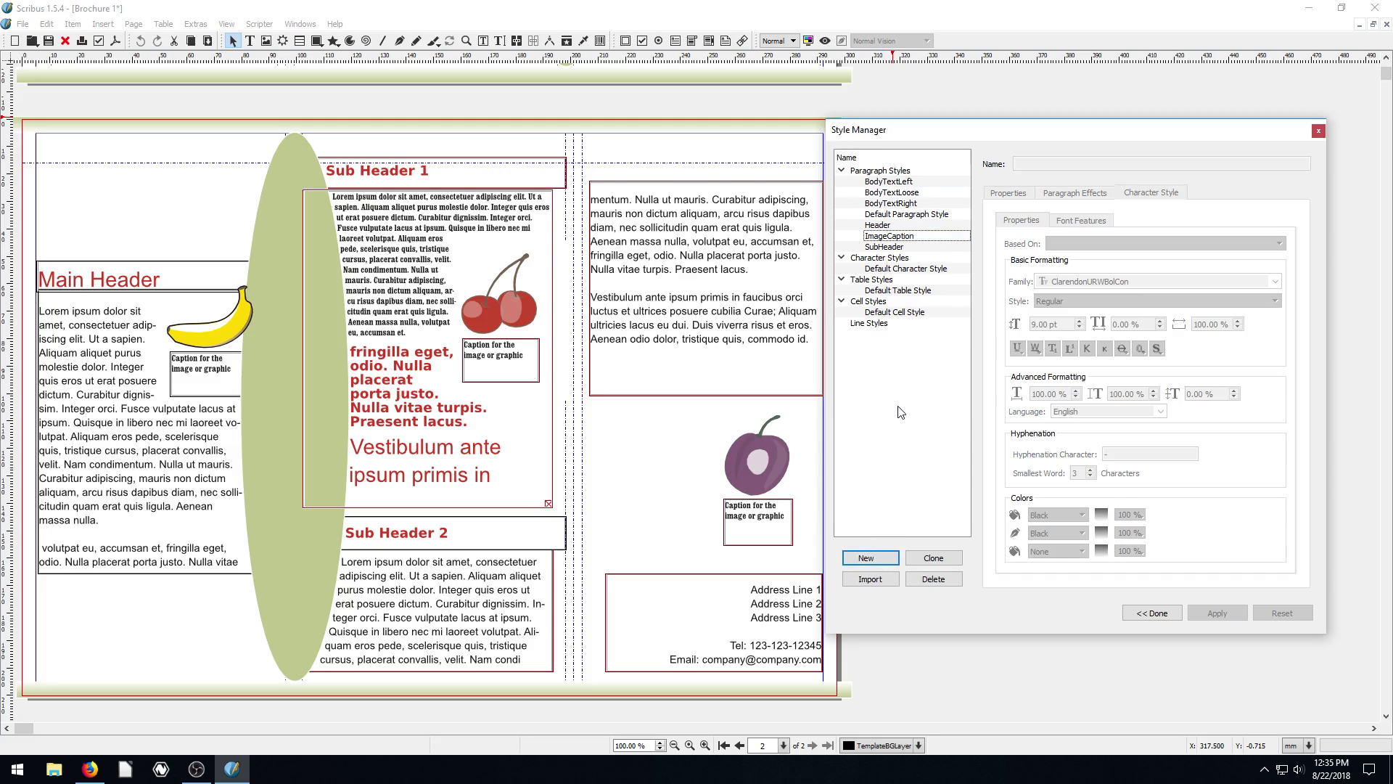
click(889, 192)
click(883, 183)
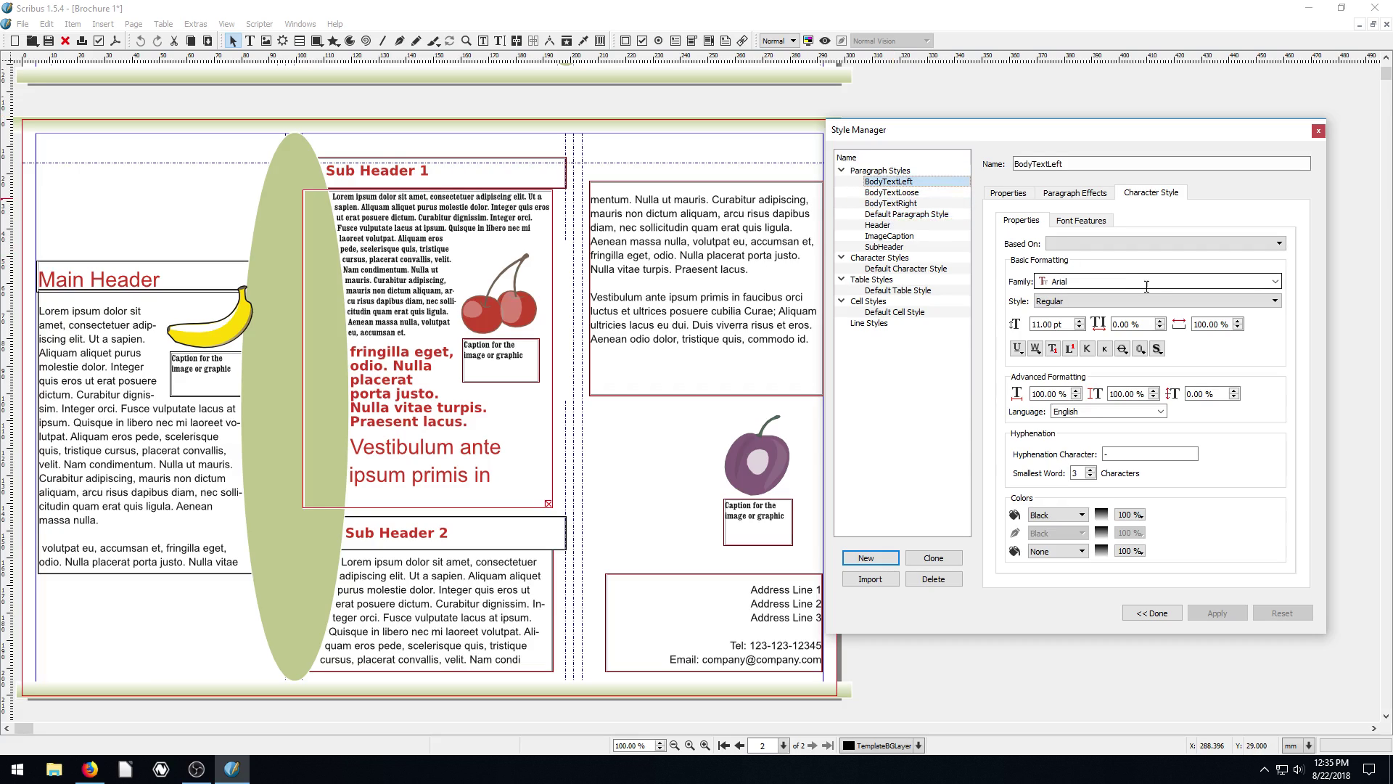
click(1274, 283)
scroll(1161, 326, up, 8)
click(1081, 293)
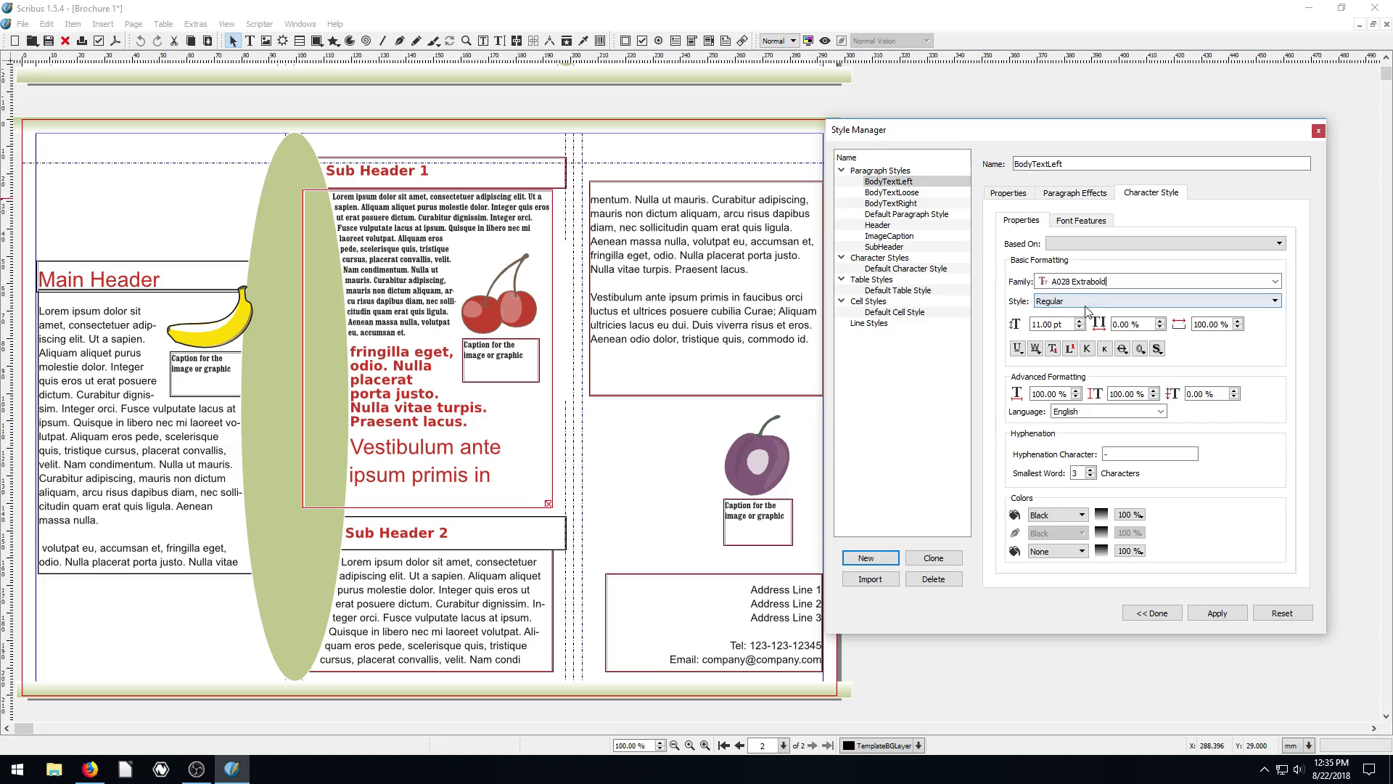
click(1219, 615)
scroll(521, 366, up, 5)
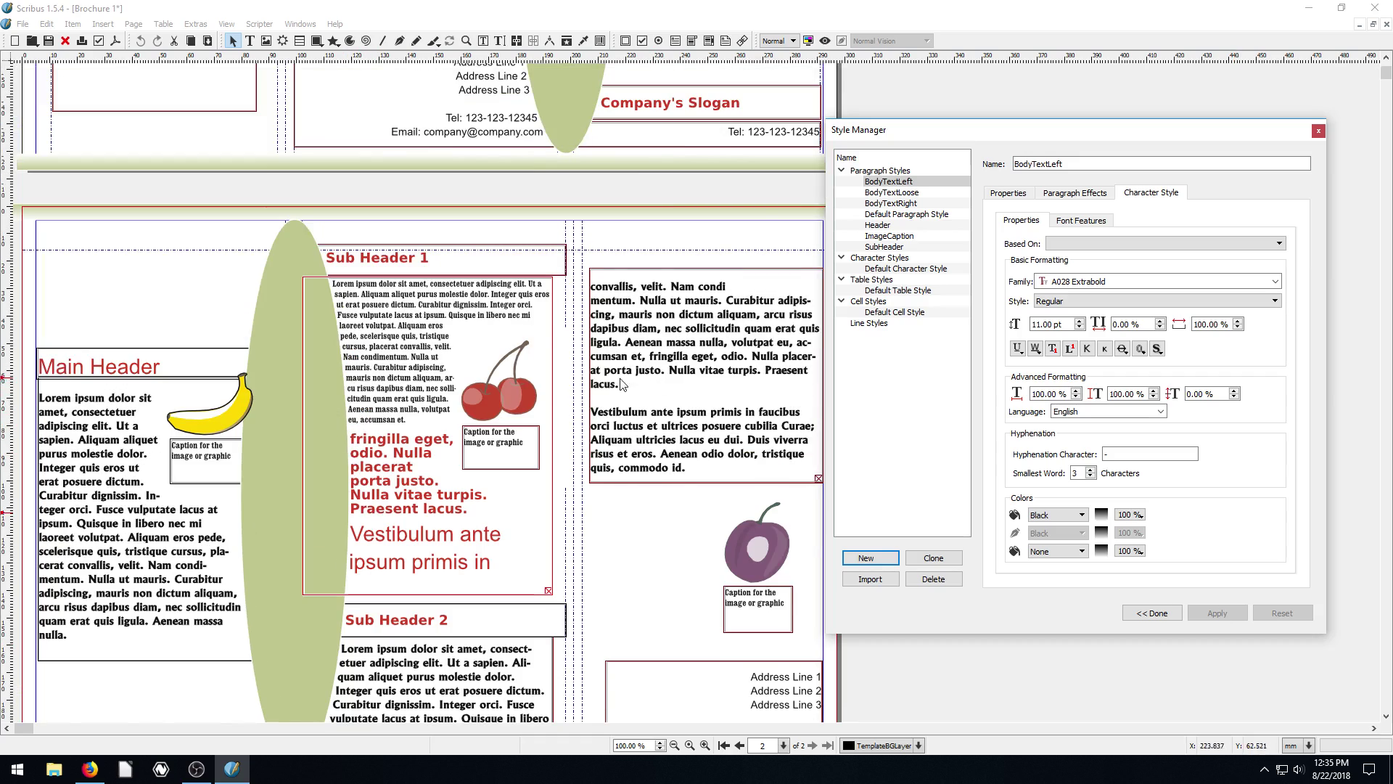
scroll(143, 410, down, 5)
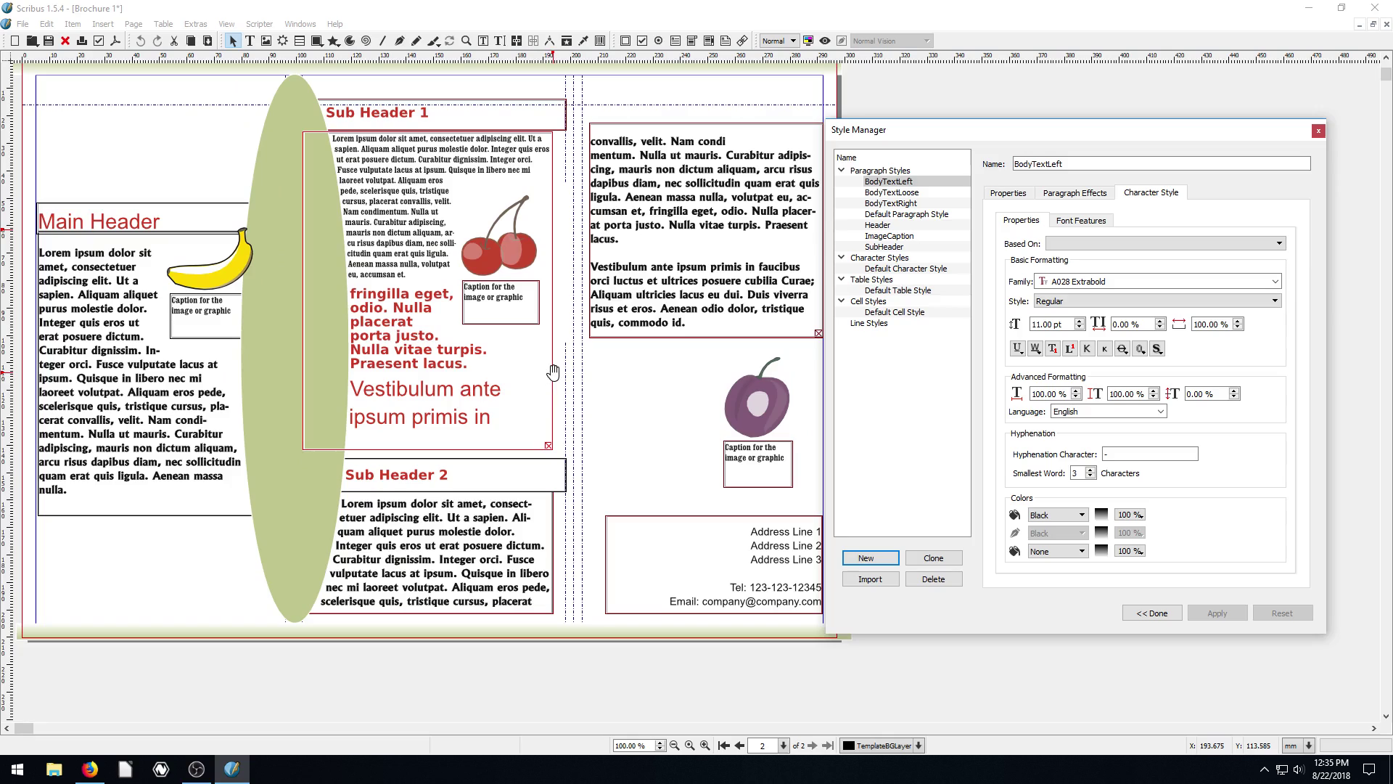
Inspect the paragraph styles of the text above the plum in the Story Editor, including the list of available styles, and close it without changes.
drag(918, 130, 954, 84)
click(593, 248)
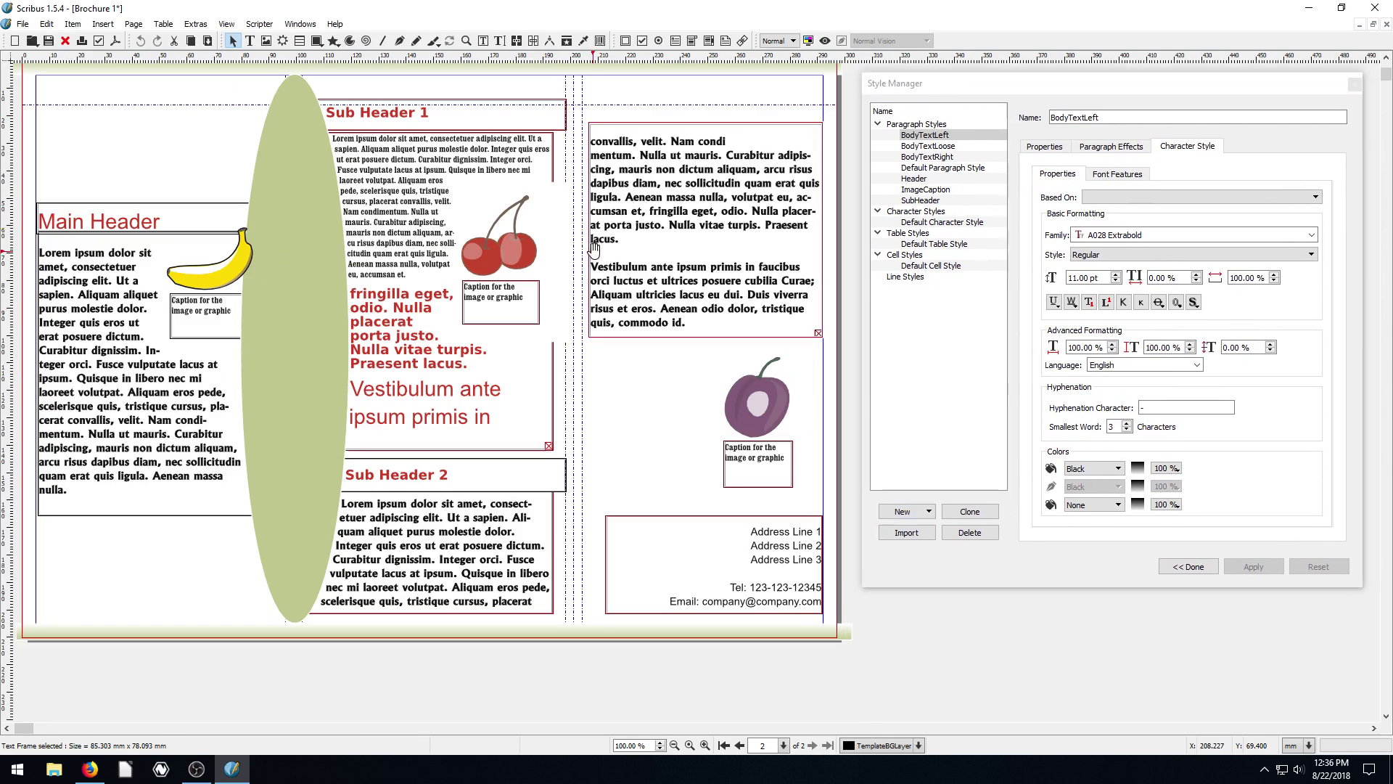
click(499, 41)
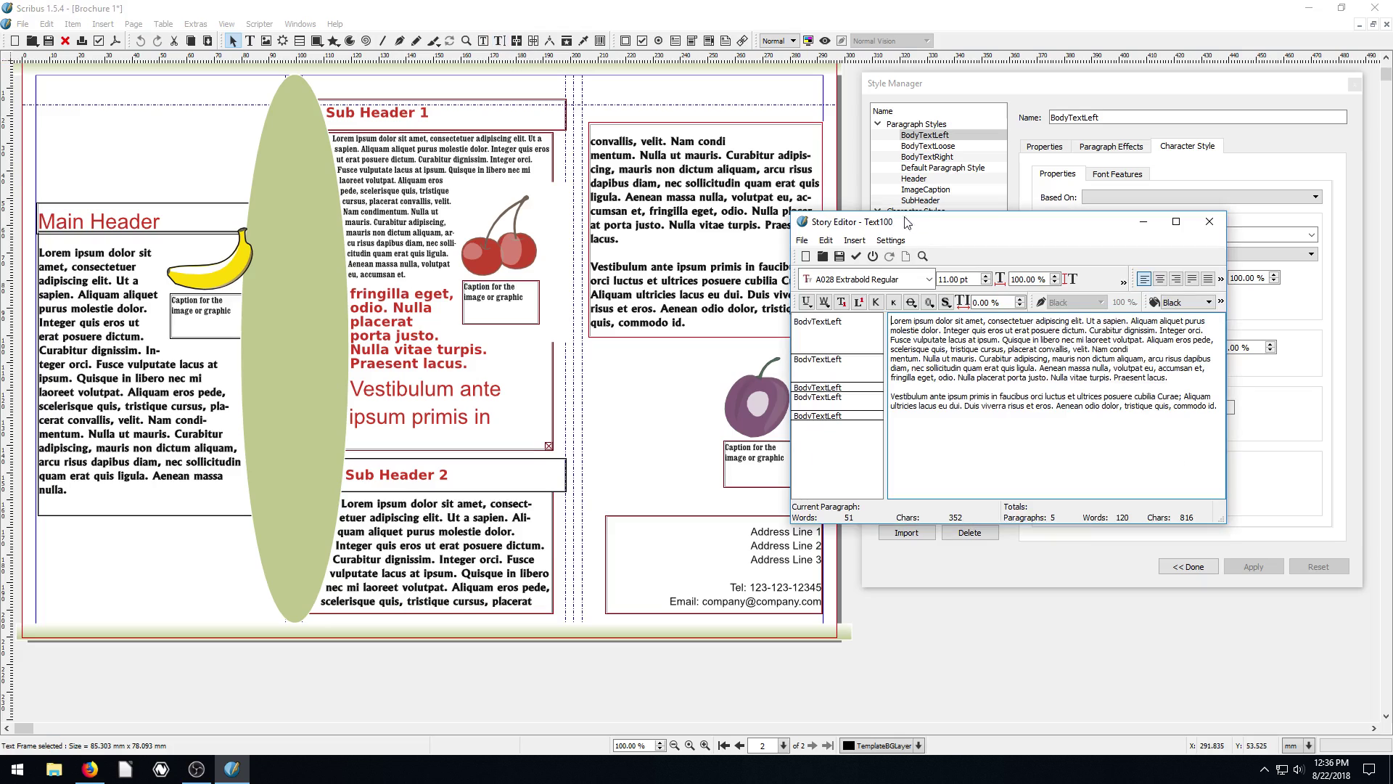
drag(907, 221, 957, 305)
click(931, 410)
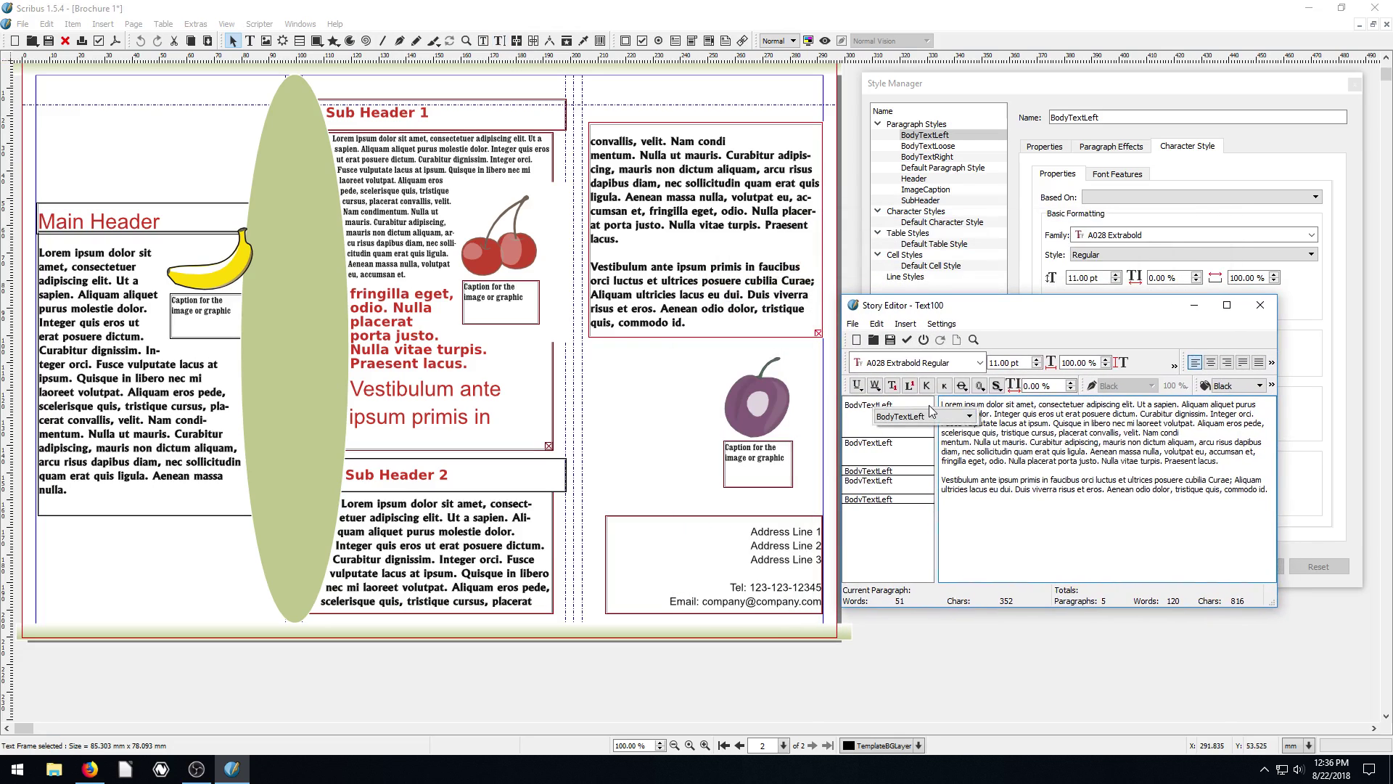
click(929, 415)
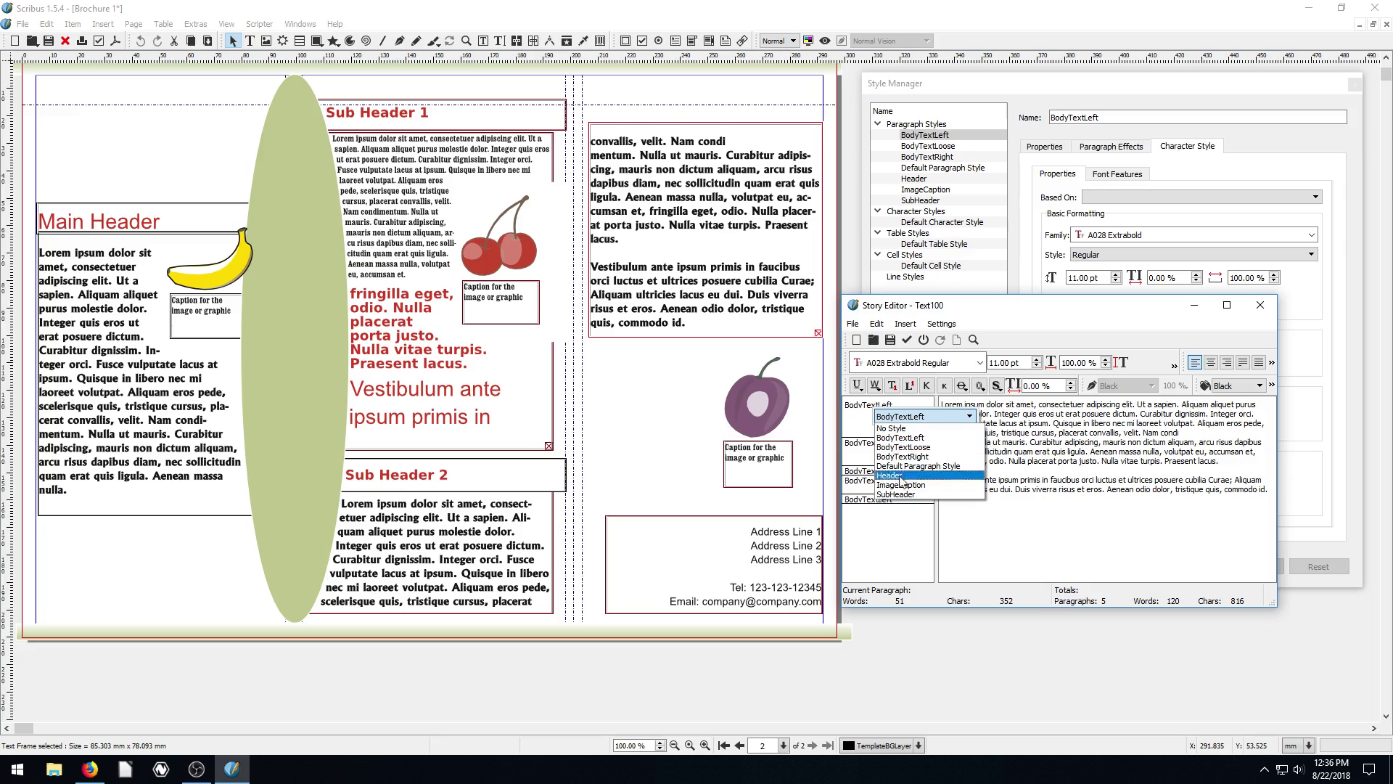
click(918, 89)
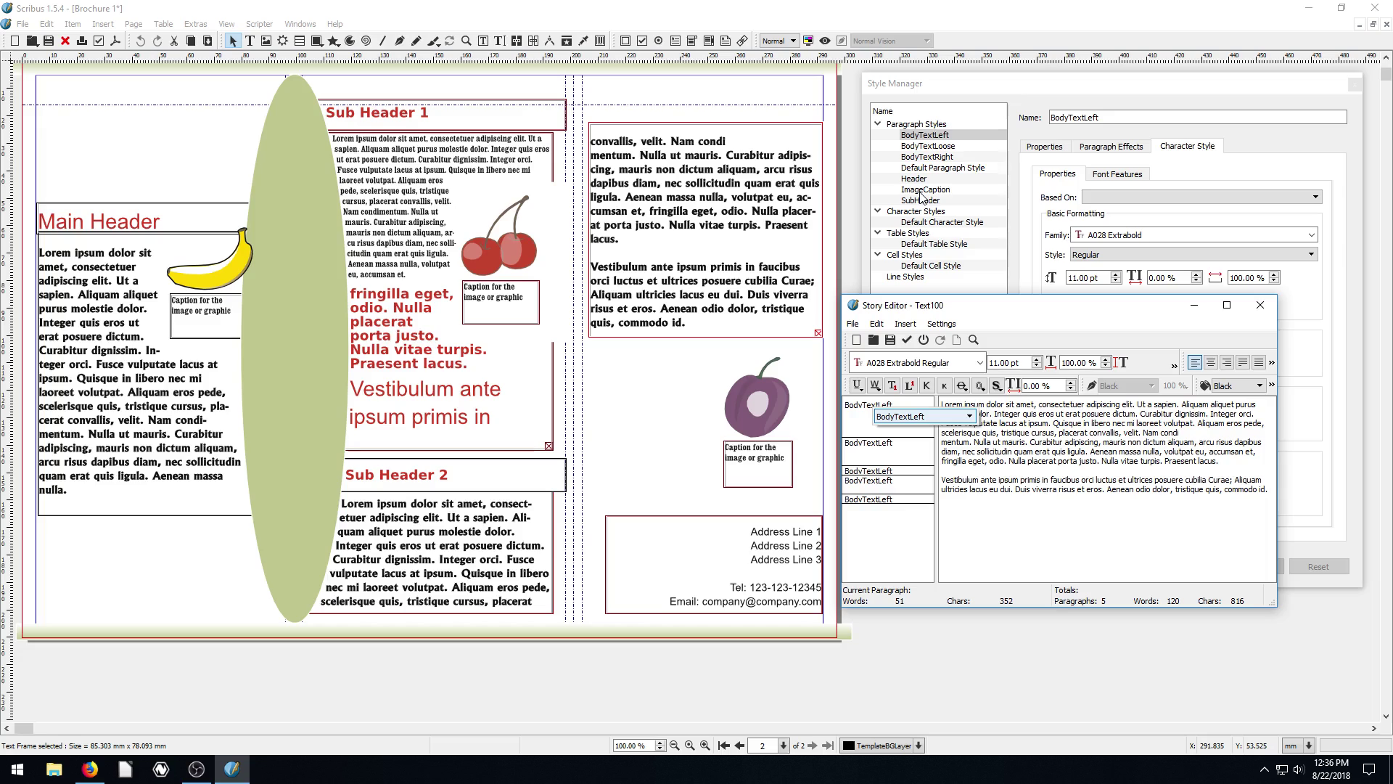
click(938, 310)
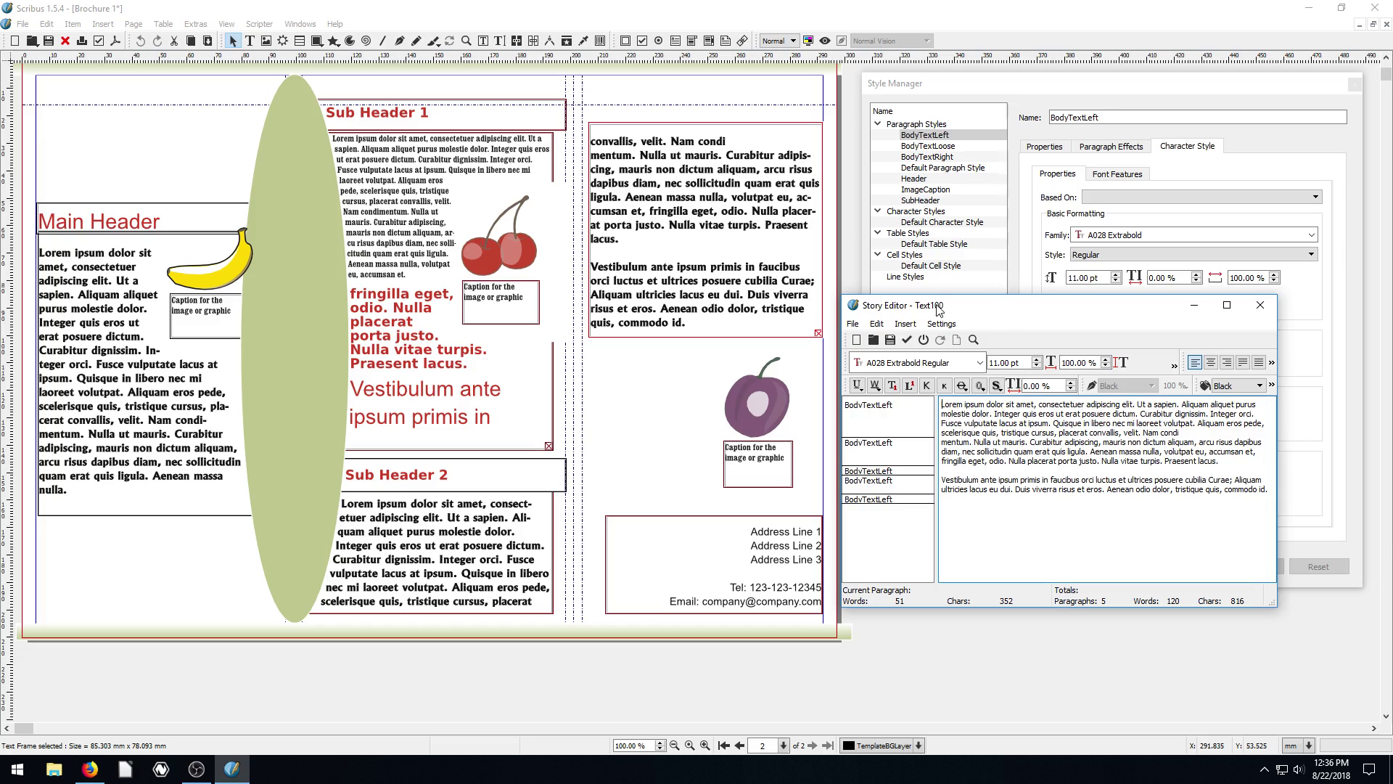
click(1259, 305)
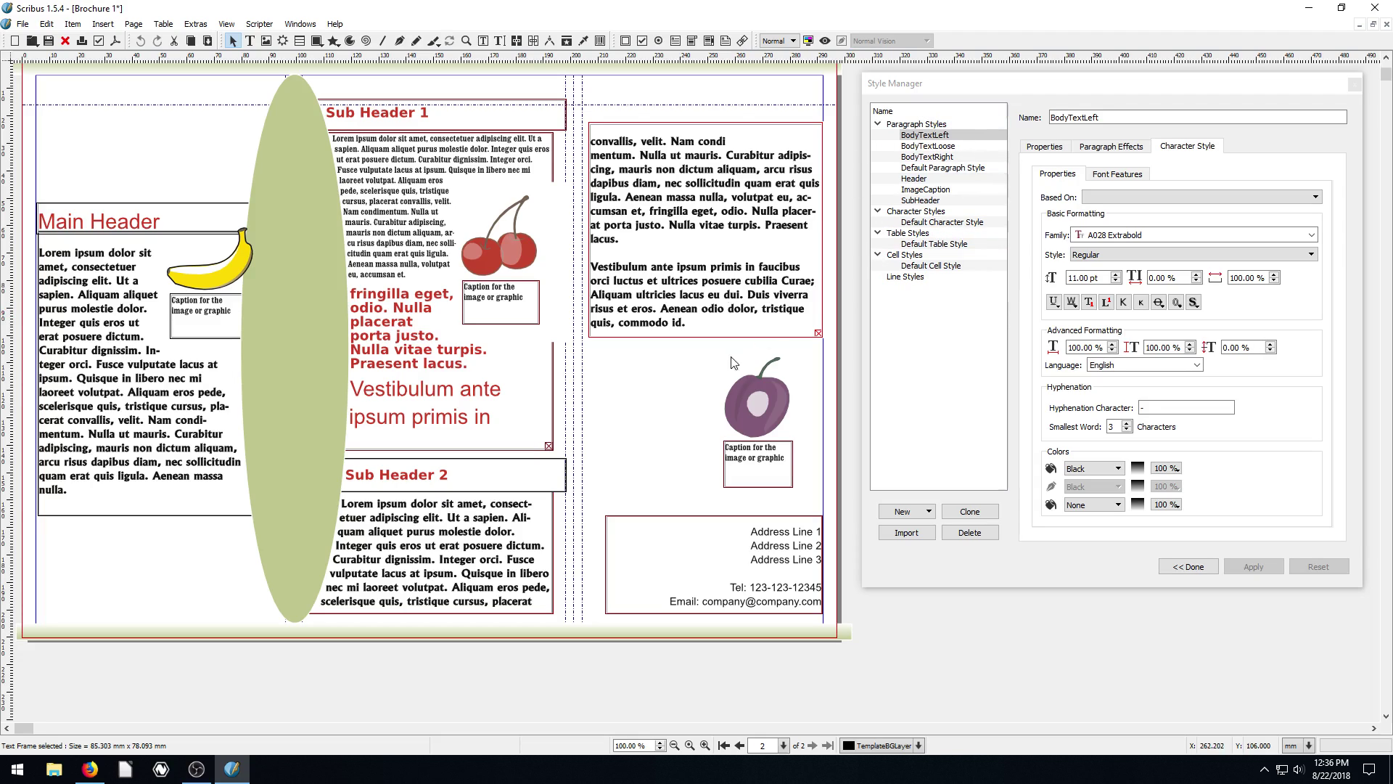
Review the body text on both brochure pages and inspect the Lorem ipsum text under Back Page Header by selecting it.
scroll(644, 451, down, 4)
scroll(645, 451, up, 6)
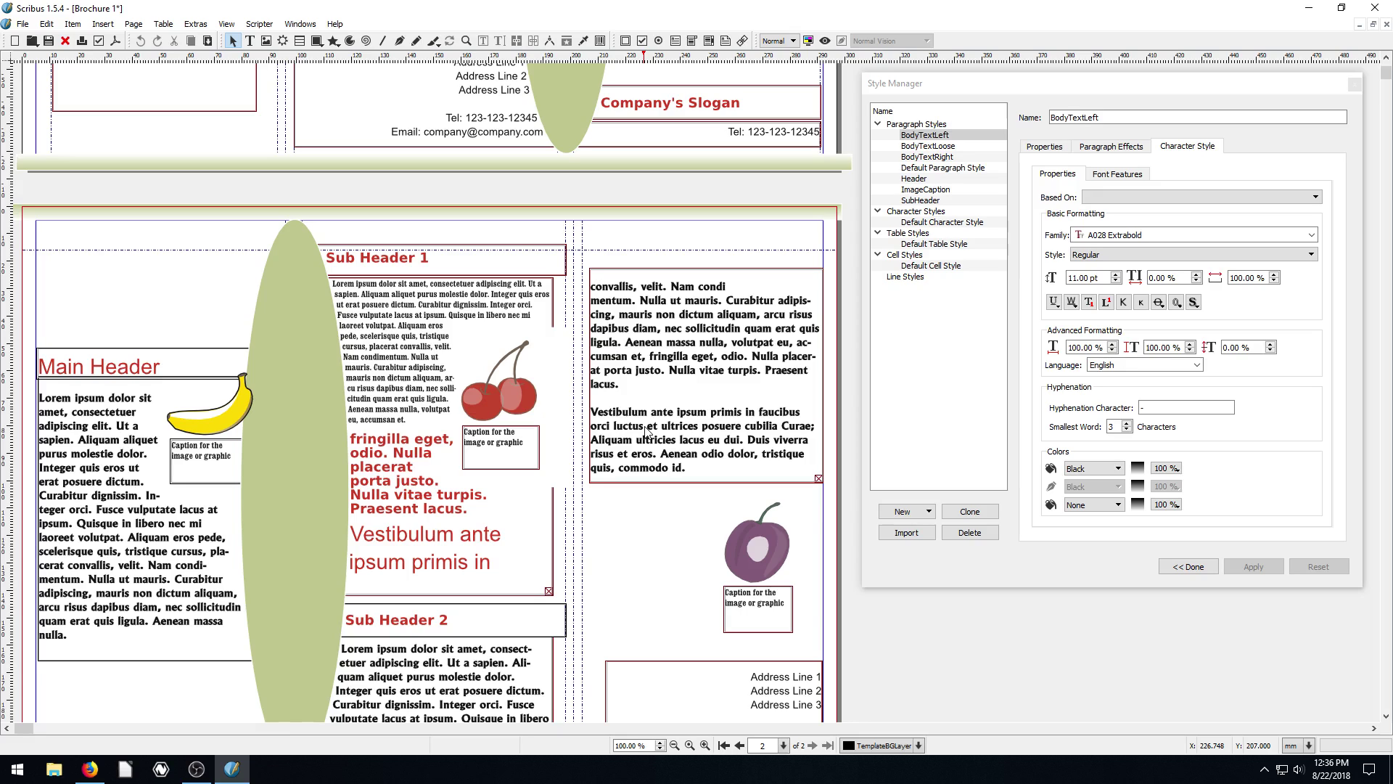
scroll(529, 449, up, 9)
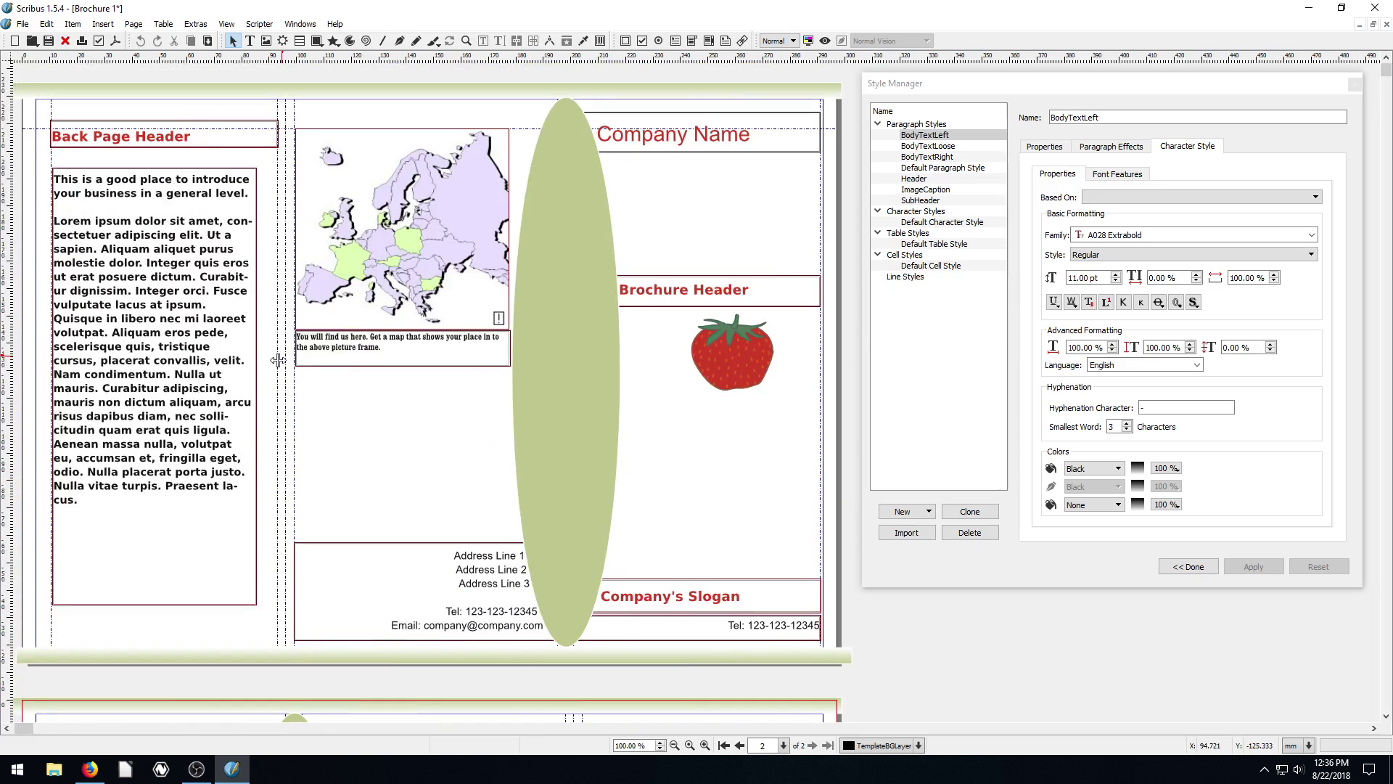
scroll(290, 363, down, 3)
scroll(290, 363, up, 3)
click(253, 379)
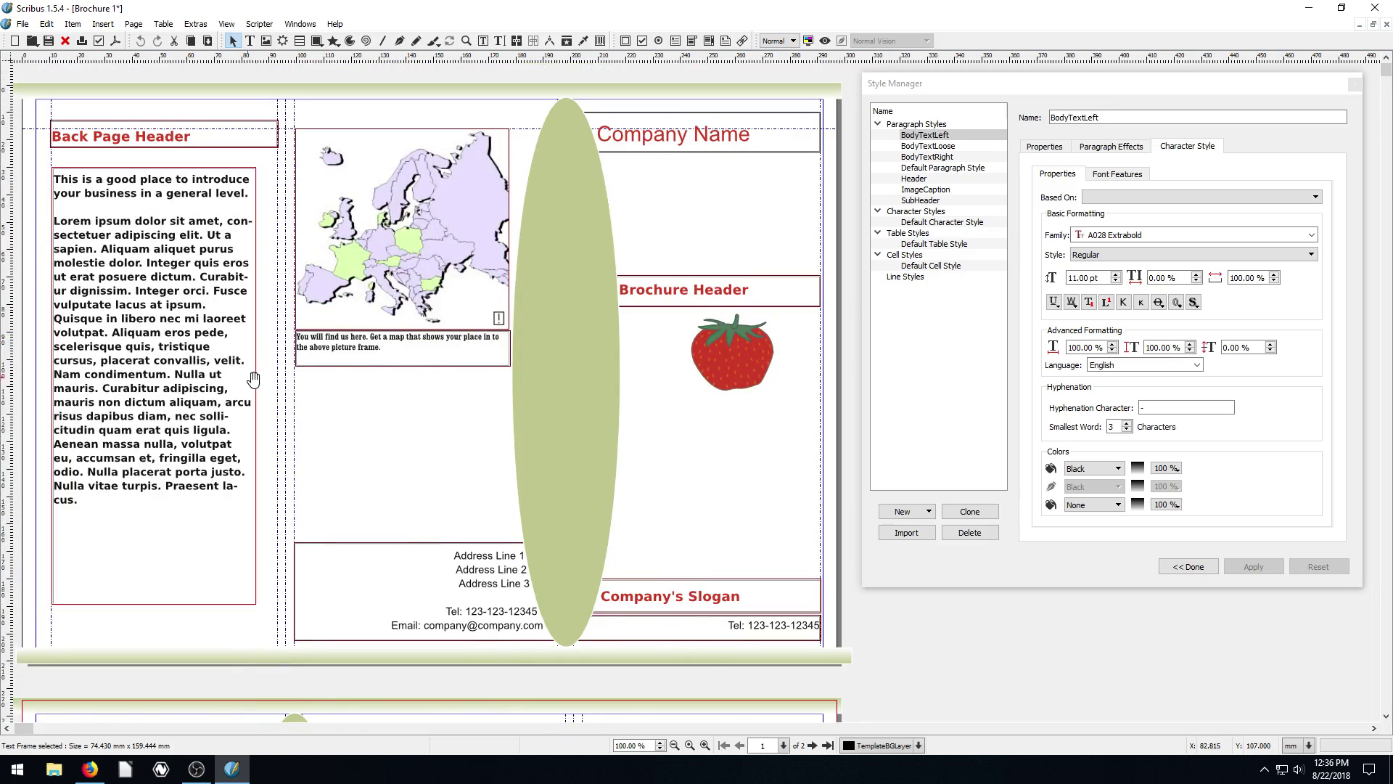
scroll(283, 403, down, 3)
scroll(282, 403, up, 3)
double_click(161, 319)
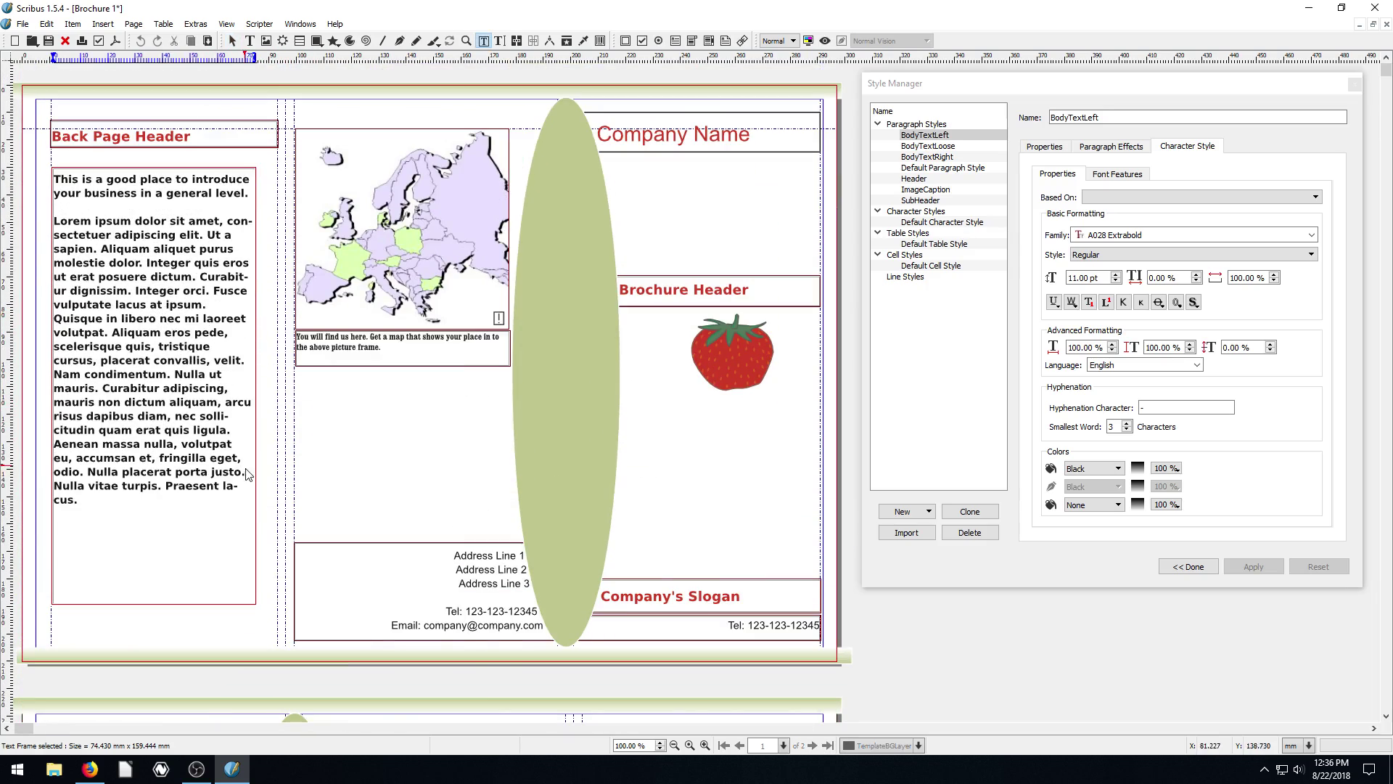
drag(101, 509, 69, 221)
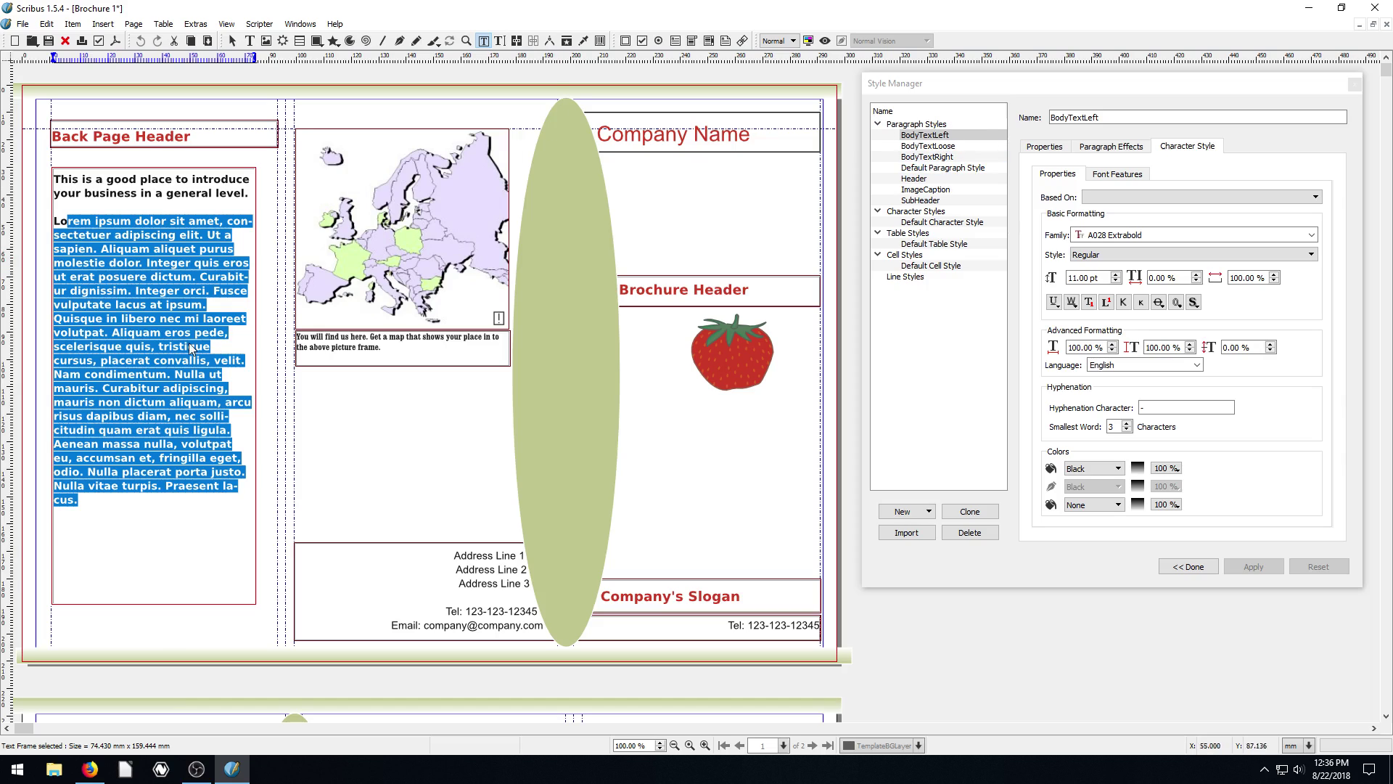
click(355, 467)
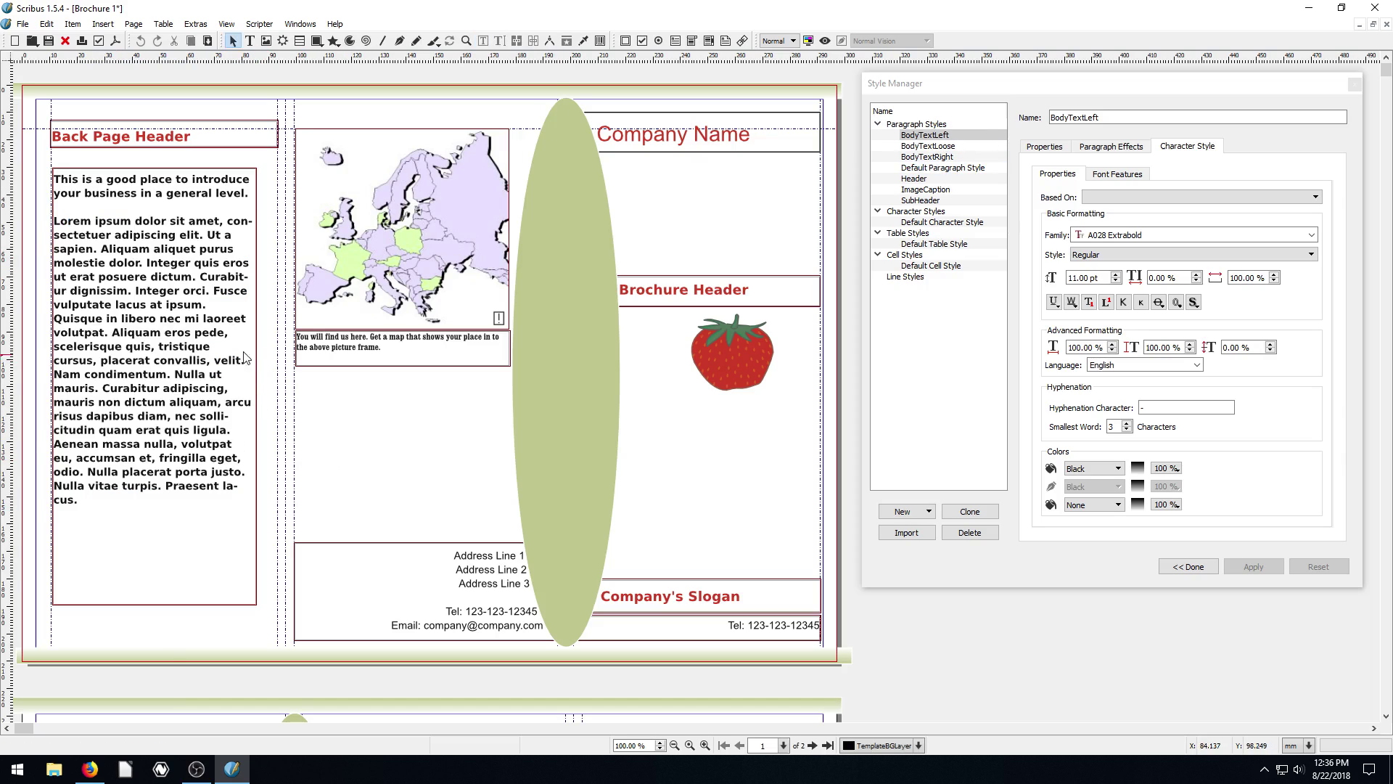
click(135, 299)
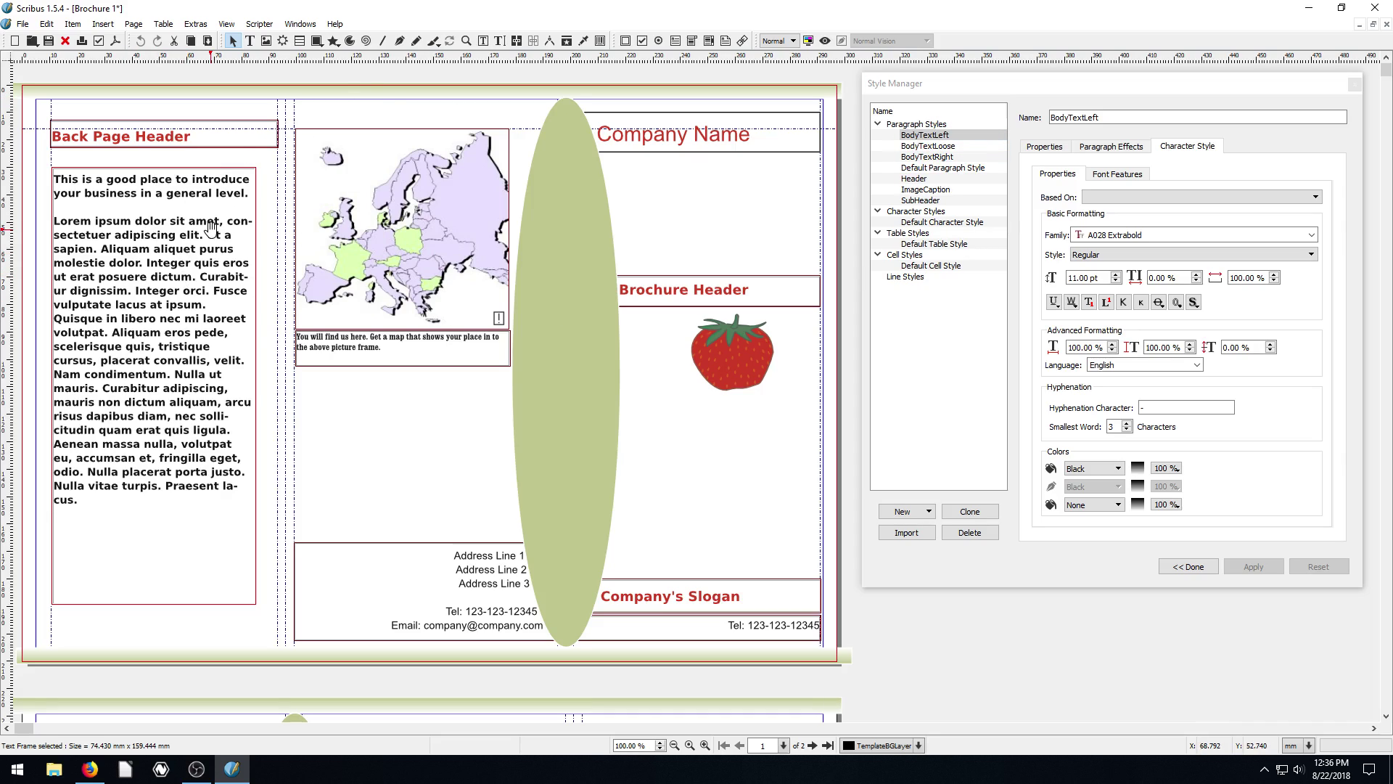
click(518, 42)
click(255, 193)
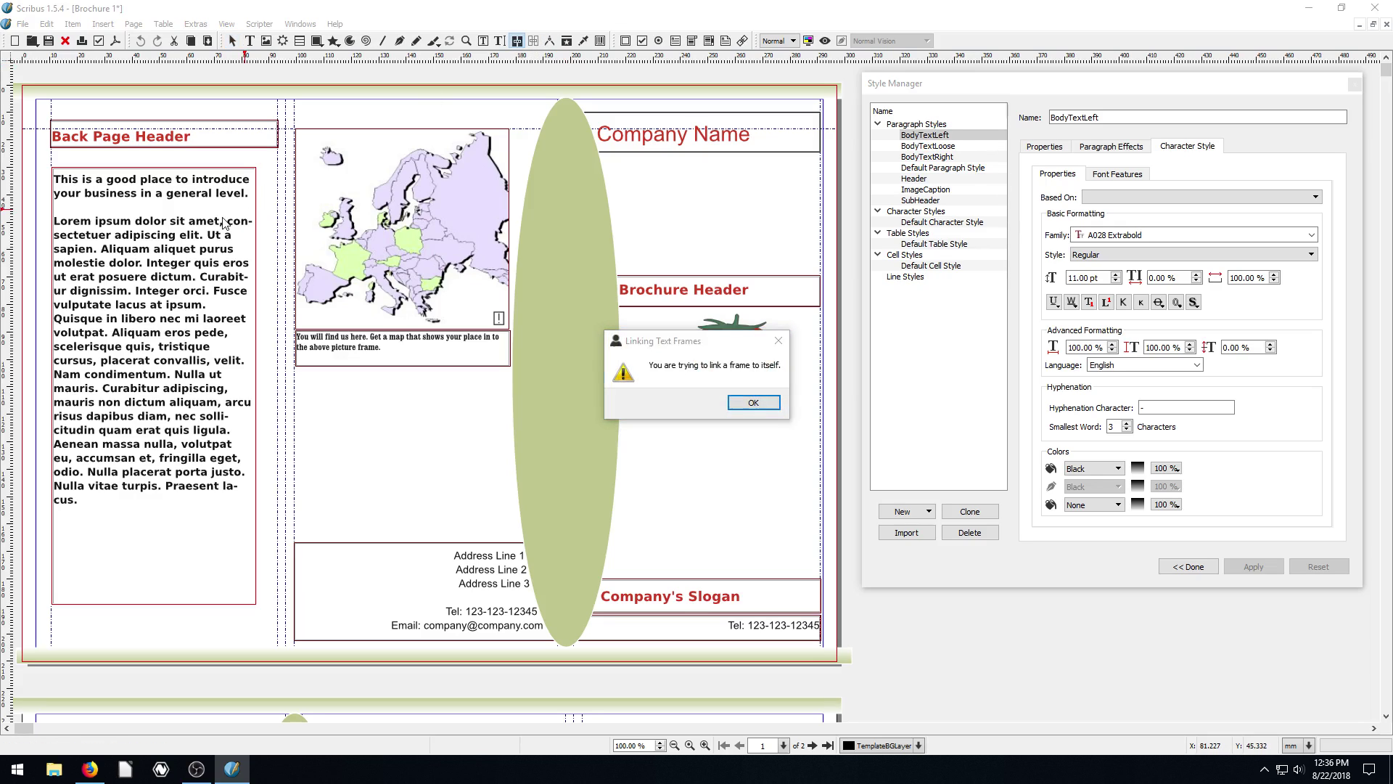
click(753, 403)
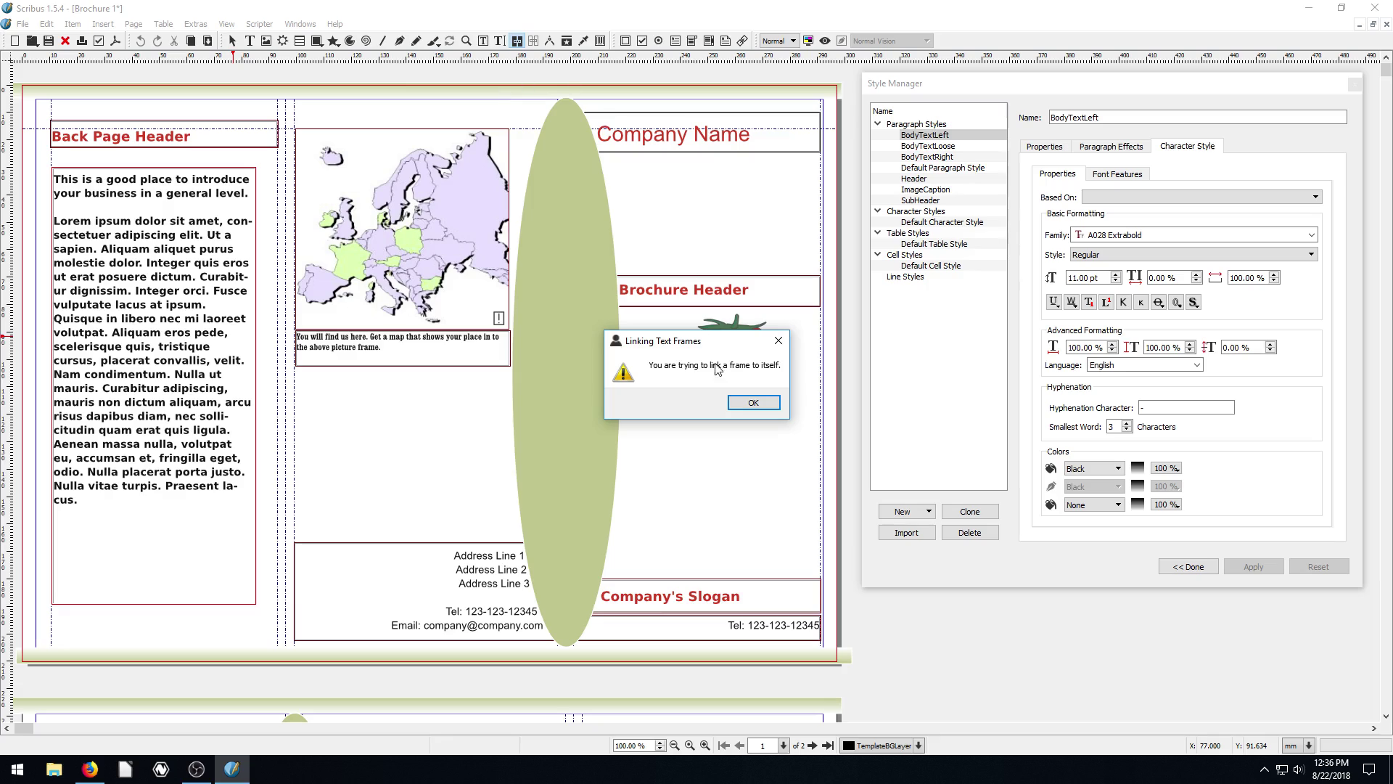
click(753, 402)
click(753, 403)
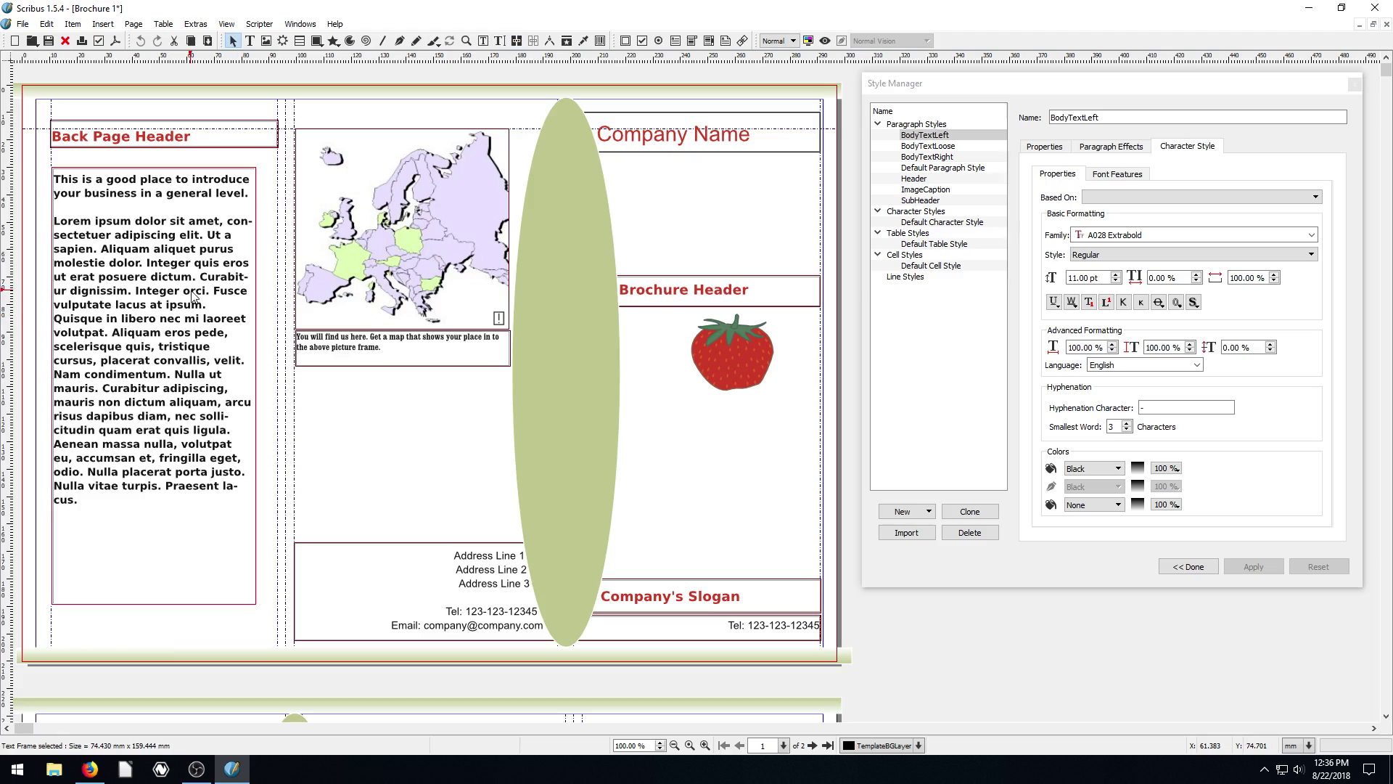
click(516, 40)
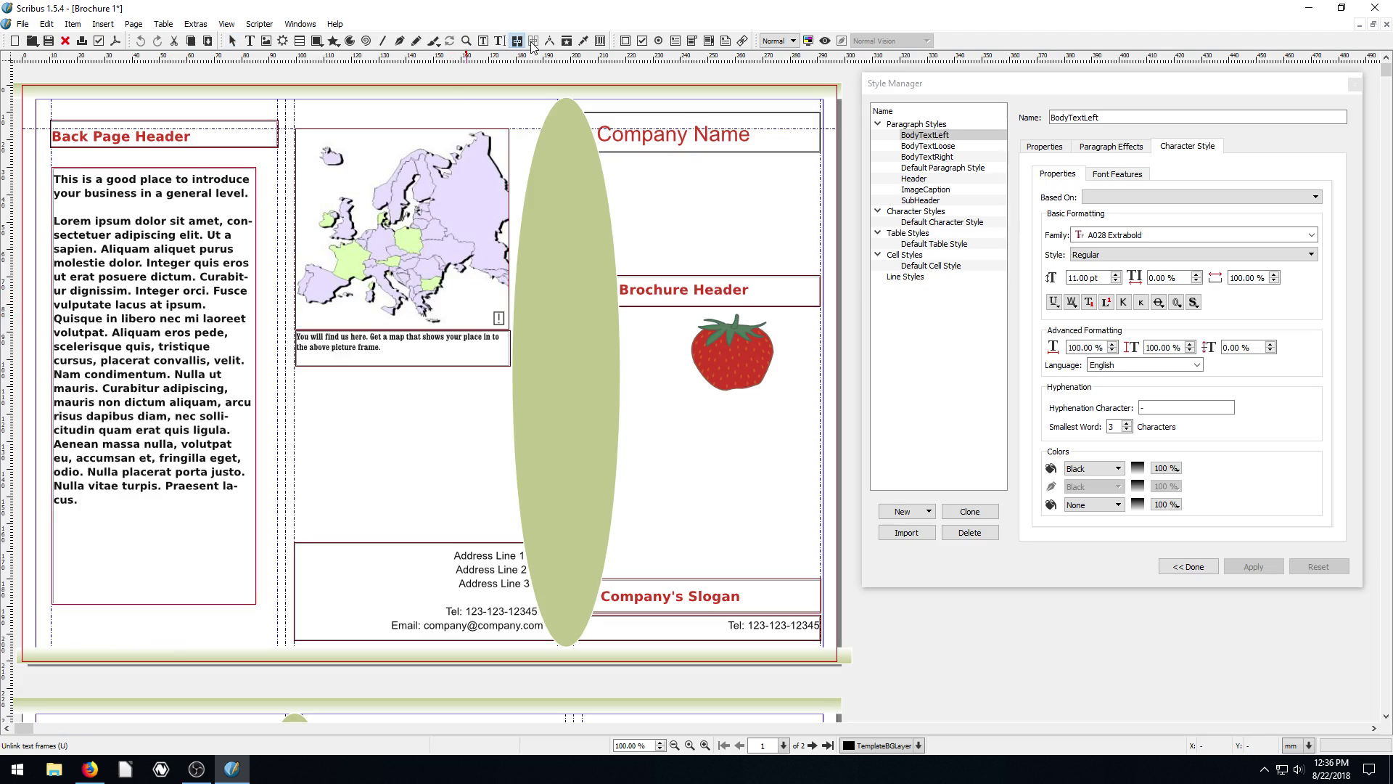
key(Escape)
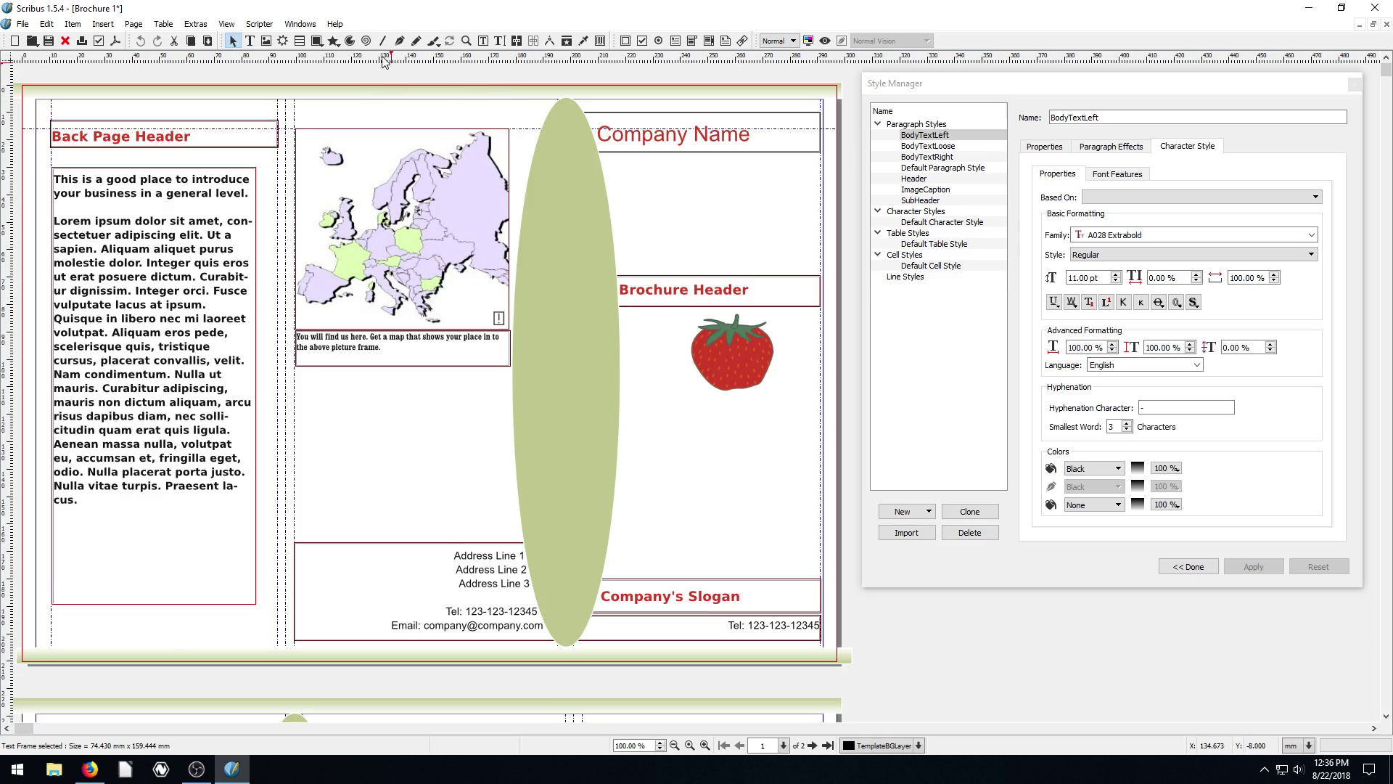
Open the body text under Back Page Header in the Story Editor and inspect its paragraphs' assigned styles, leaving them unchanged.
click(499, 41)
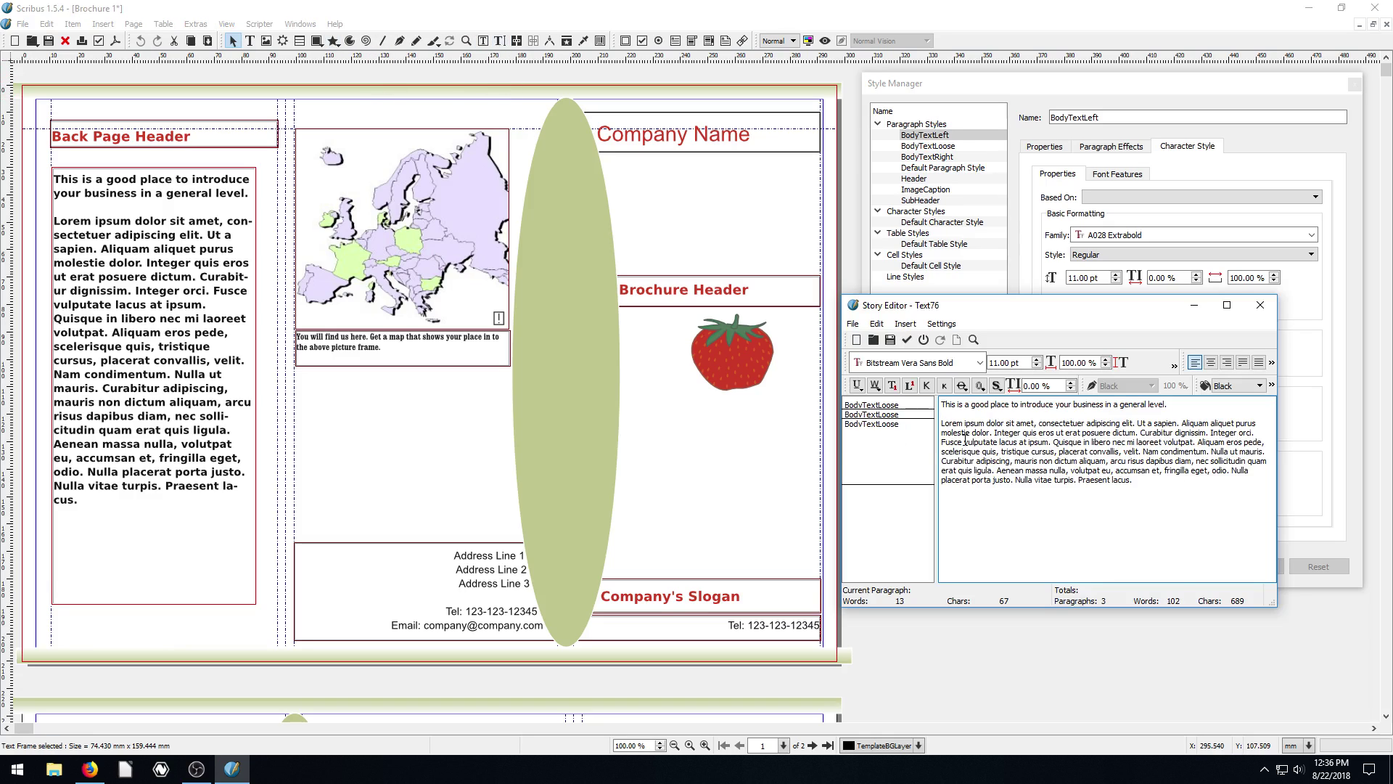
click(893, 412)
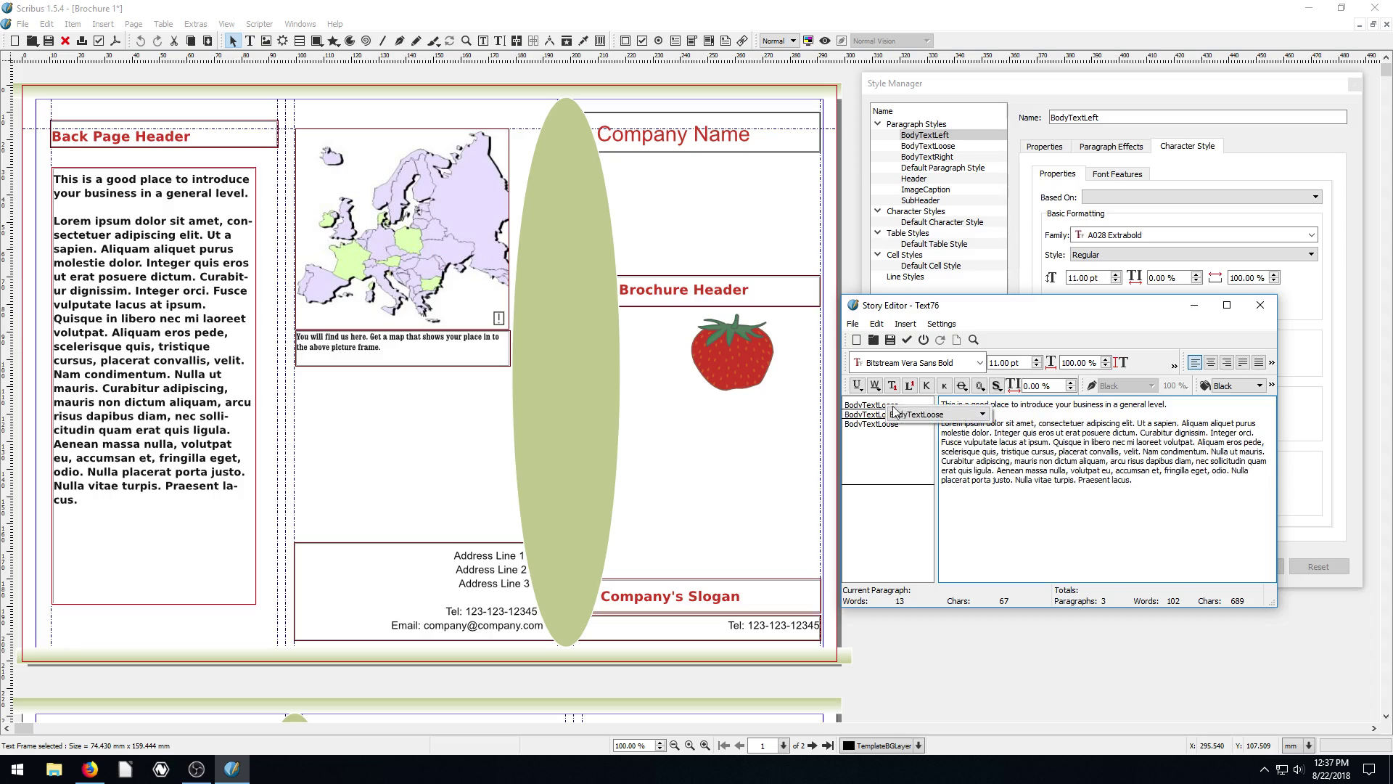
click(936, 414)
click(1018, 522)
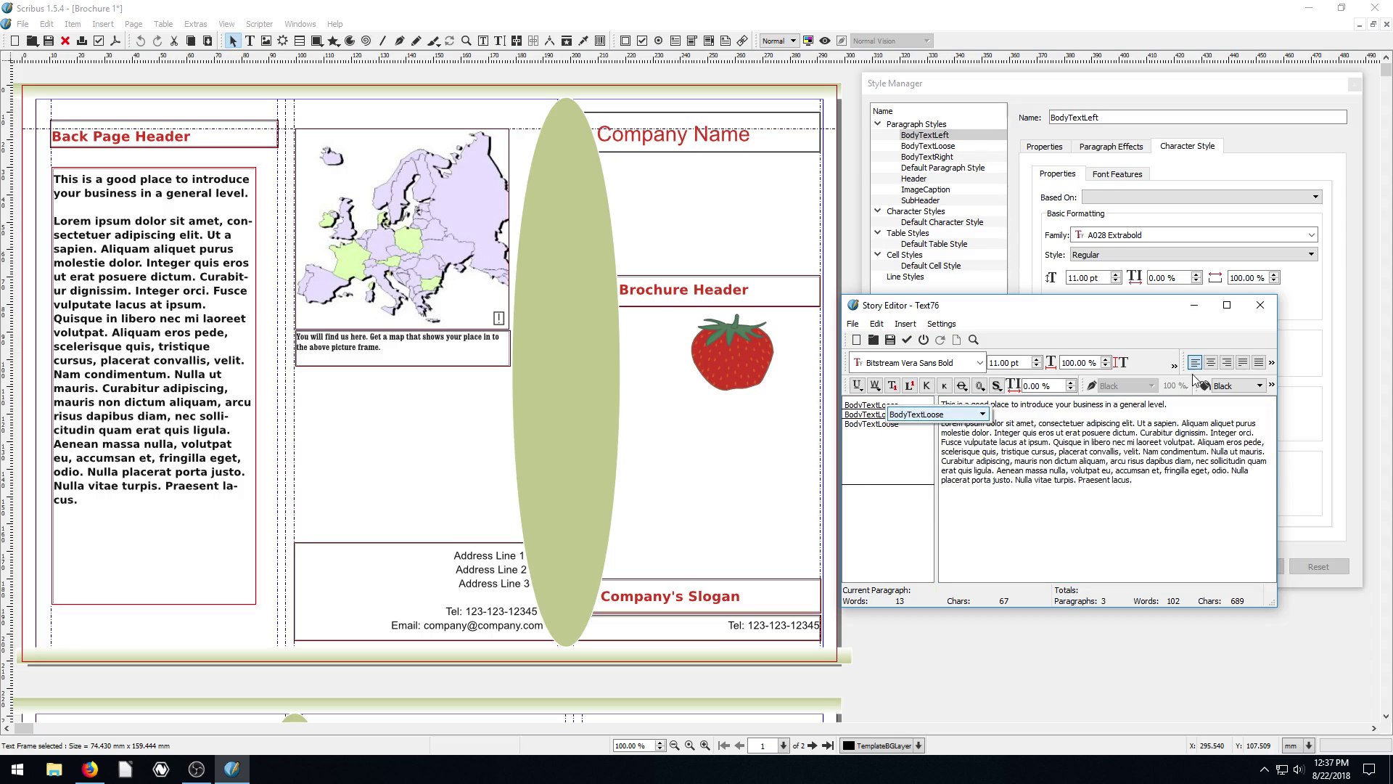